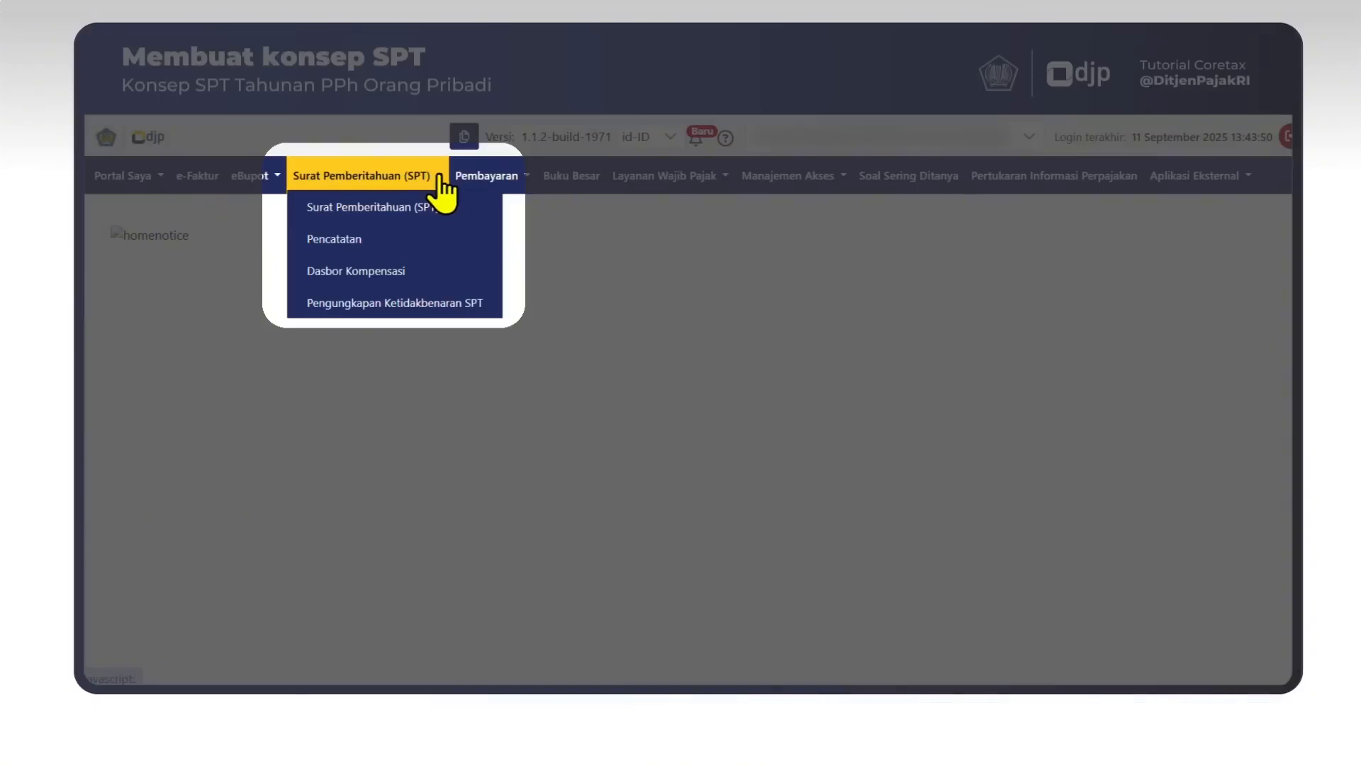
Start a new SPT draft with PPh Orang Pribadi as the tax type.
{"action": "left_click", "coordinate": [476, 210]}
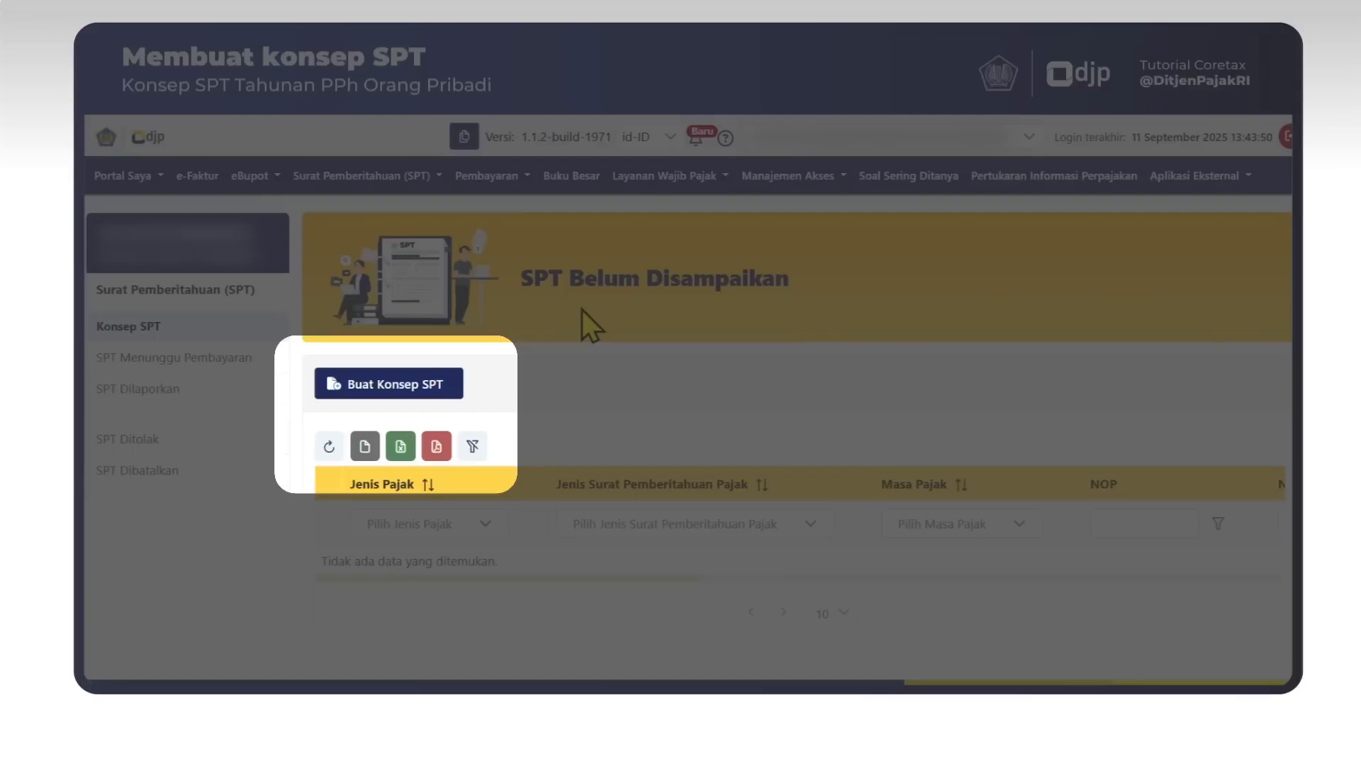
{"action": "left_click", "coordinate": [450, 386]}
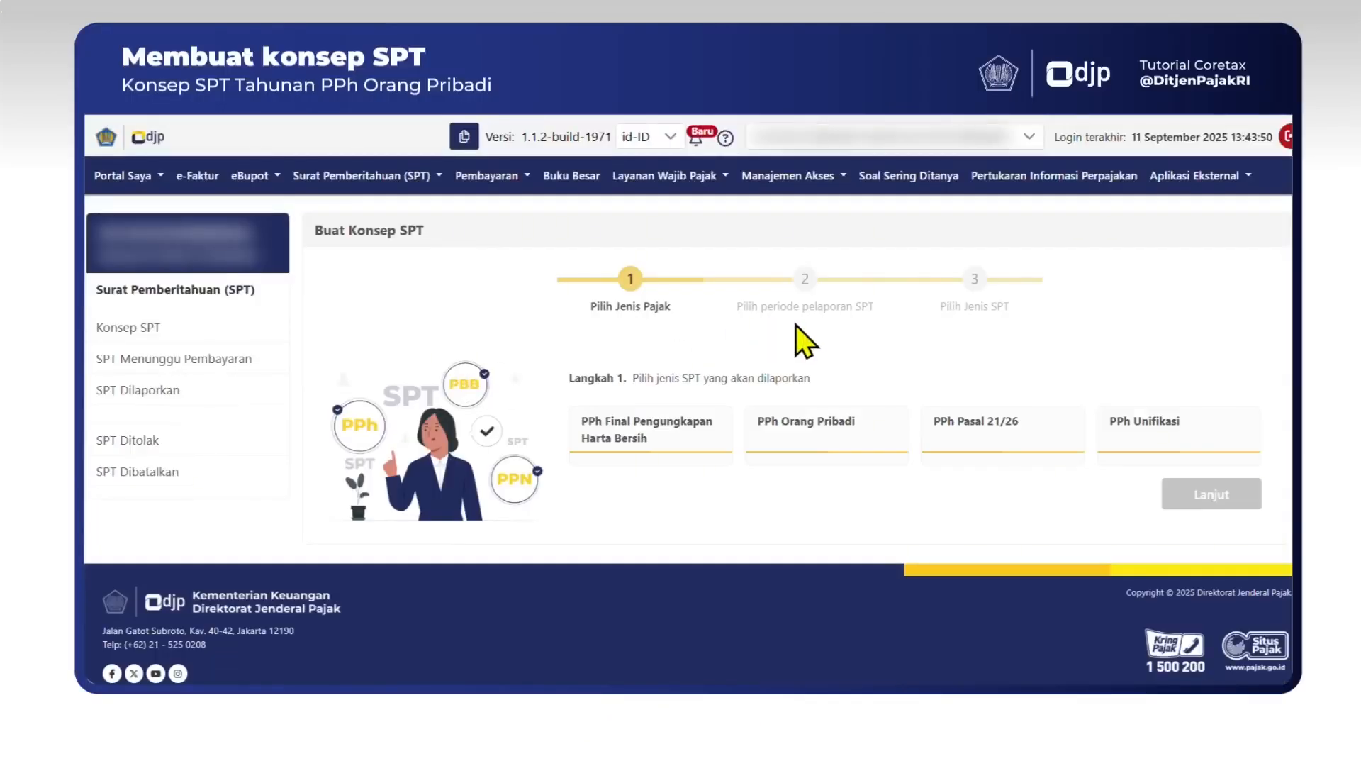
{"action": "left_click", "coordinate": [879, 425]}
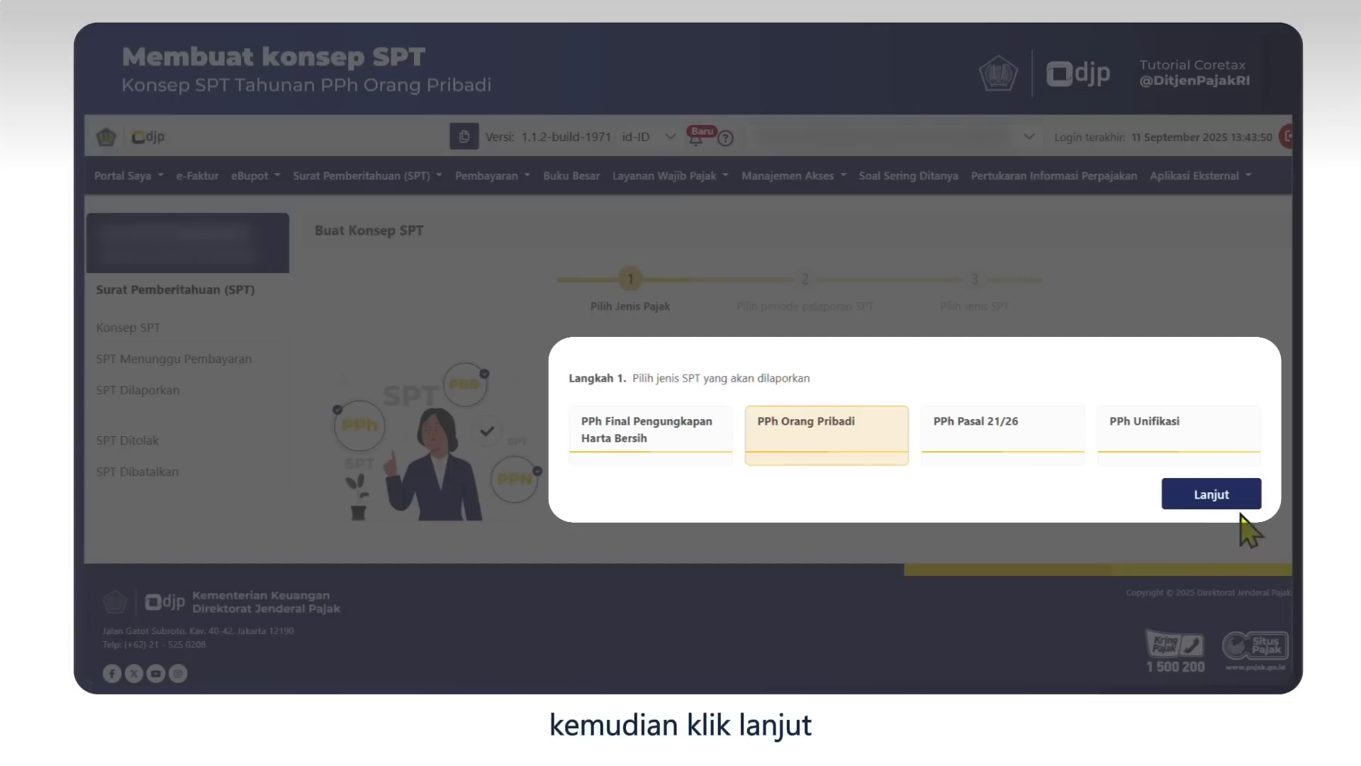
{"action": "left_click", "coordinate": [1252, 500]}
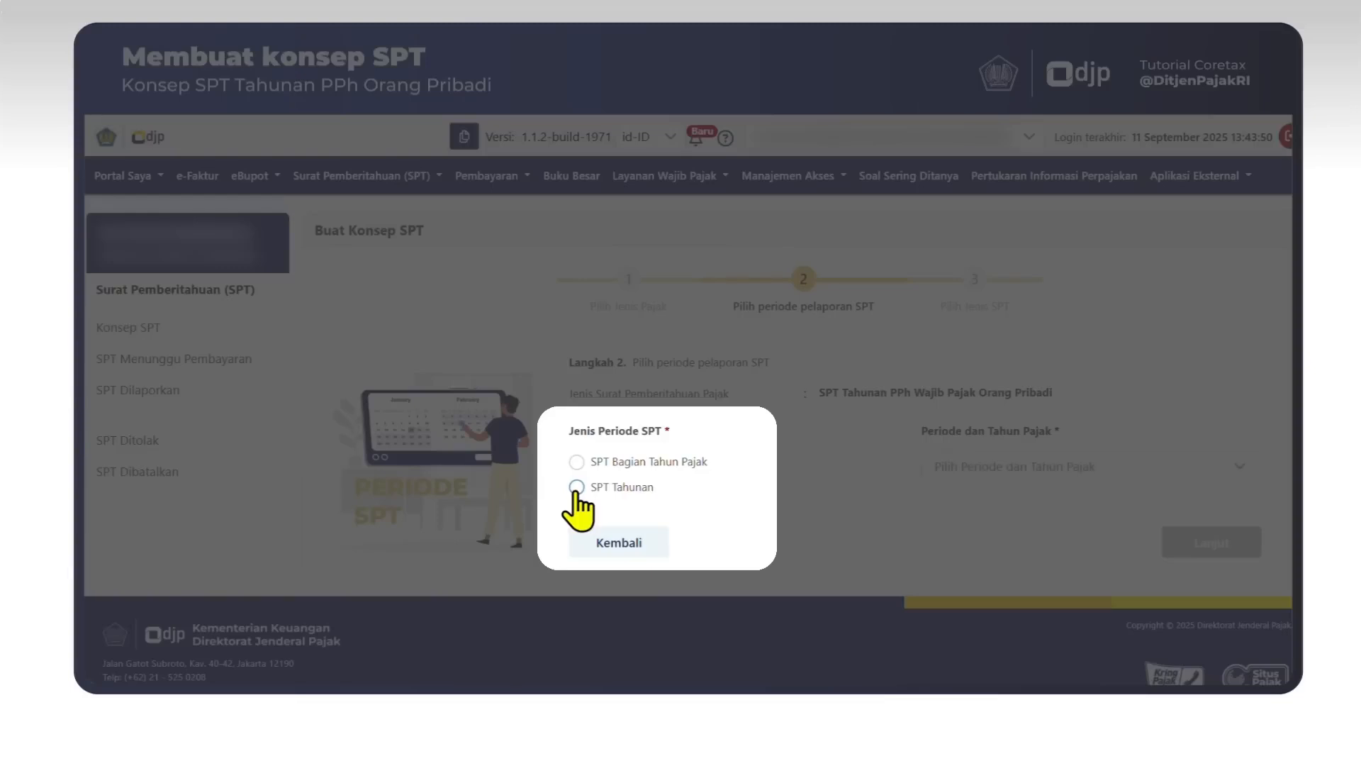
Set the draft to SPT Tahunan for the Januari 2025 - Desember 2025 period.
{"action": "left_click", "coordinate": [577, 490]}
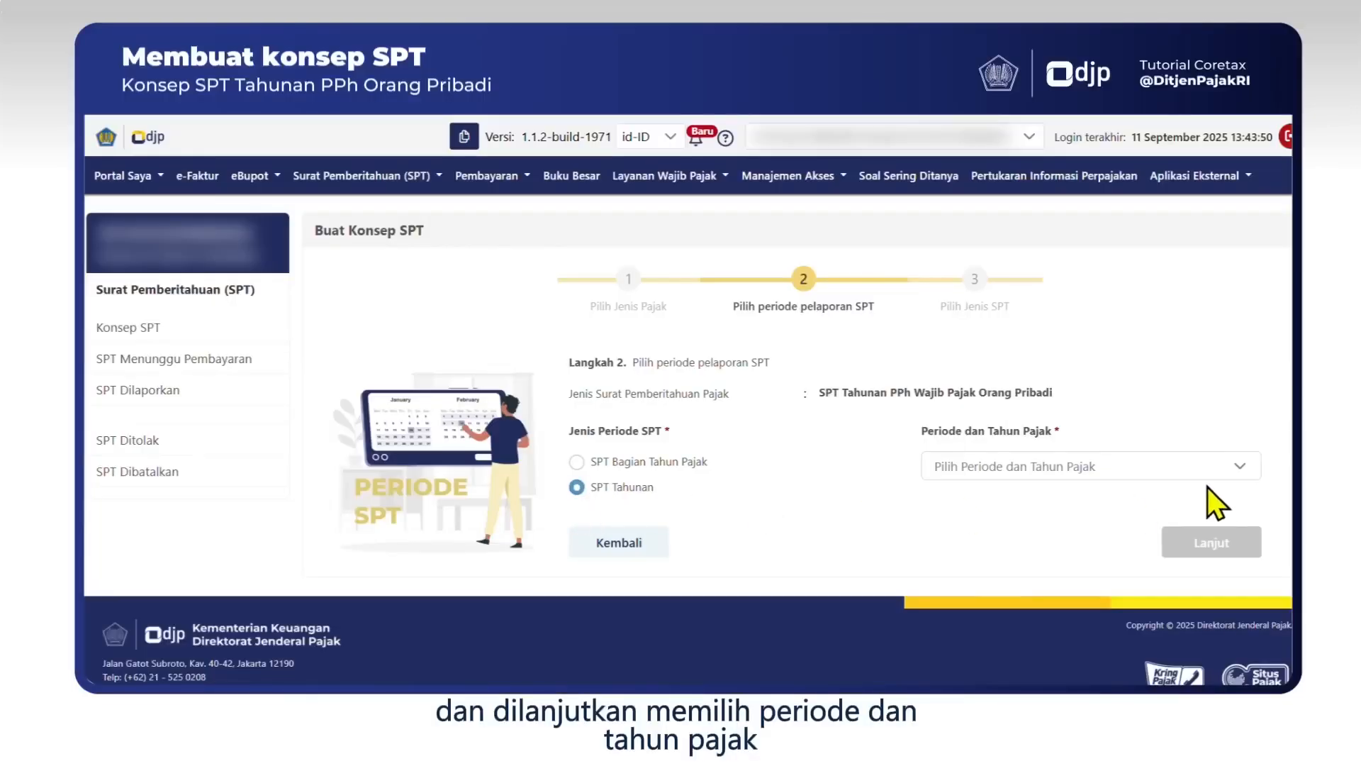
{"action": "left_click", "coordinate": [1239, 466]}
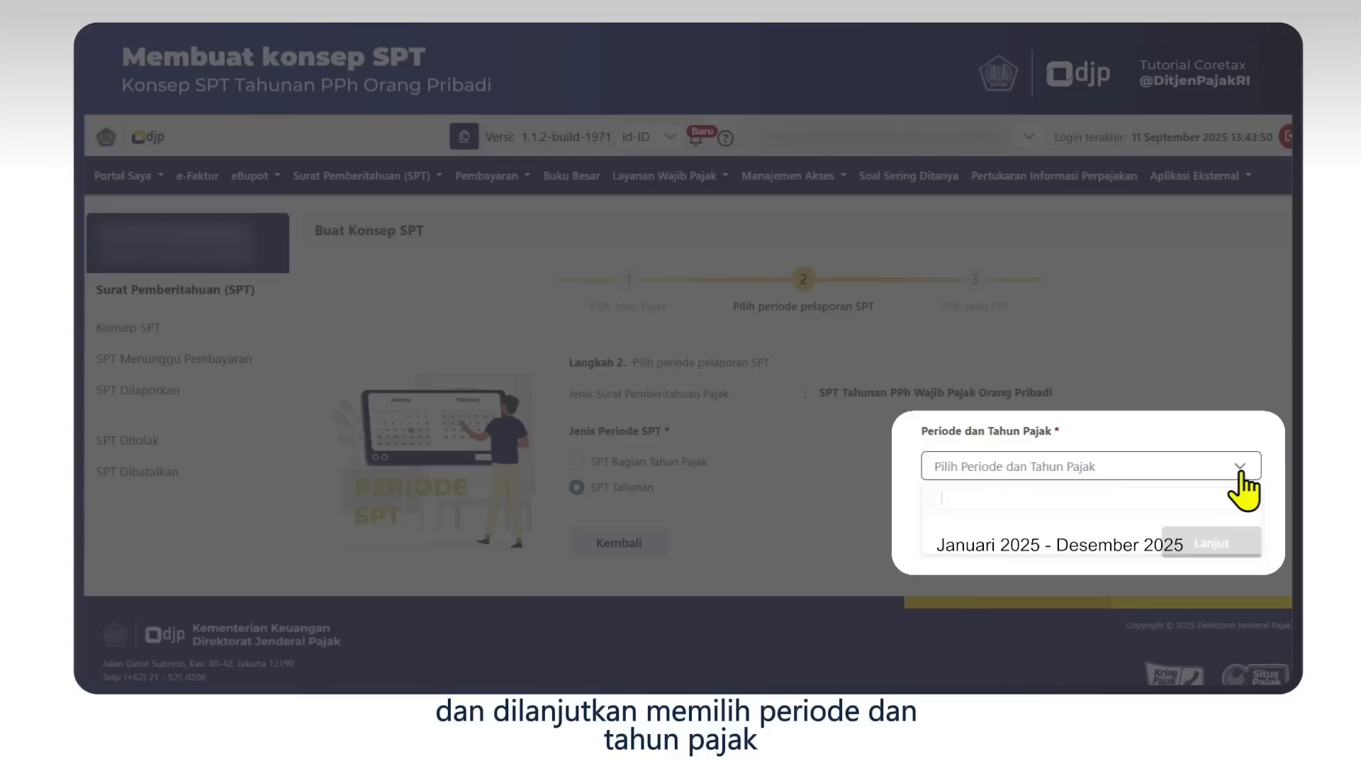
{"action": "left_click", "coordinate": [1085, 550]}
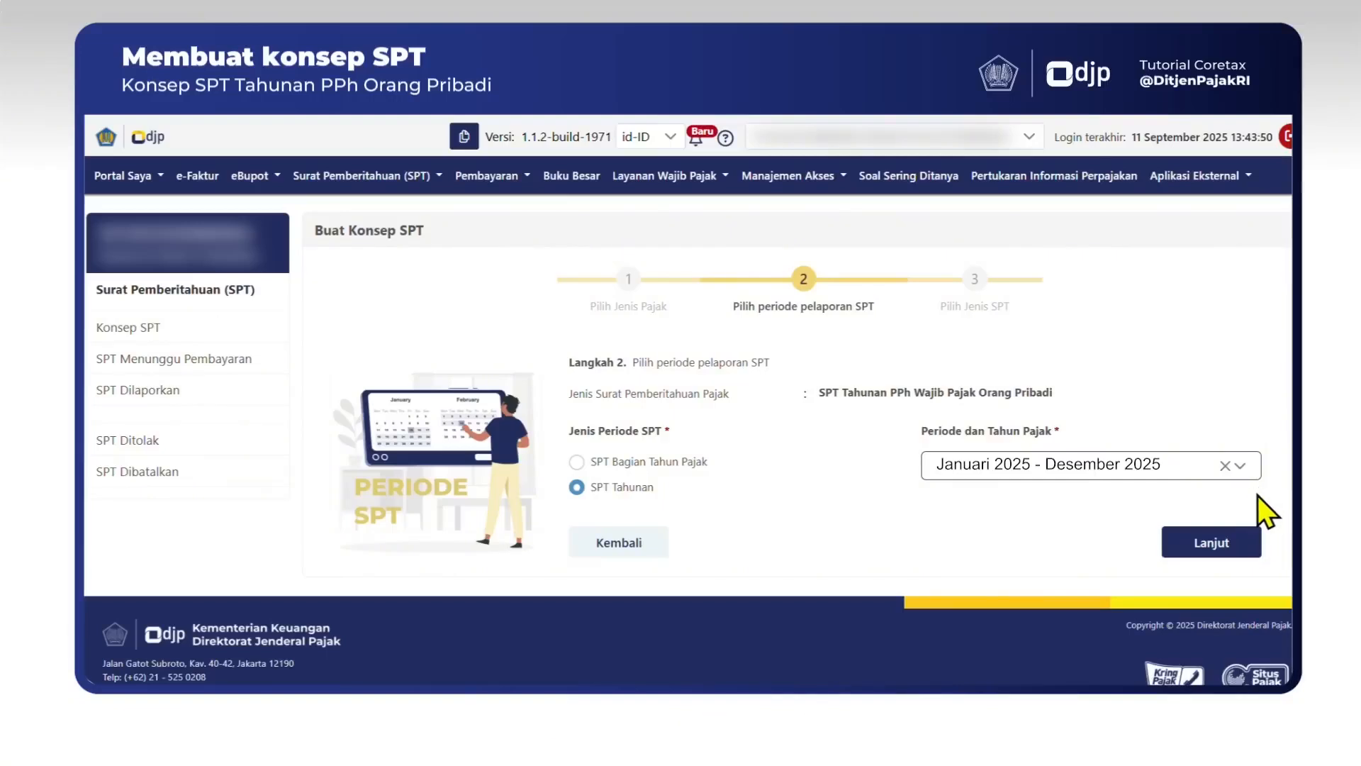
{"action": "left_click", "coordinate": [1240, 544]}
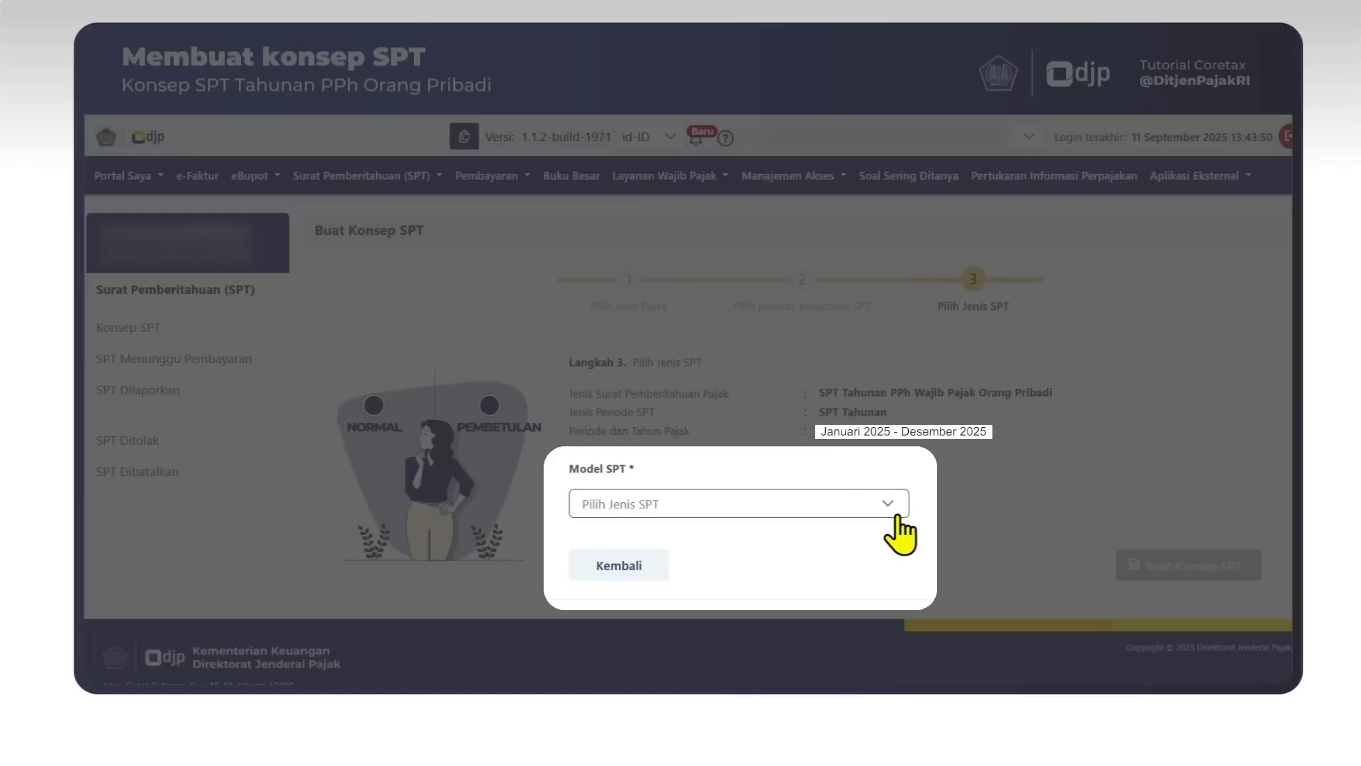
Choose the Normal SPT model and create the draft.
{"action": "left_click", "coordinate": [894, 514]}
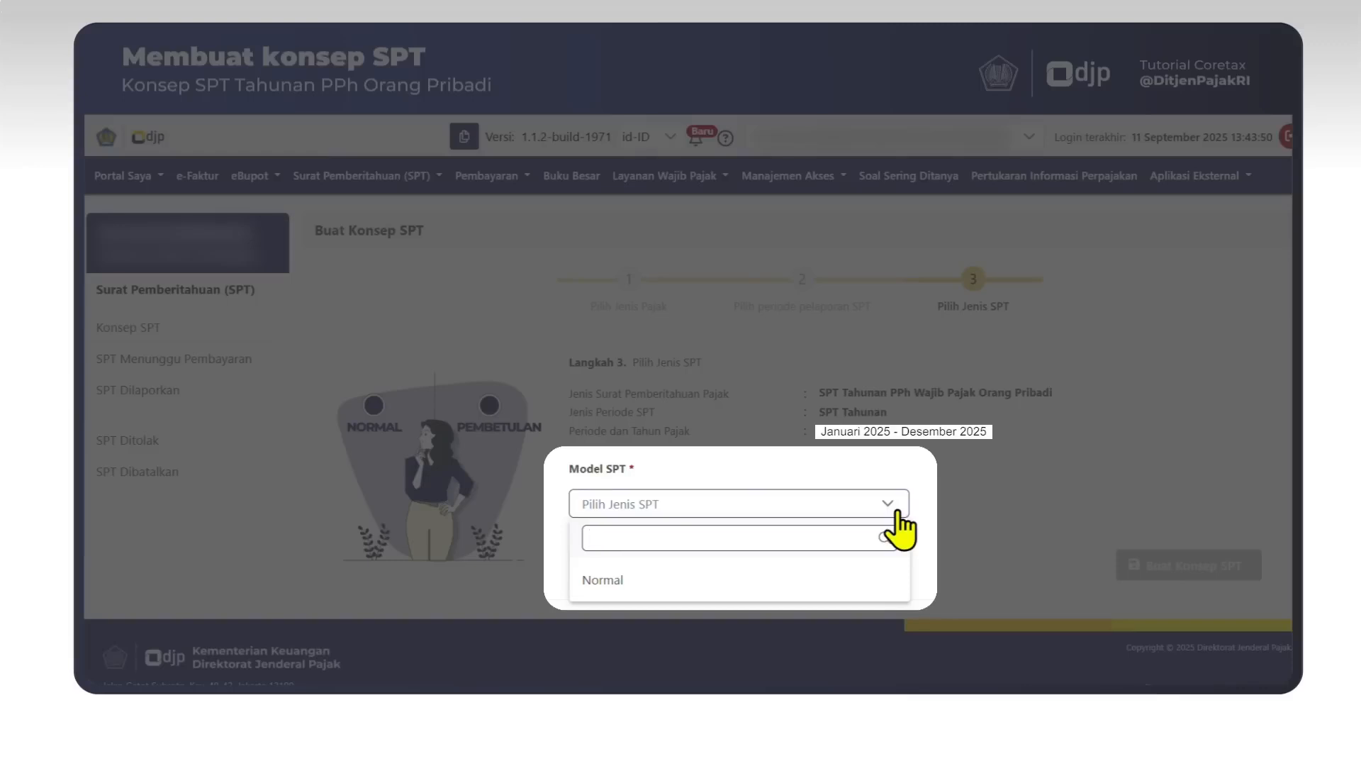
{"action": "left_click", "coordinate": [898, 579]}
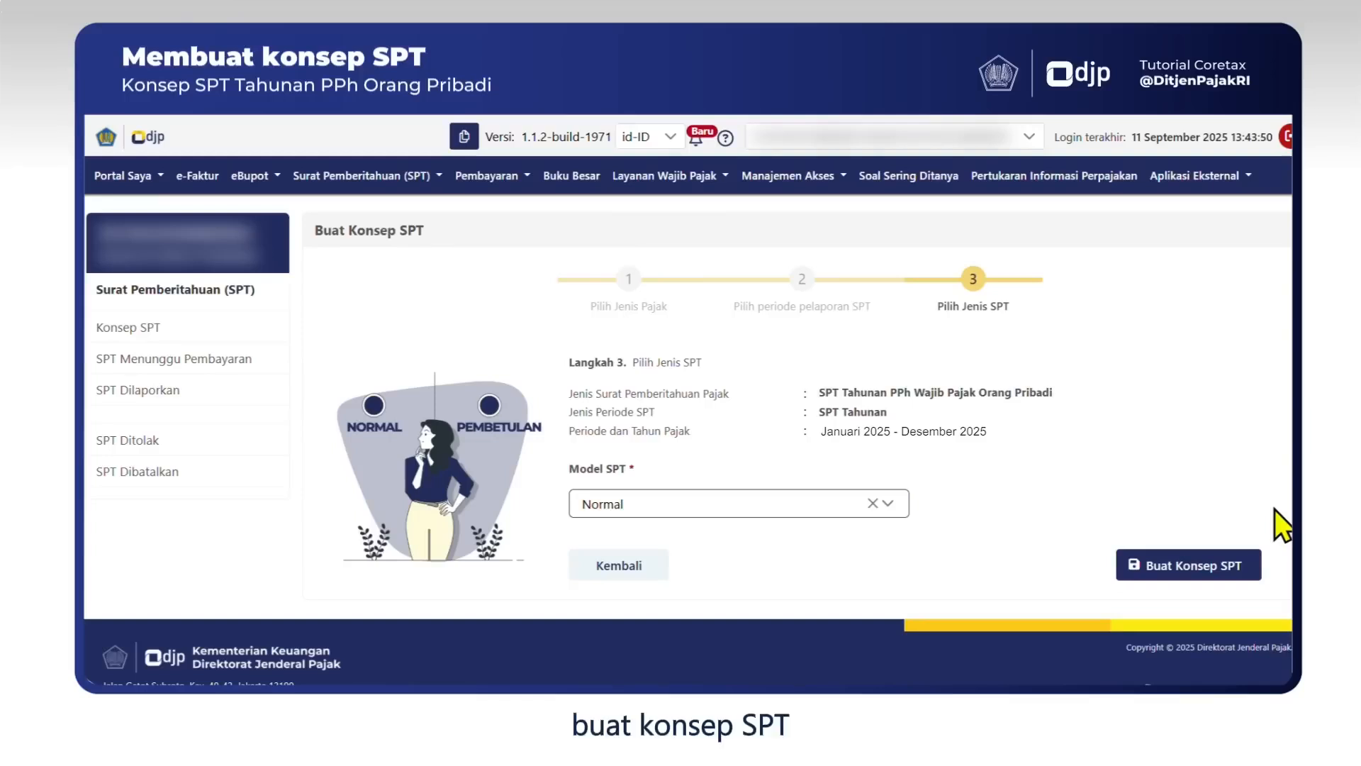
{"action": "left_click", "coordinate": [1233, 567]}
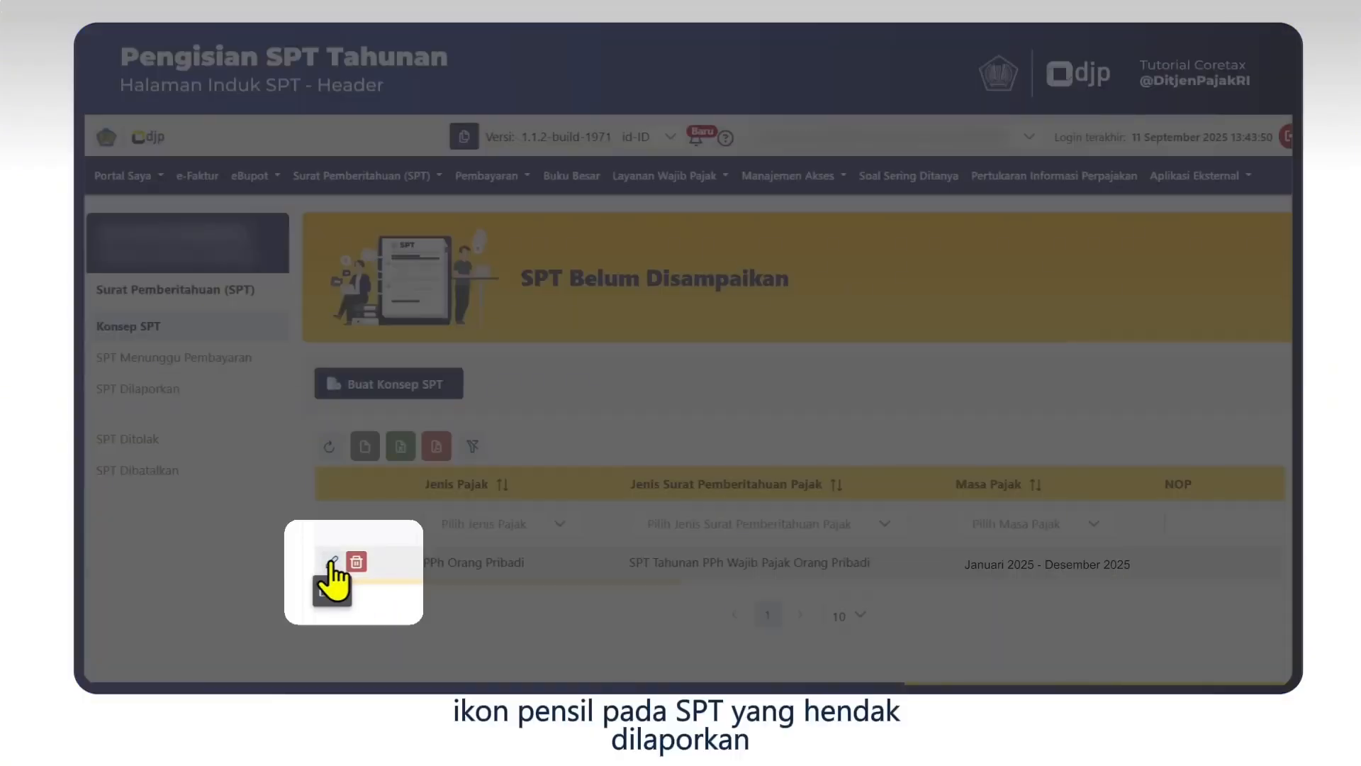
Open the new draft for editing and show the Metode Pembukuan/Pencatatan choices.
{"action": "left_click", "coordinate": [332, 561]}
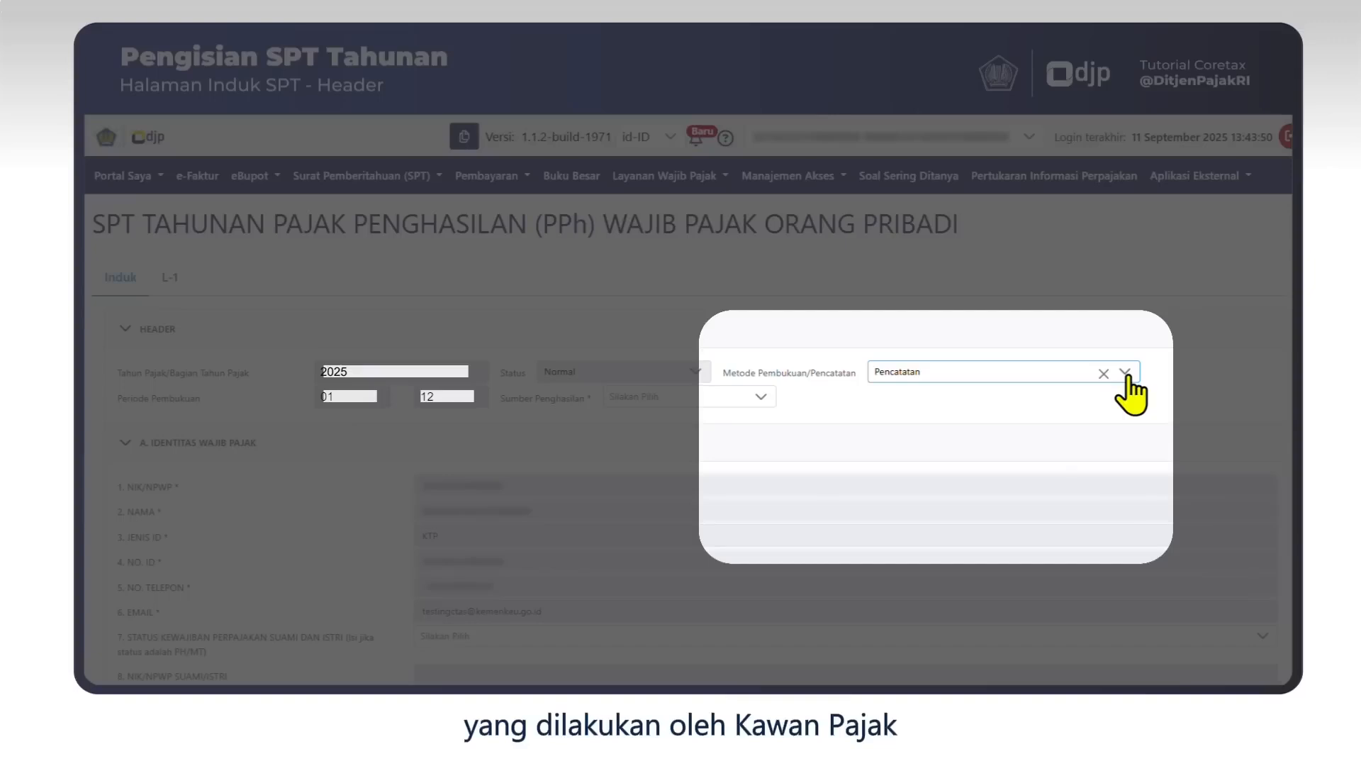
{"action": "left_click", "coordinate": [1126, 374]}
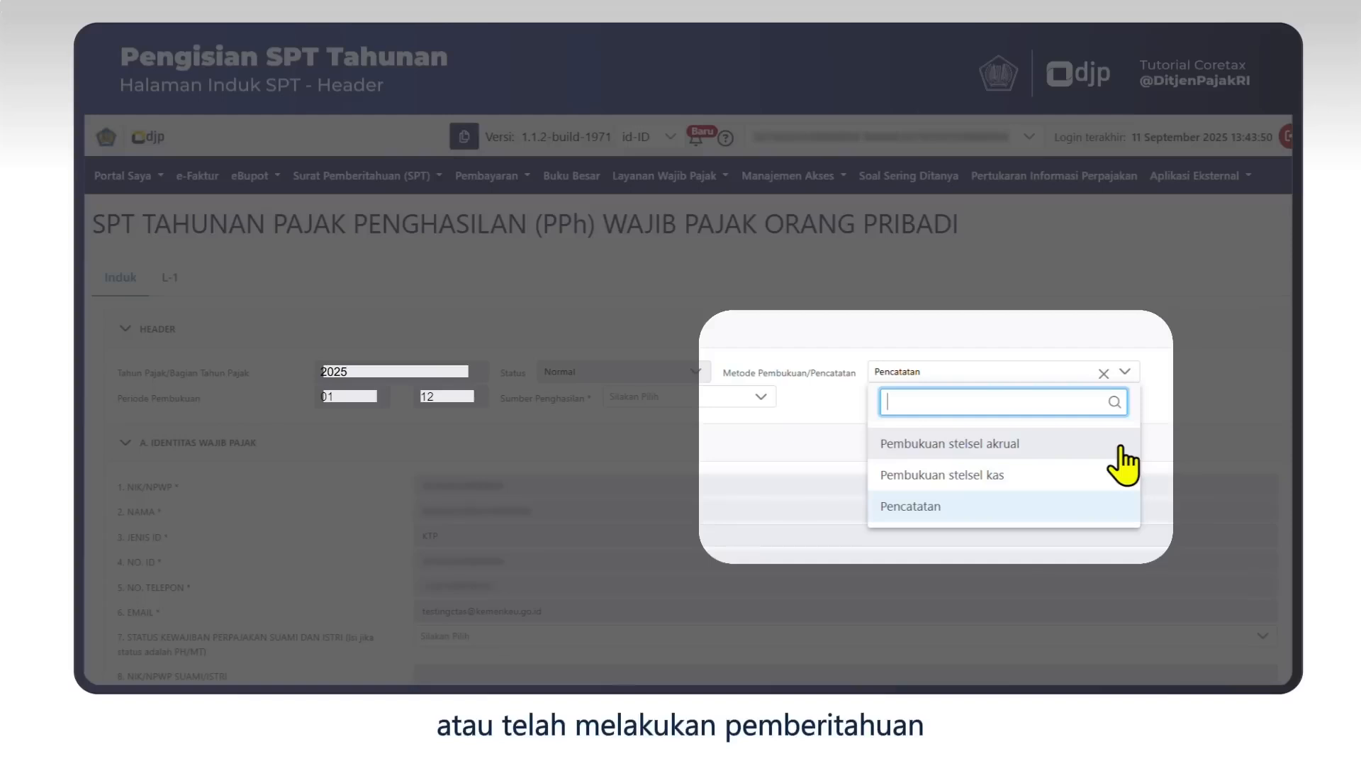
Keep Pencatatan bookkeeping and select Pekerjaan Bebas as the Sumber Penghasilan.
{"action": "left_click", "coordinate": [1105, 505]}
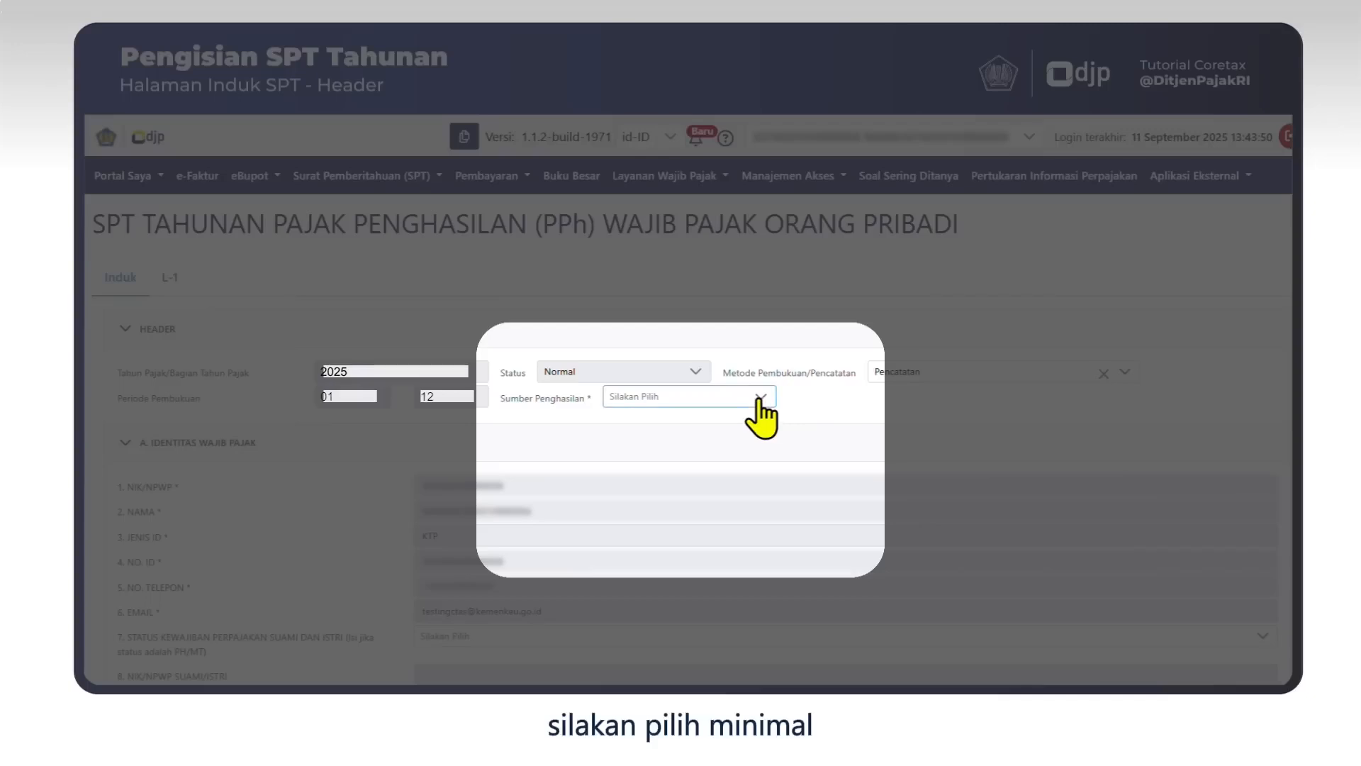
{"action": "left_click", "coordinate": [758, 398]}
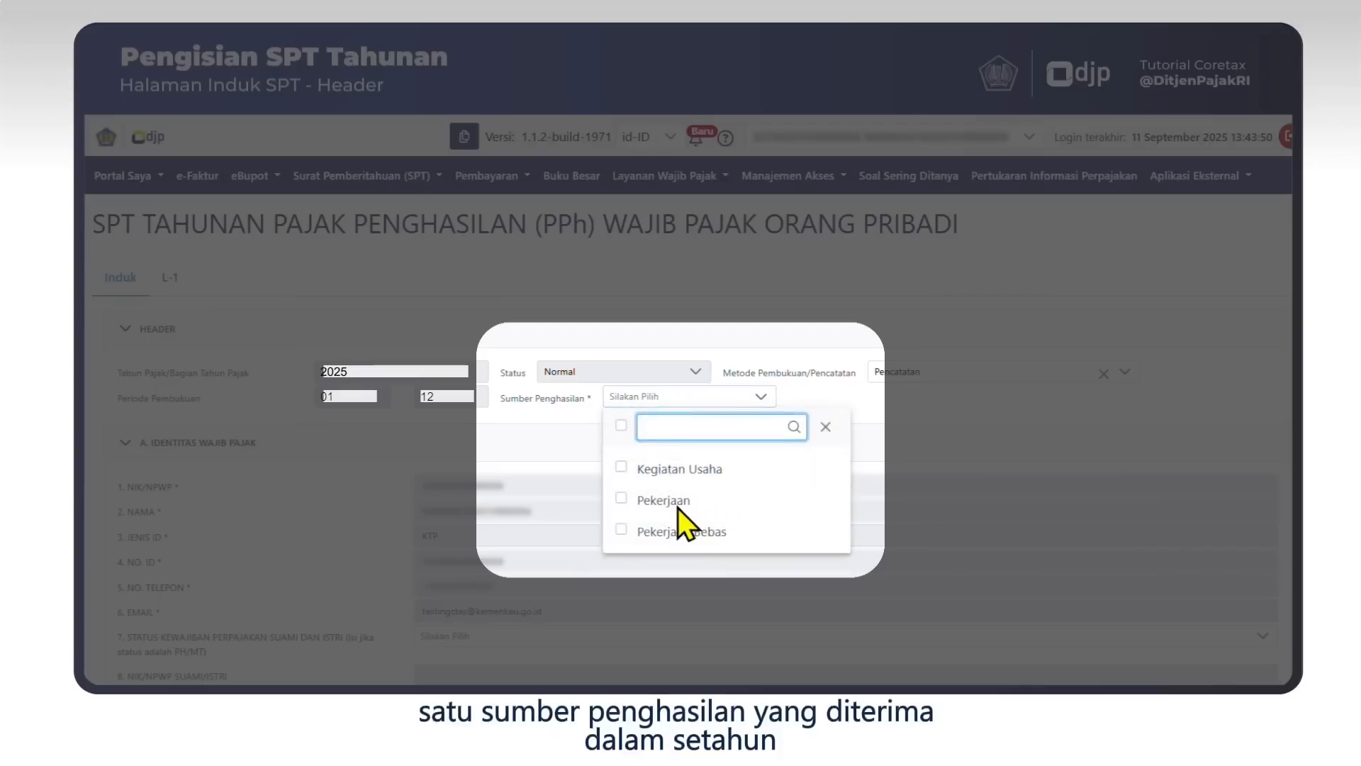
{"action": "left_click", "coordinate": [621, 532]}
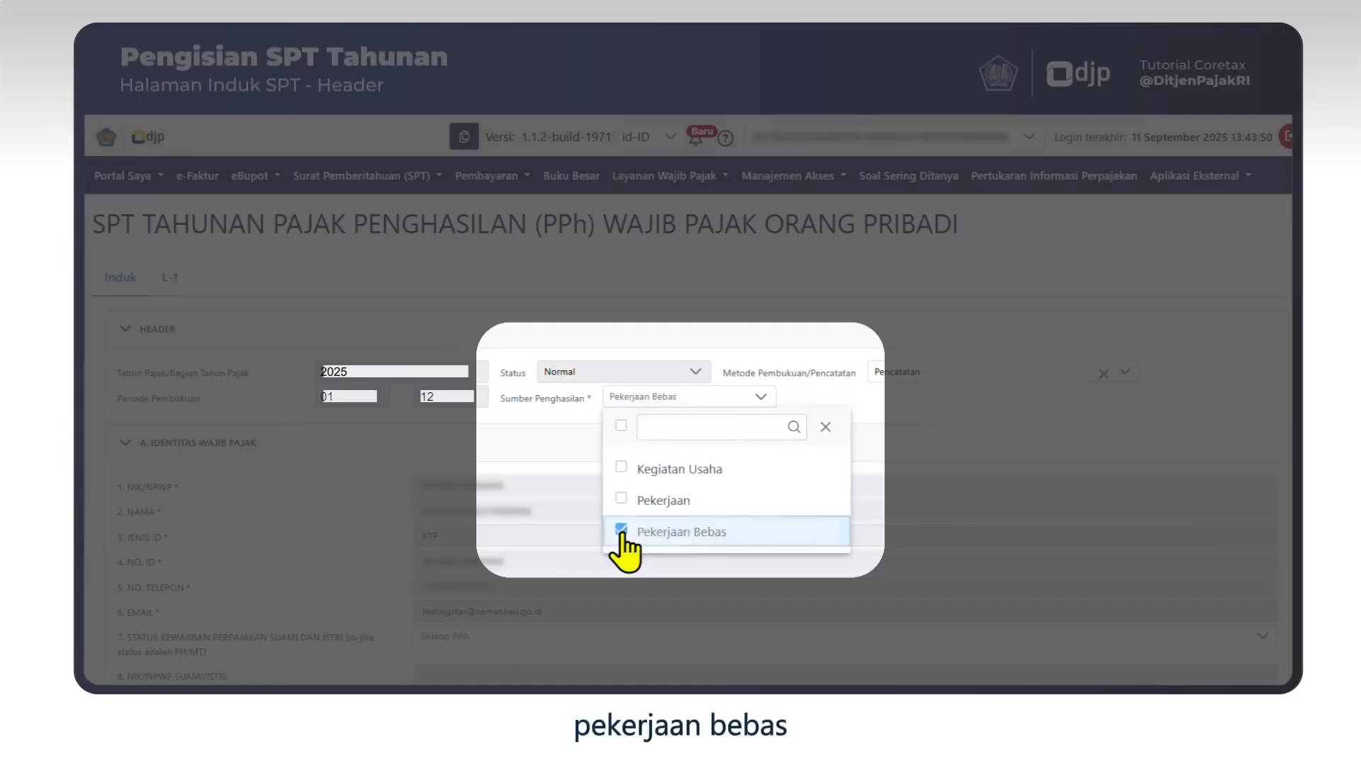
{"action": "left_click", "coordinate": [990, 409]}
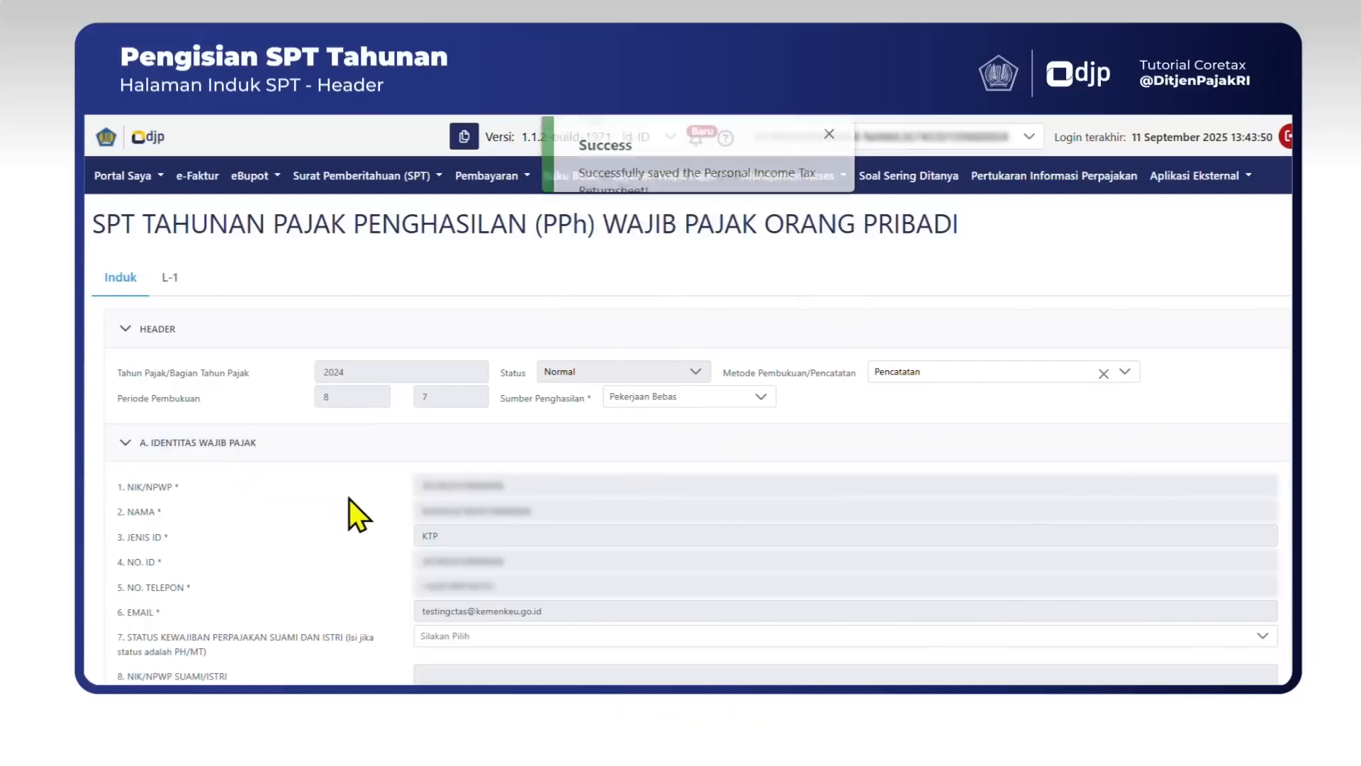
{"action": "scroll", "coordinate": [350, 498], "scroll_direction": "down", "scroll_amount": 3}
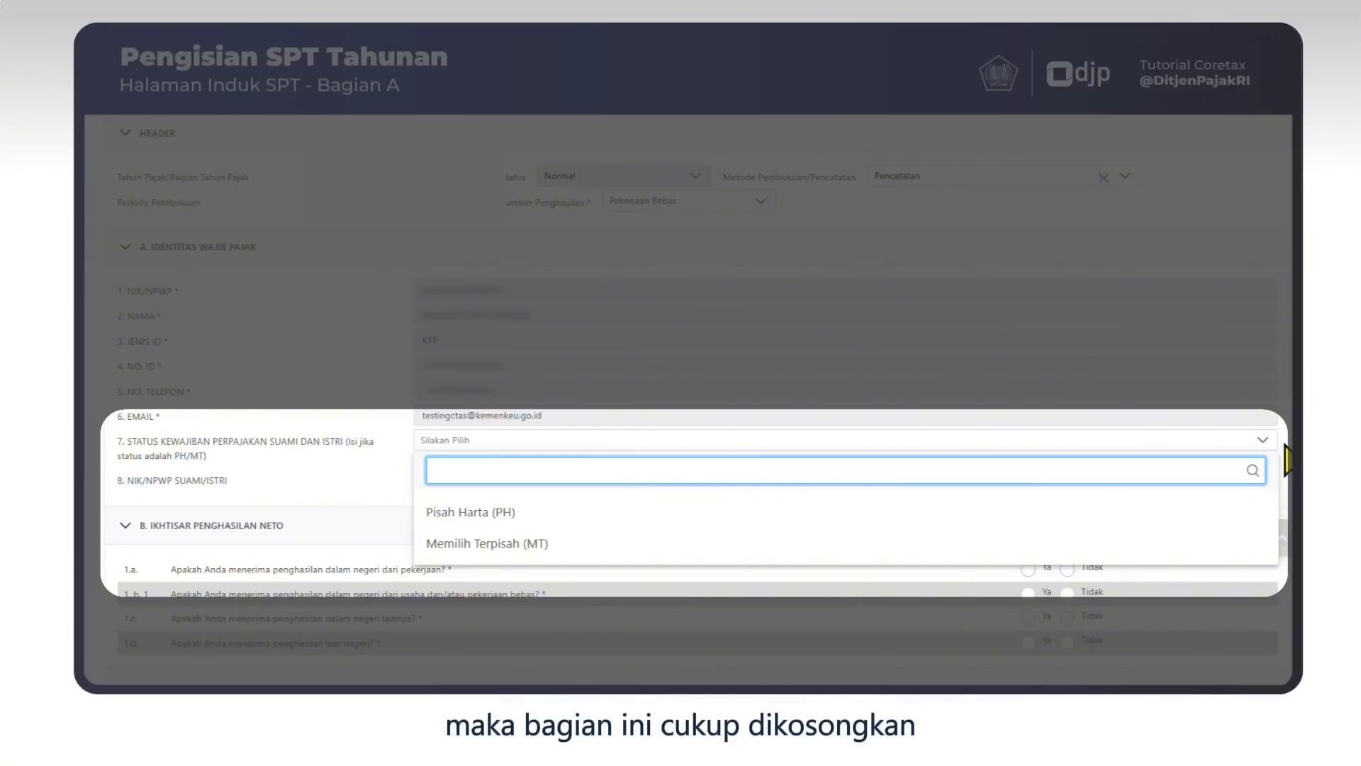
{"action": "left_click", "coordinate": [1287, 465]}
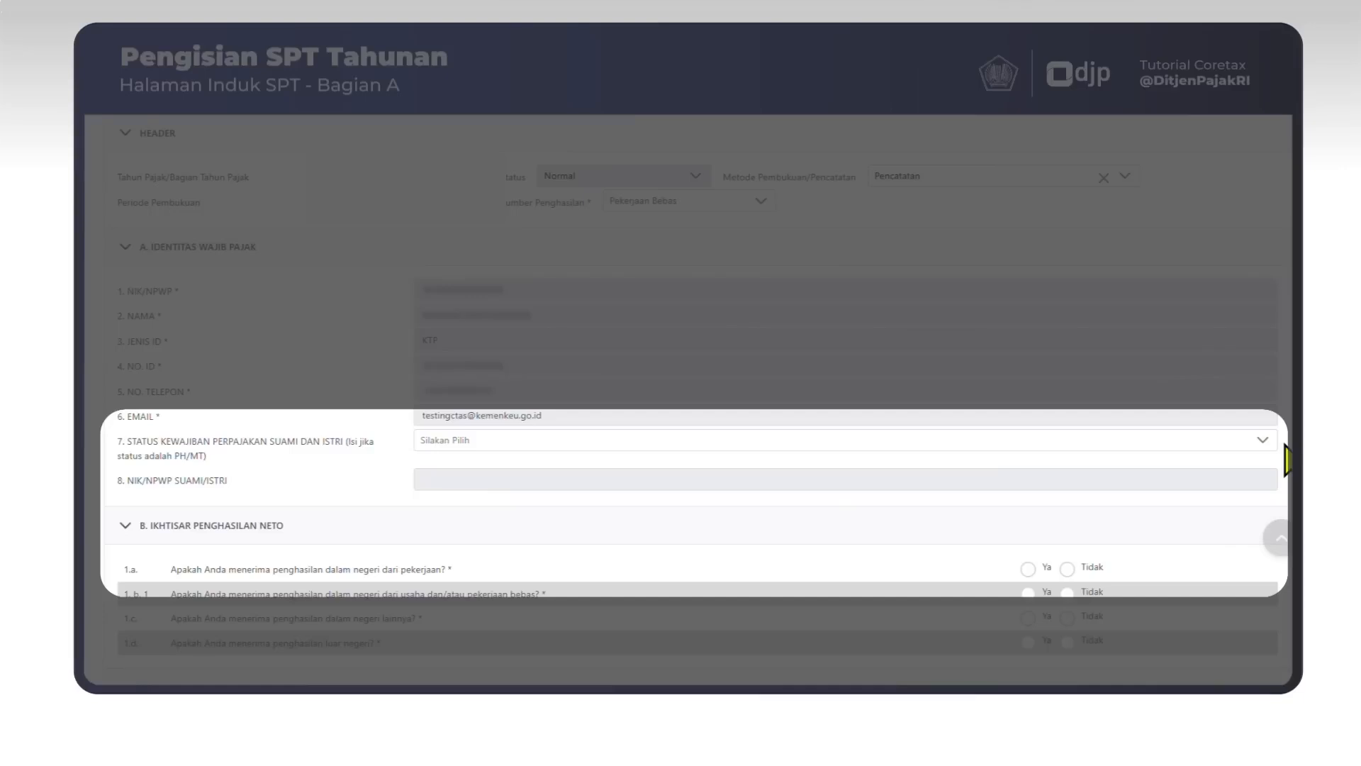
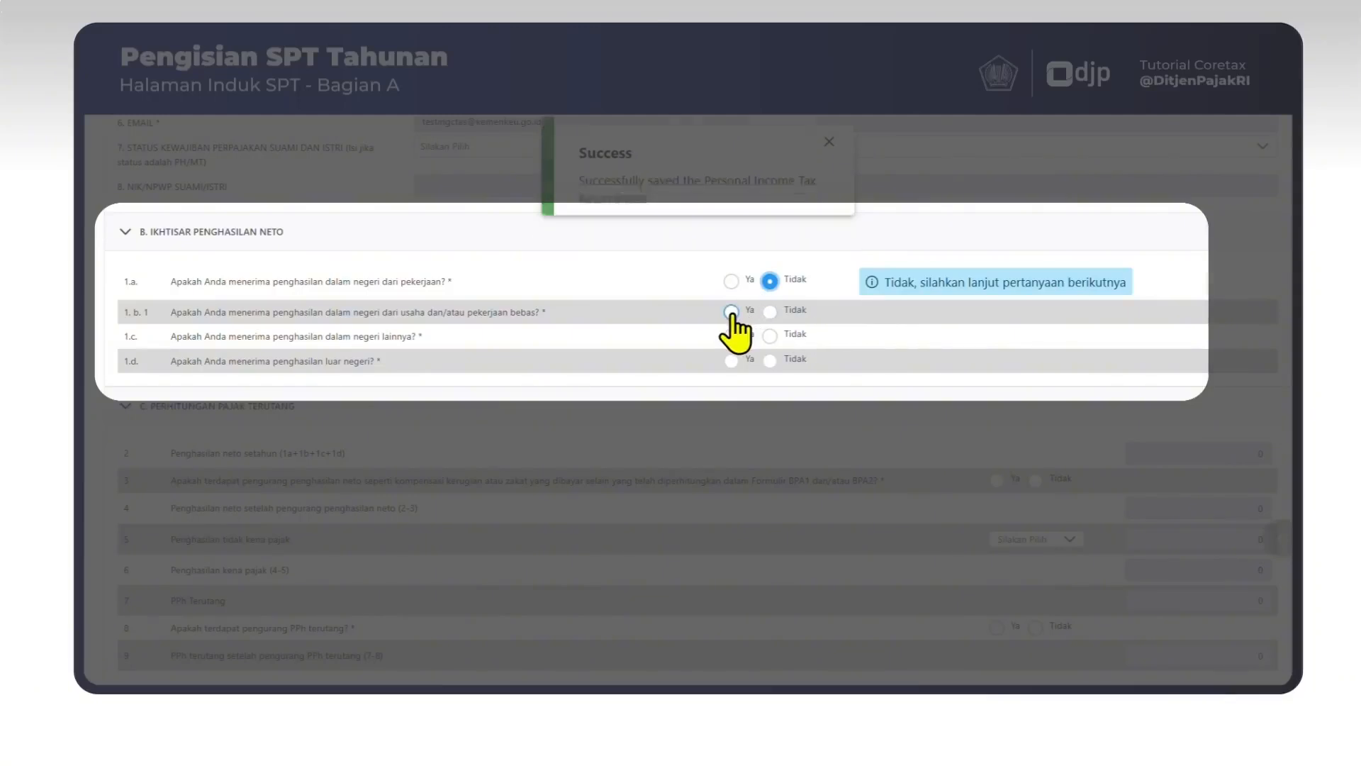
Answer 1.b.1 Ya, 1.b.2 Tidak (not OPPT), 1.b.3 Ya for the Norma, and Tidak for 1.c and 1.d.
{"action": "left_click", "coordinate": [731, 312]}
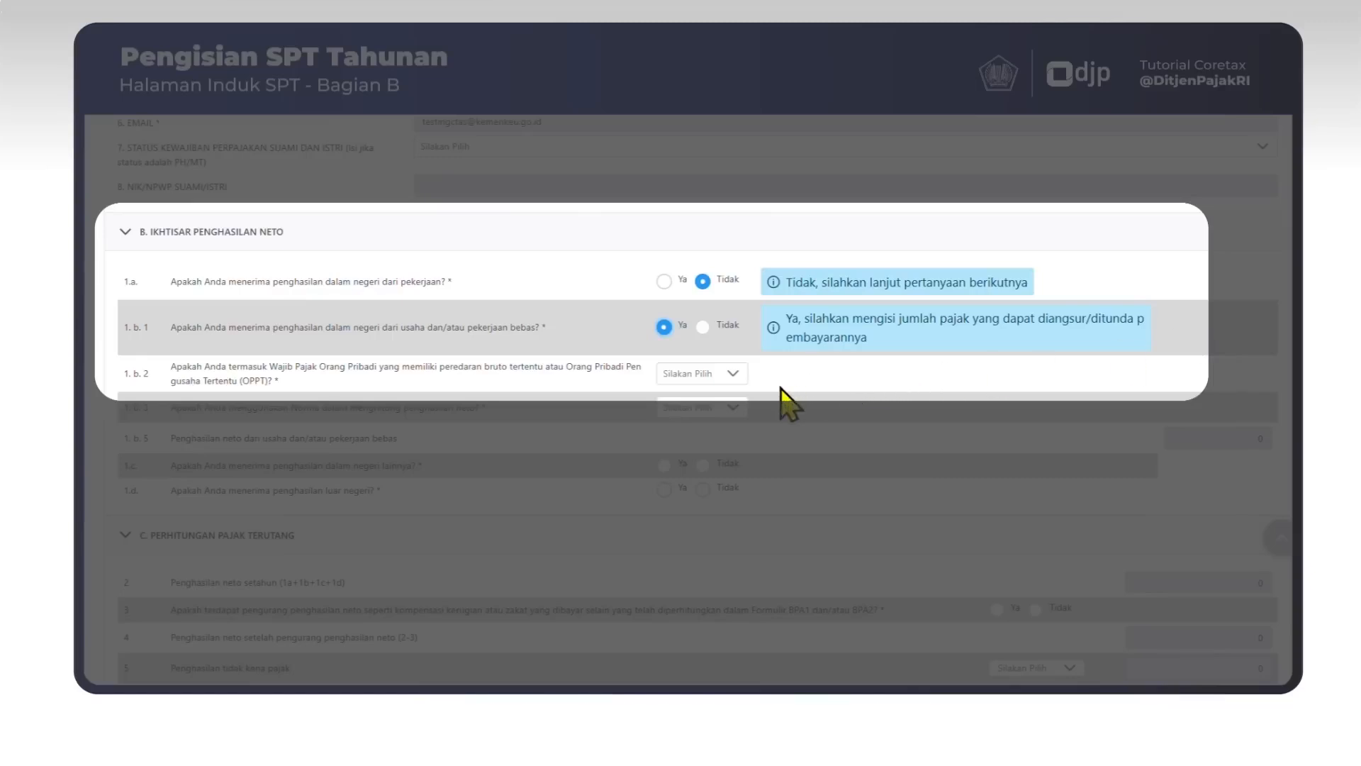
{"action": "left_click", "coordinate": [731, 376]}
{"action": "left_click", "coordinate": [743, 446]}
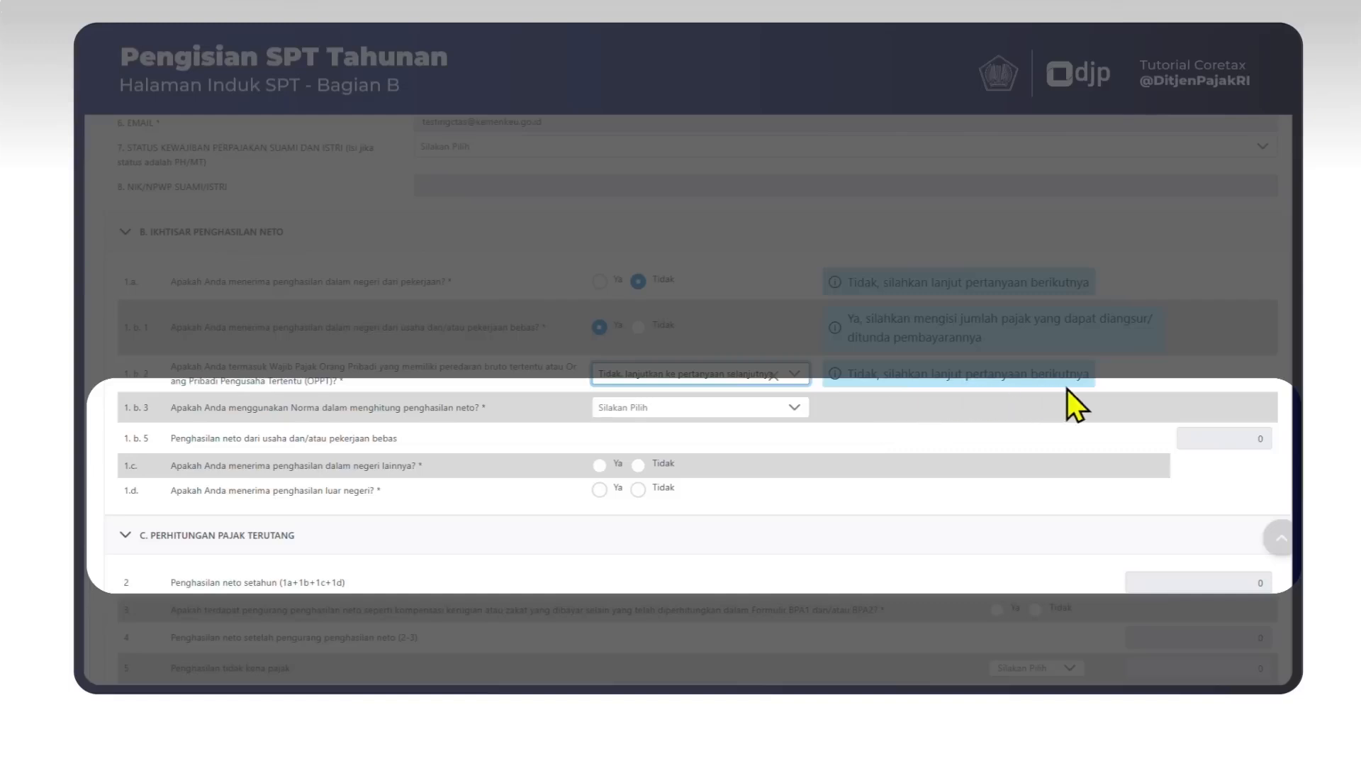
{"action": "left_click", "coordinate": [795, 407]}
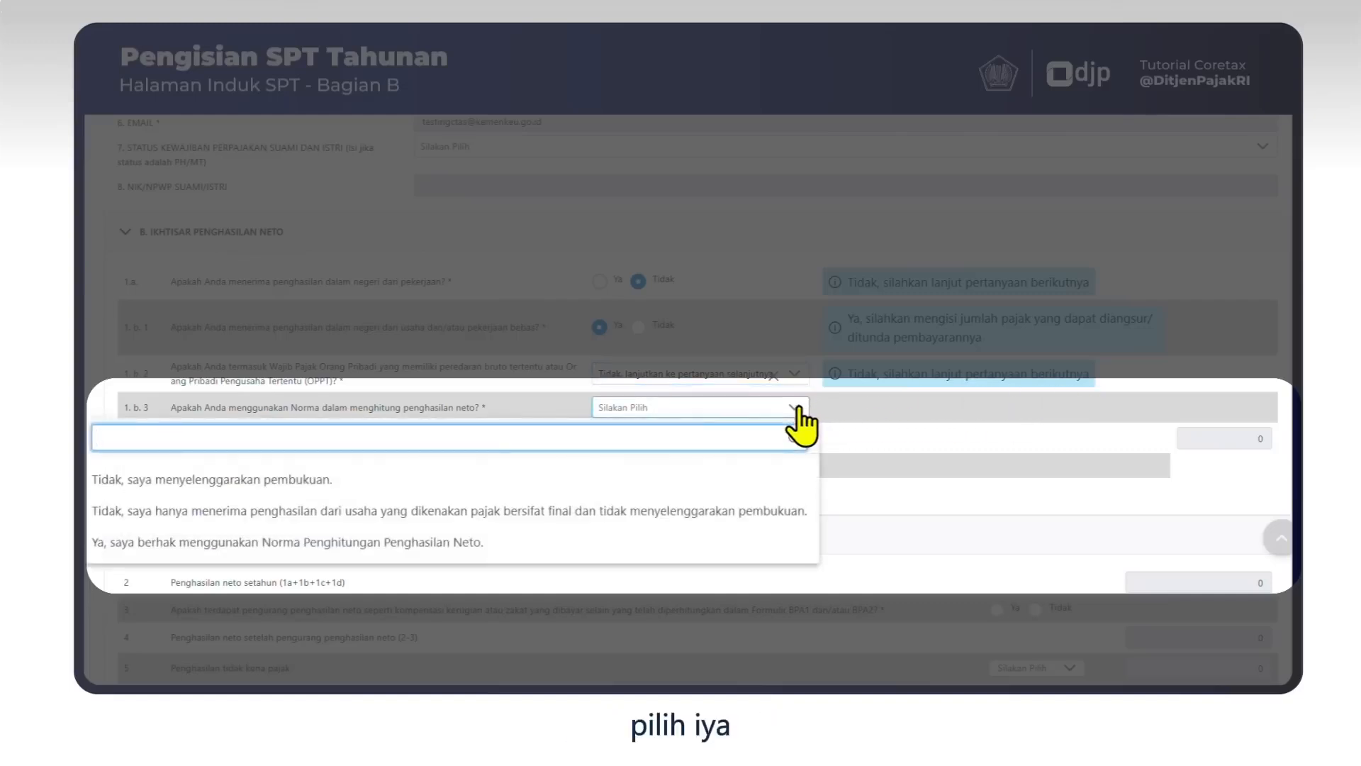
{"action": "left_click", "coordinate": [505, 543]}
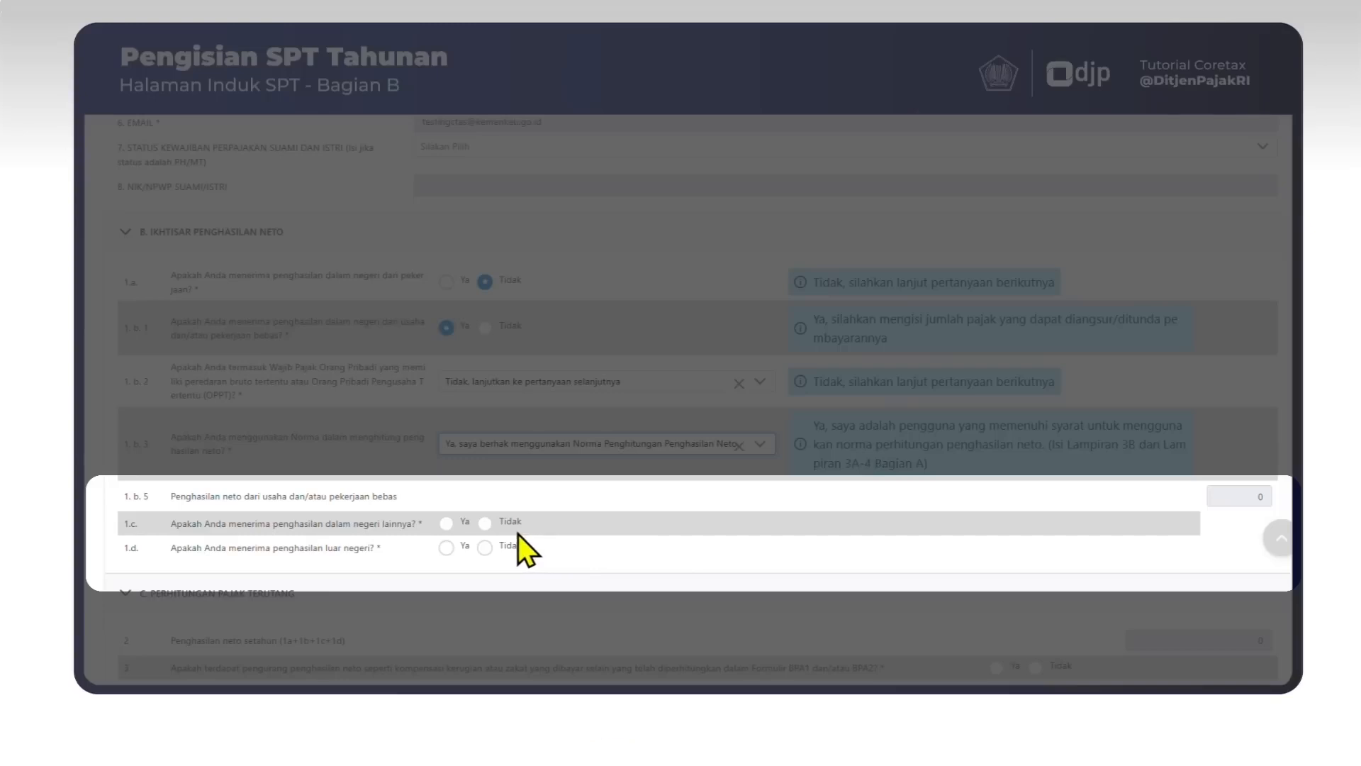
{"action": "left_click", "coordinate": [485, 523]}
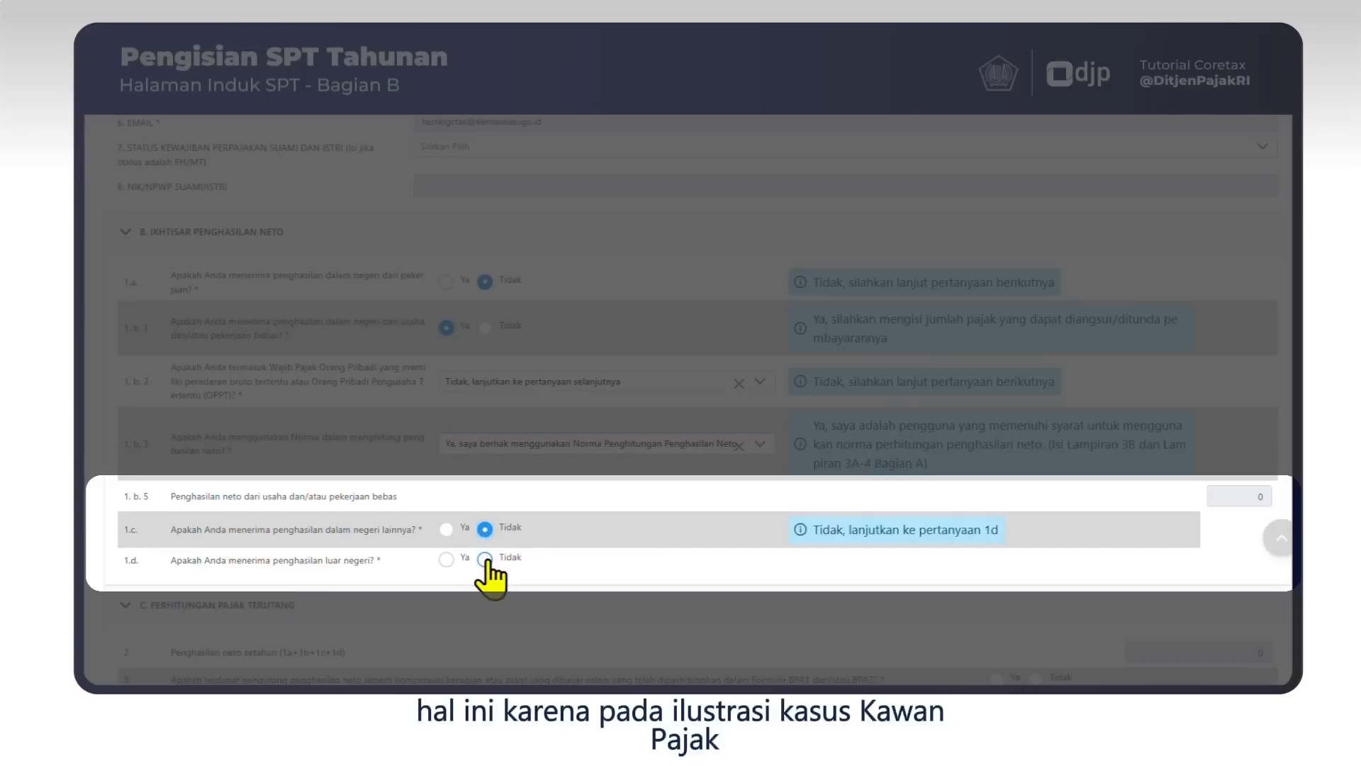
{"action": "left_click", "coordinate": [485, 565]}
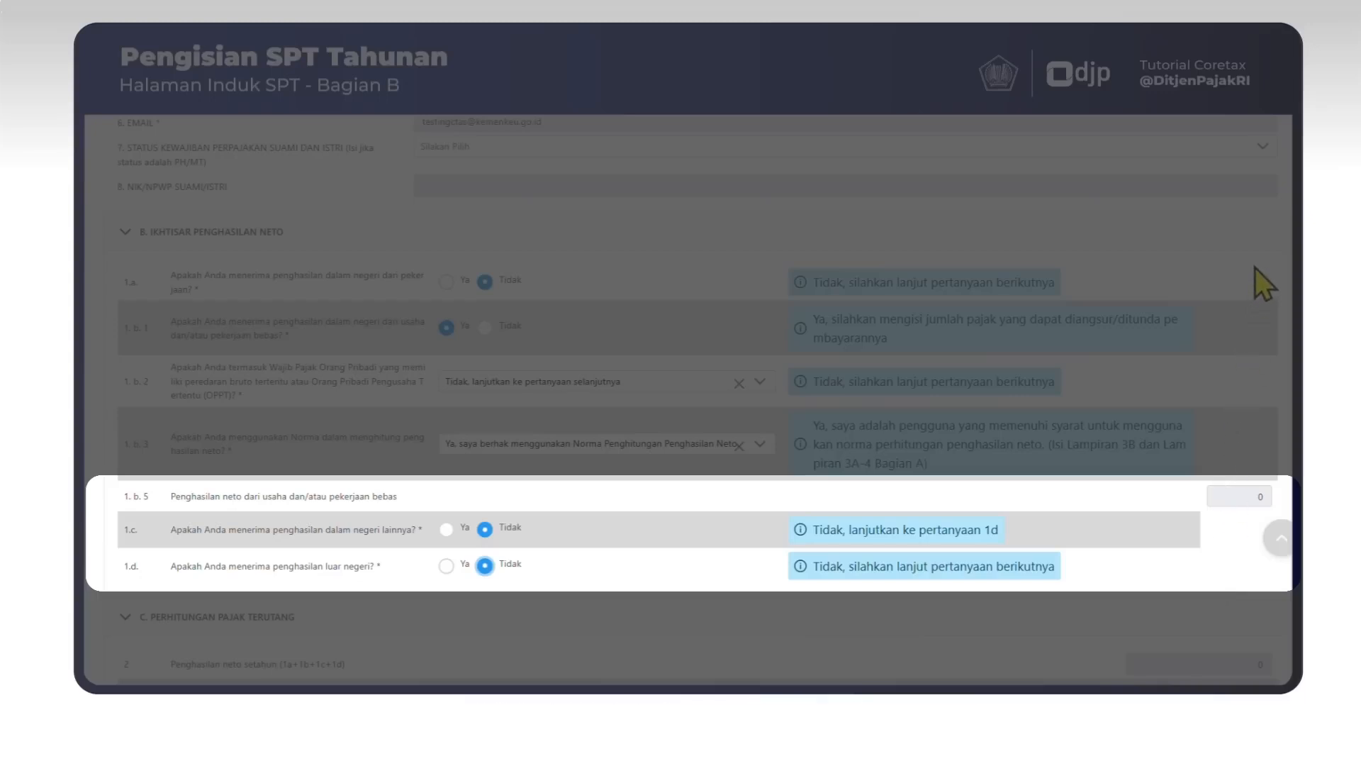
Answer Tidak to items 3 and 8 and choose K/0 as the non-taxable income status.
{"action": "scroll", "coordinate": [1255, 266], "scroll_direction": "down", "scroll_amount": 2}
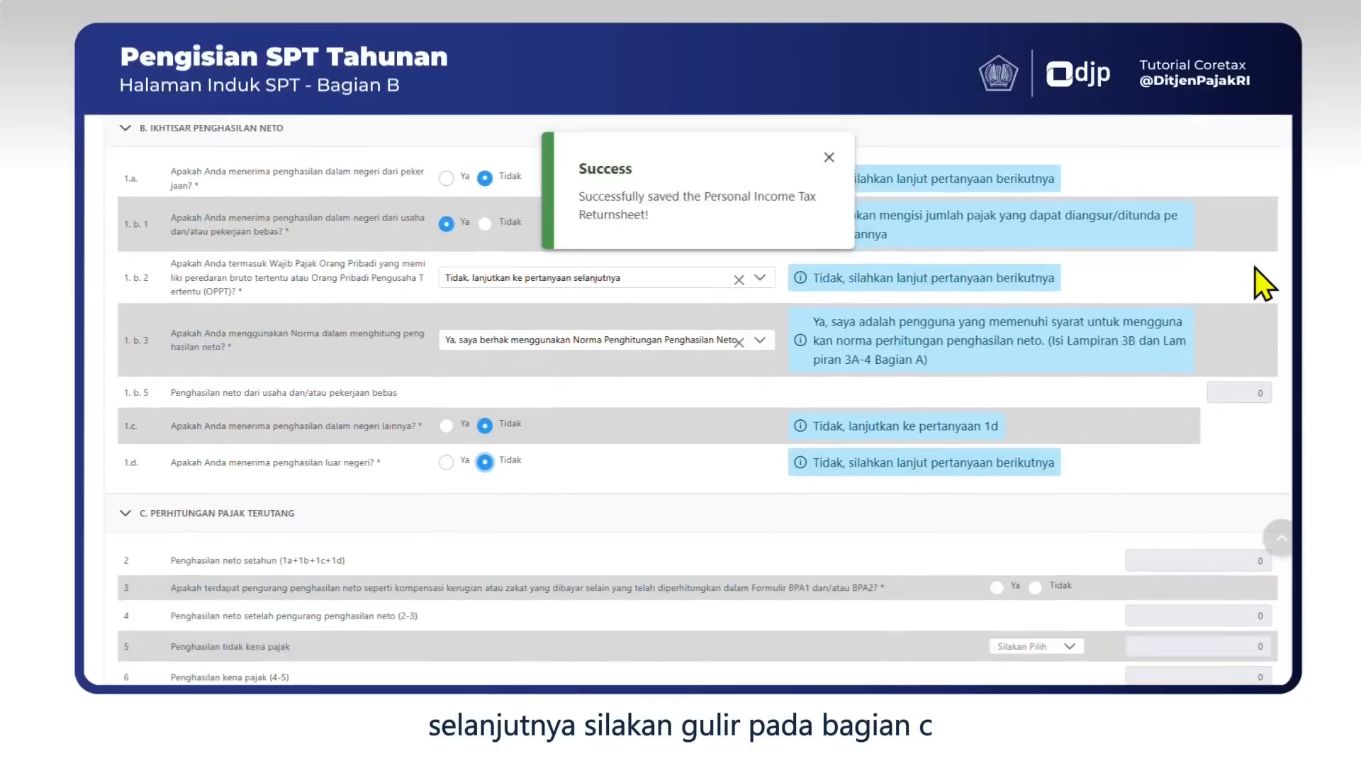
{"action": "scroll", "coordinate": [1255, 266], "scroll_direction": "down", "scroll_amount": 4}
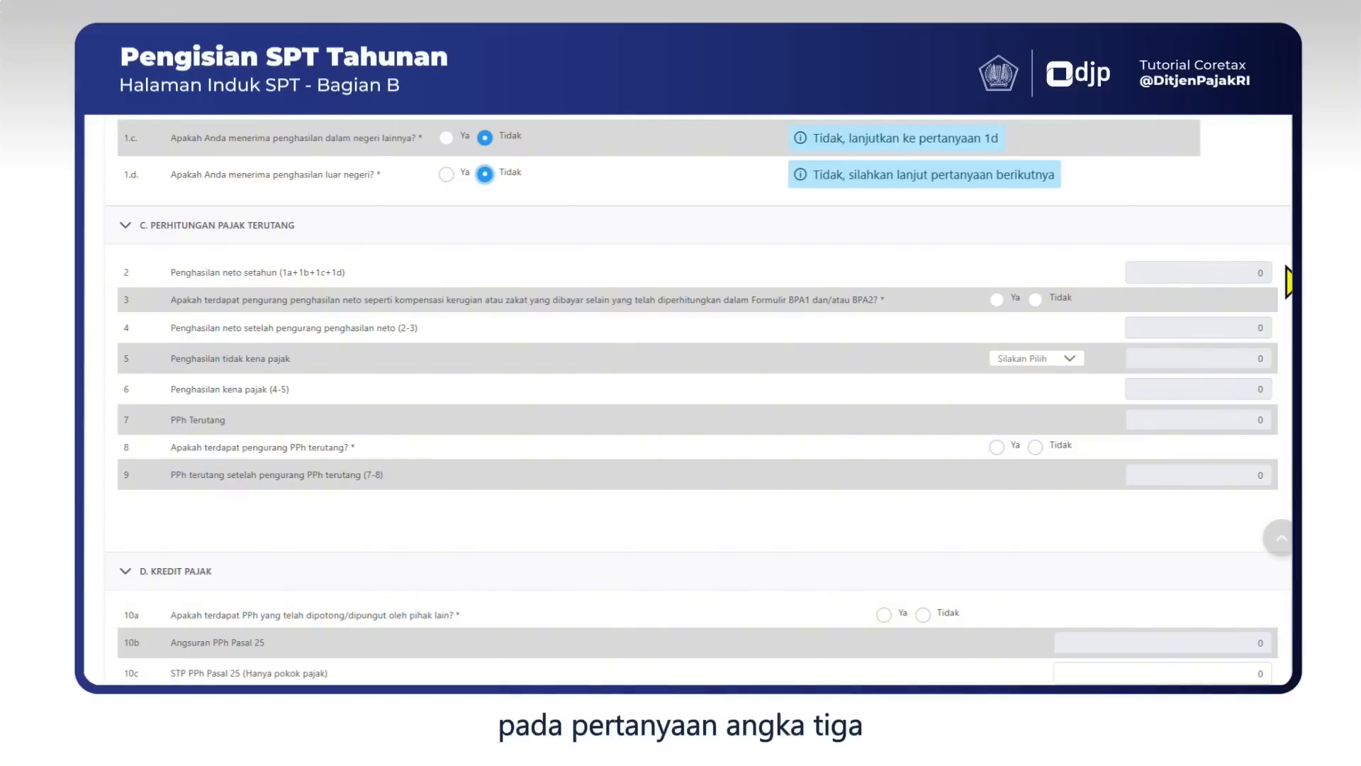
{"action": "left_click", "coordinate": [1035, 298]}
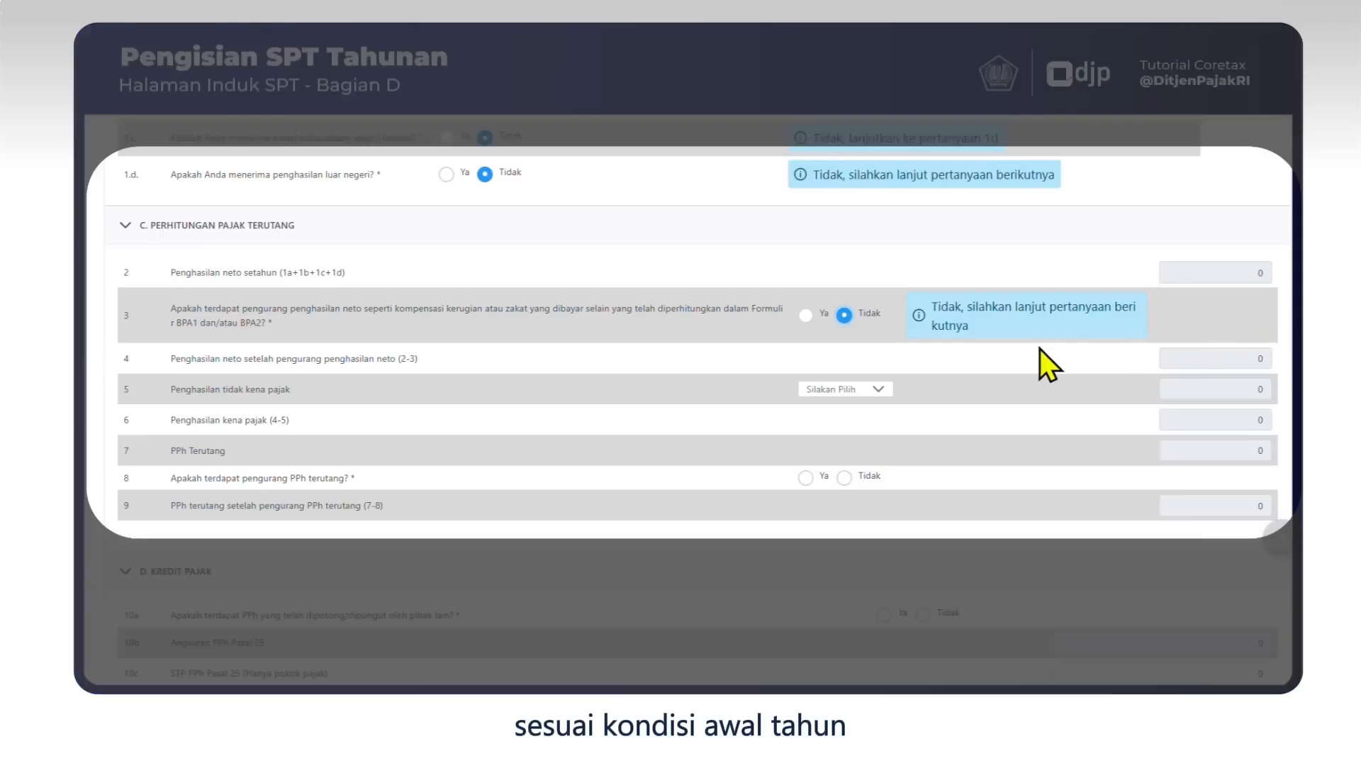
{"action": "left_click", "coordinate": [878, 392]}
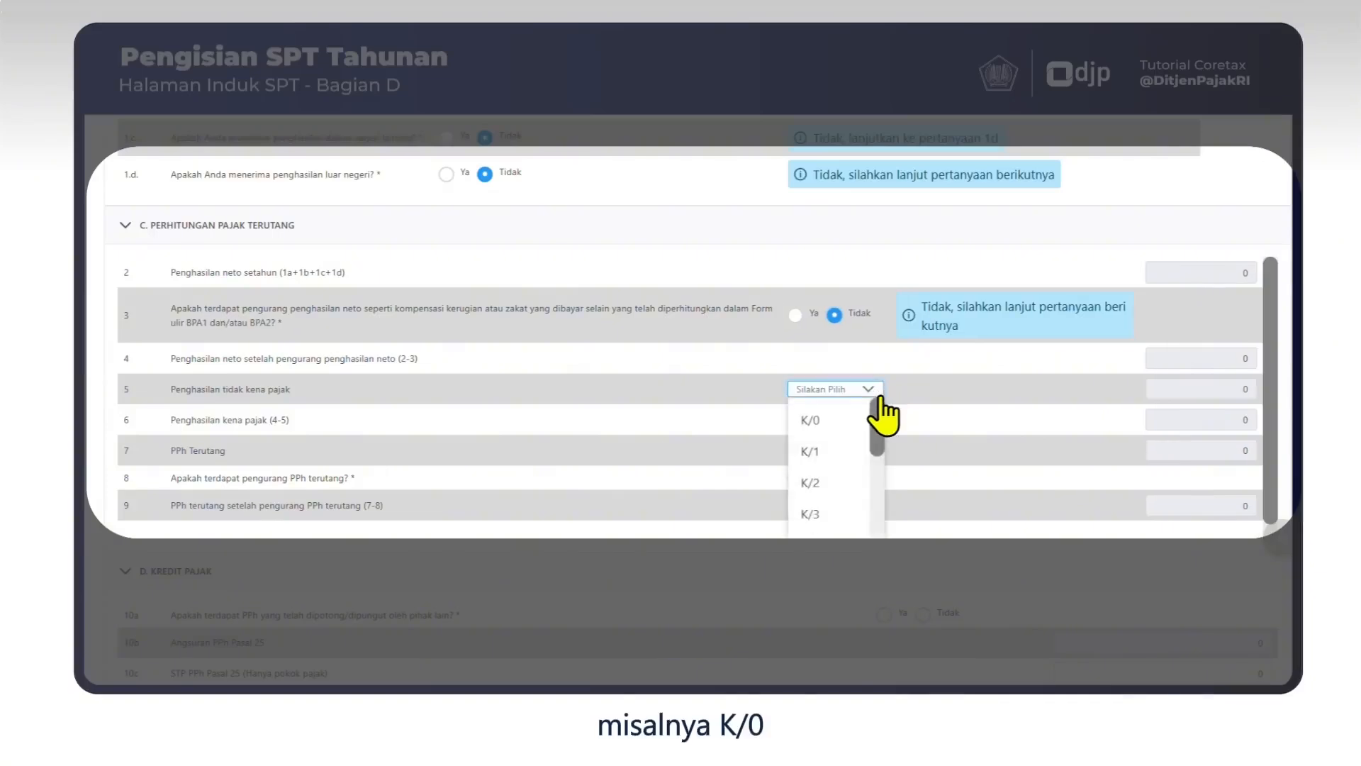
{"action": "left_click", "coordinate": [815, 422]}
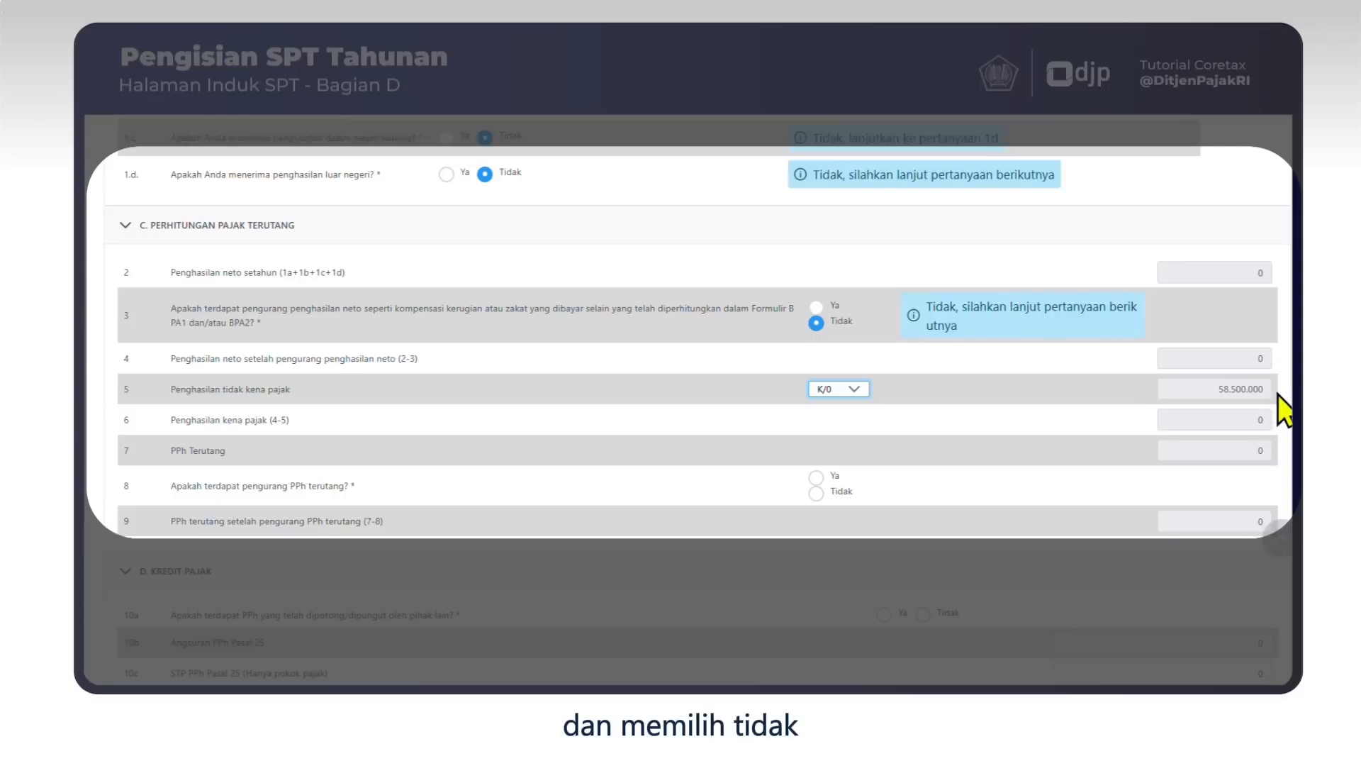
{"action": "left_click", "coordinate": [816, 493]}
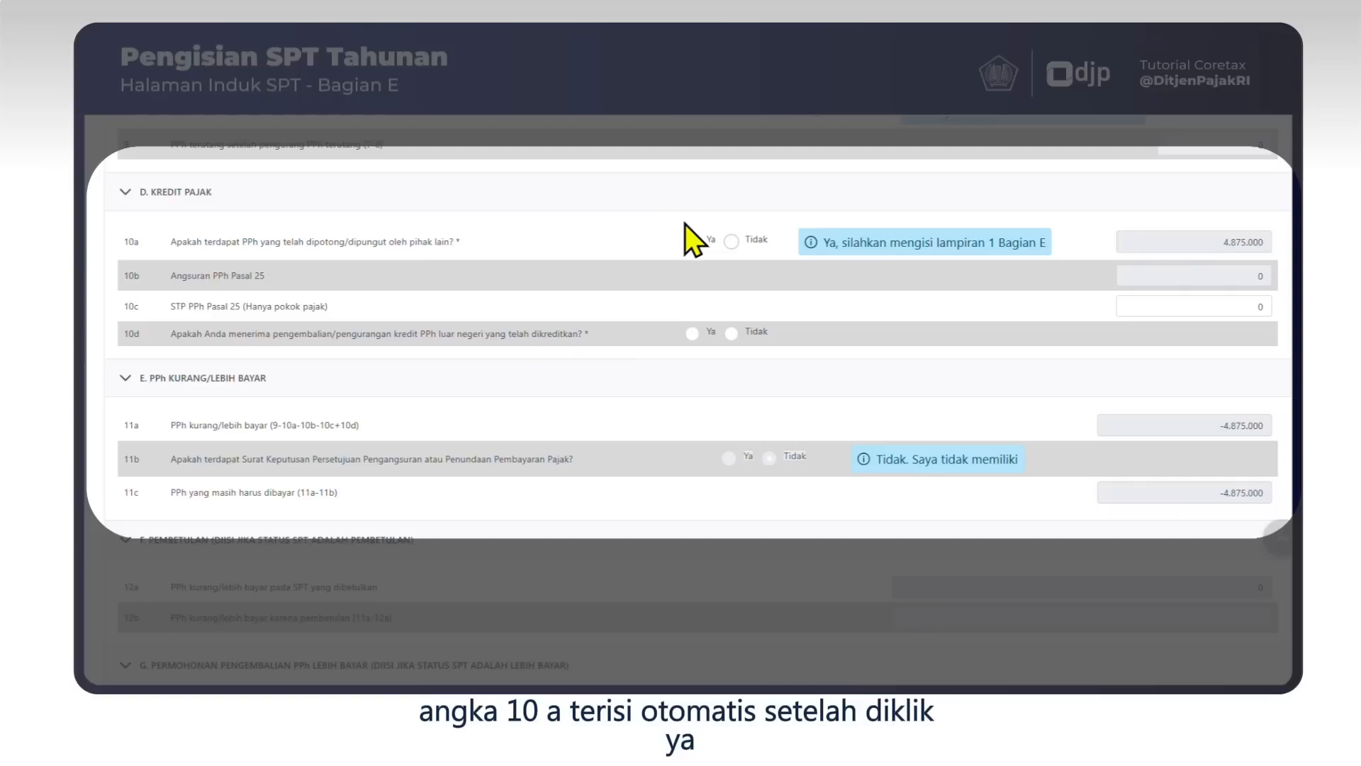
Answer 10a Ya for tax withheld by others (4.875.000) and 10d Tidak.
{"action": "left_click", "coordinate": [692, 240]}
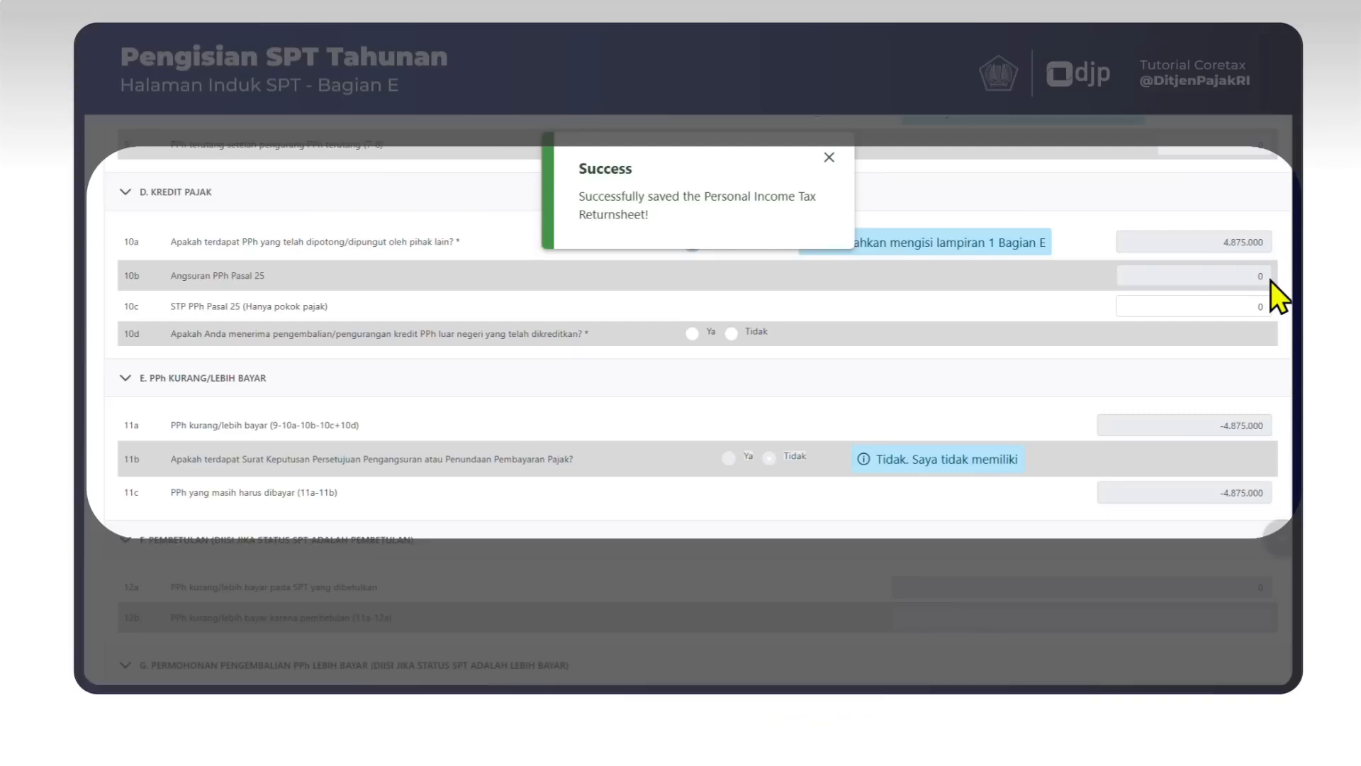
{"action": "left_click", "coordinate": [1268, 307]}
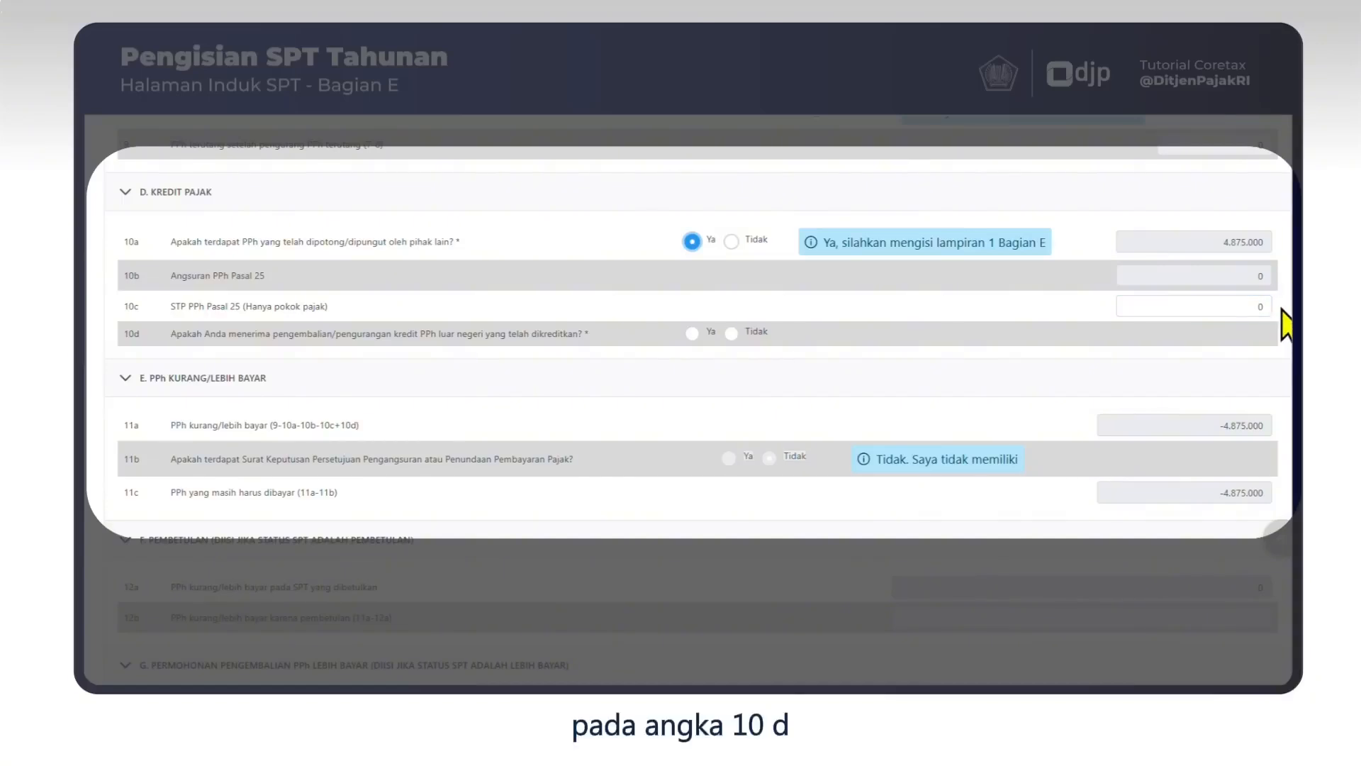
{"action": "left_click", "coordinate": [730, 333]}
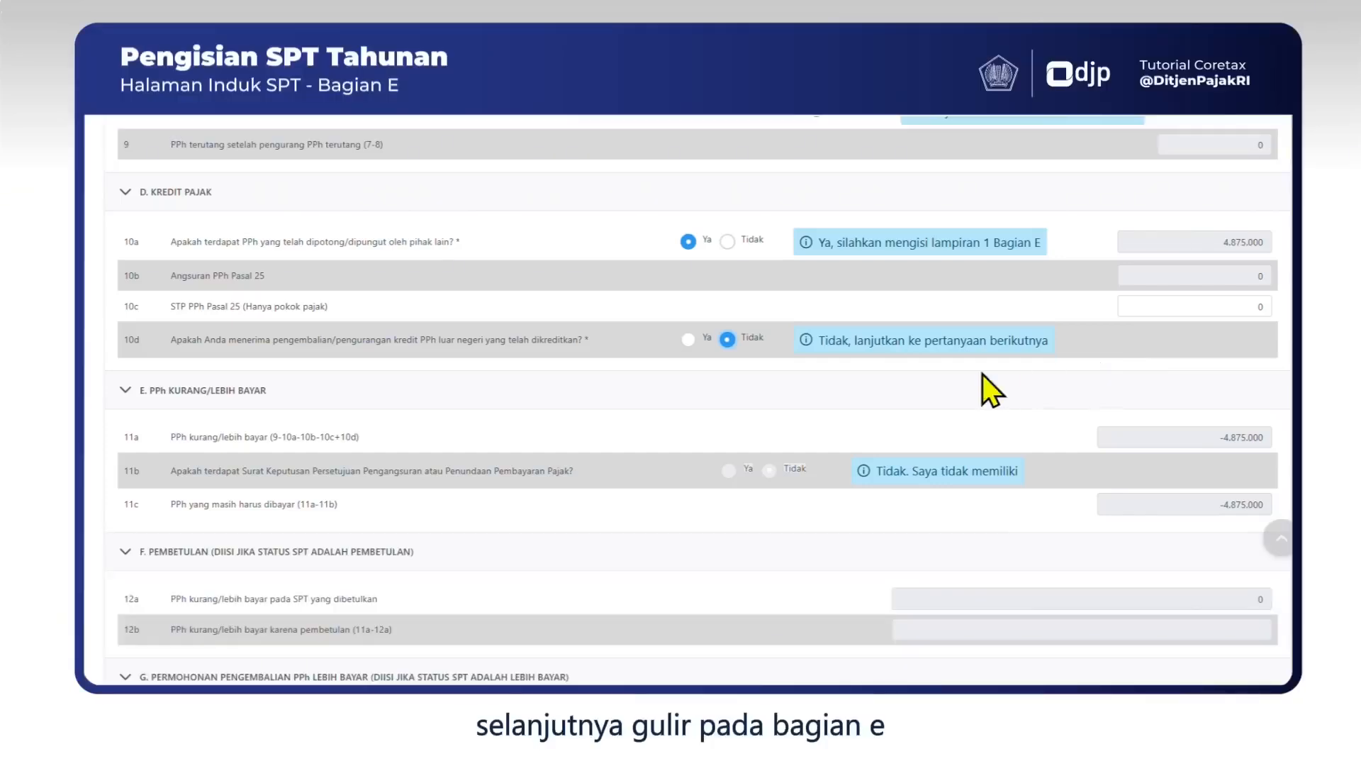
{"action": "scroll", "coordinate": [950, 382], "scroll_direction": "down", "scroll_amount": 1}
{"action": "scroll", "coordinate": [922, 404], "scroll_direction": "down", "scroll_amount": 1}
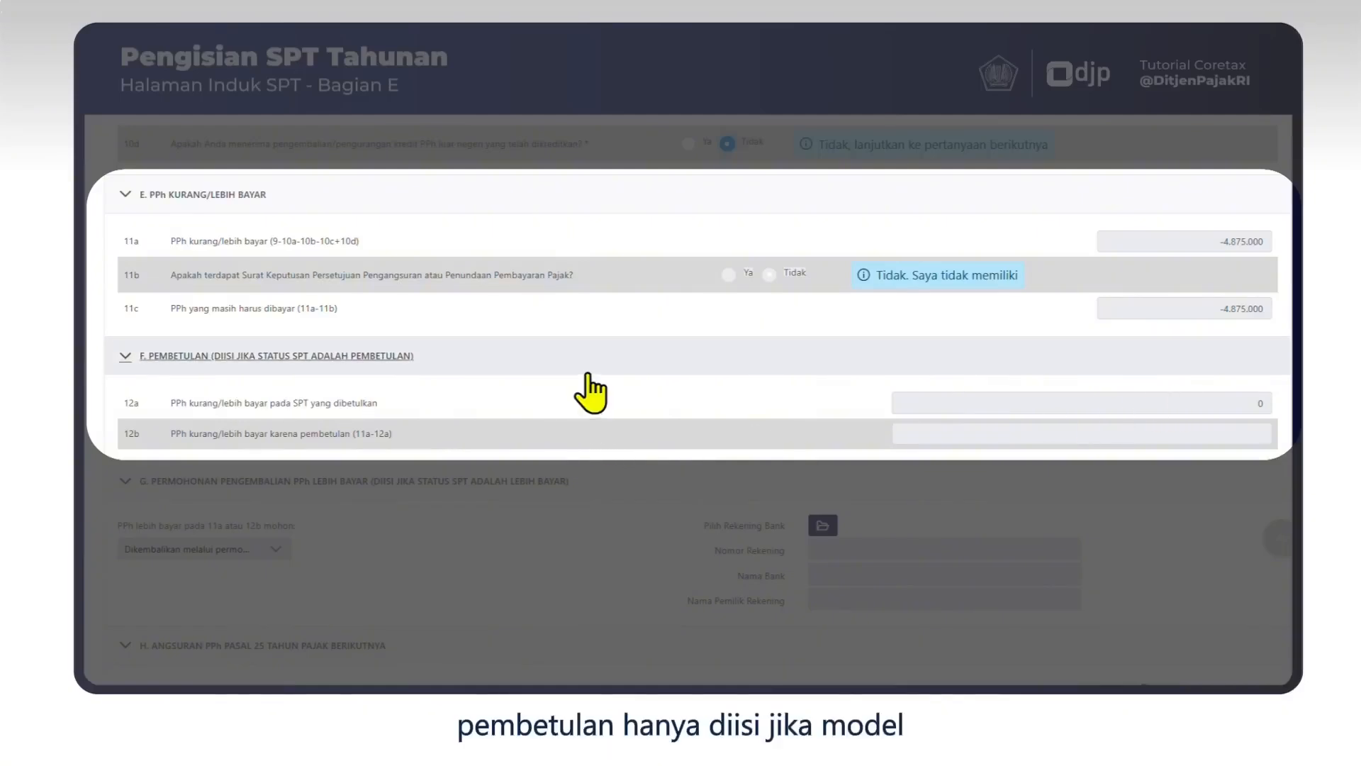
{"action": "scroll", "coordinate": [586, 362], "scroll_direction": "down", "scroll_amount": 3}
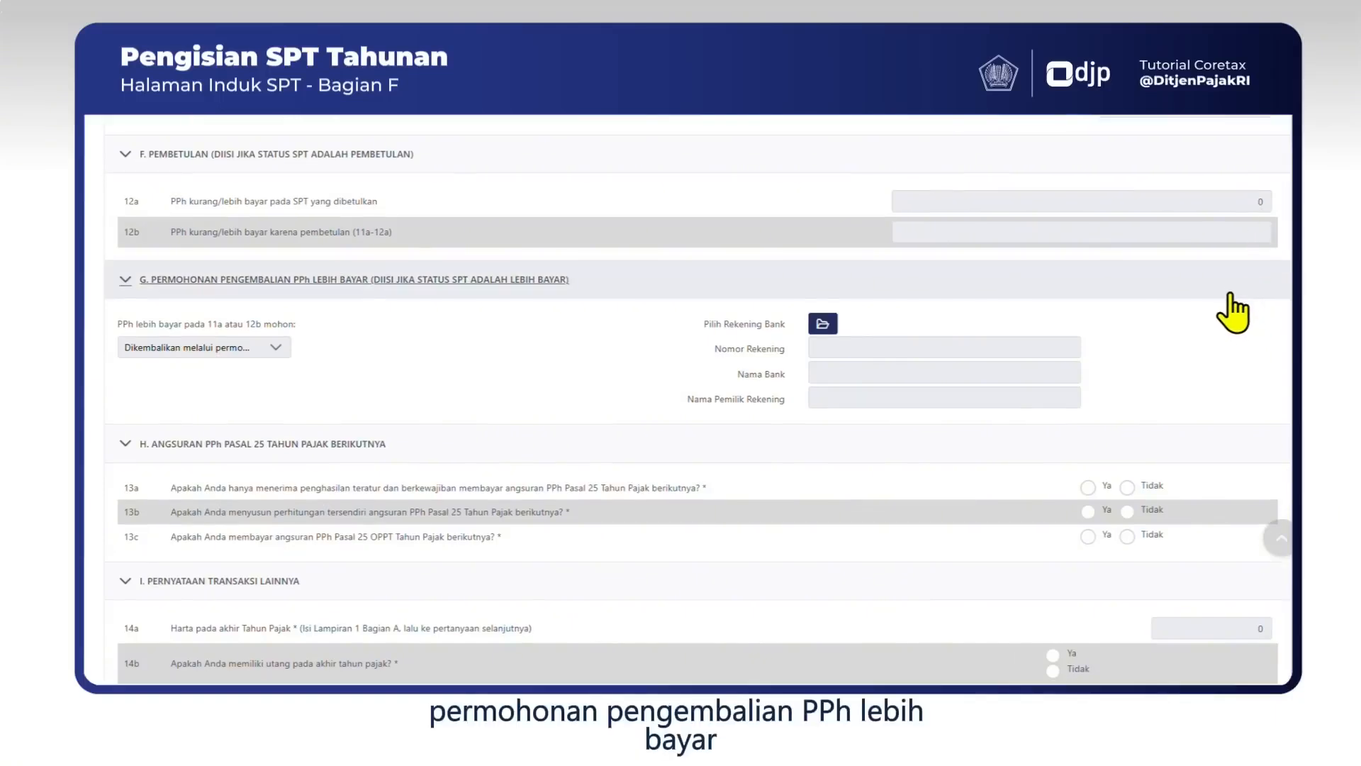
{"action": "scroll", "coordinate": [1238, 315], "scroll_direction": "down", "scroll_amount": 2}
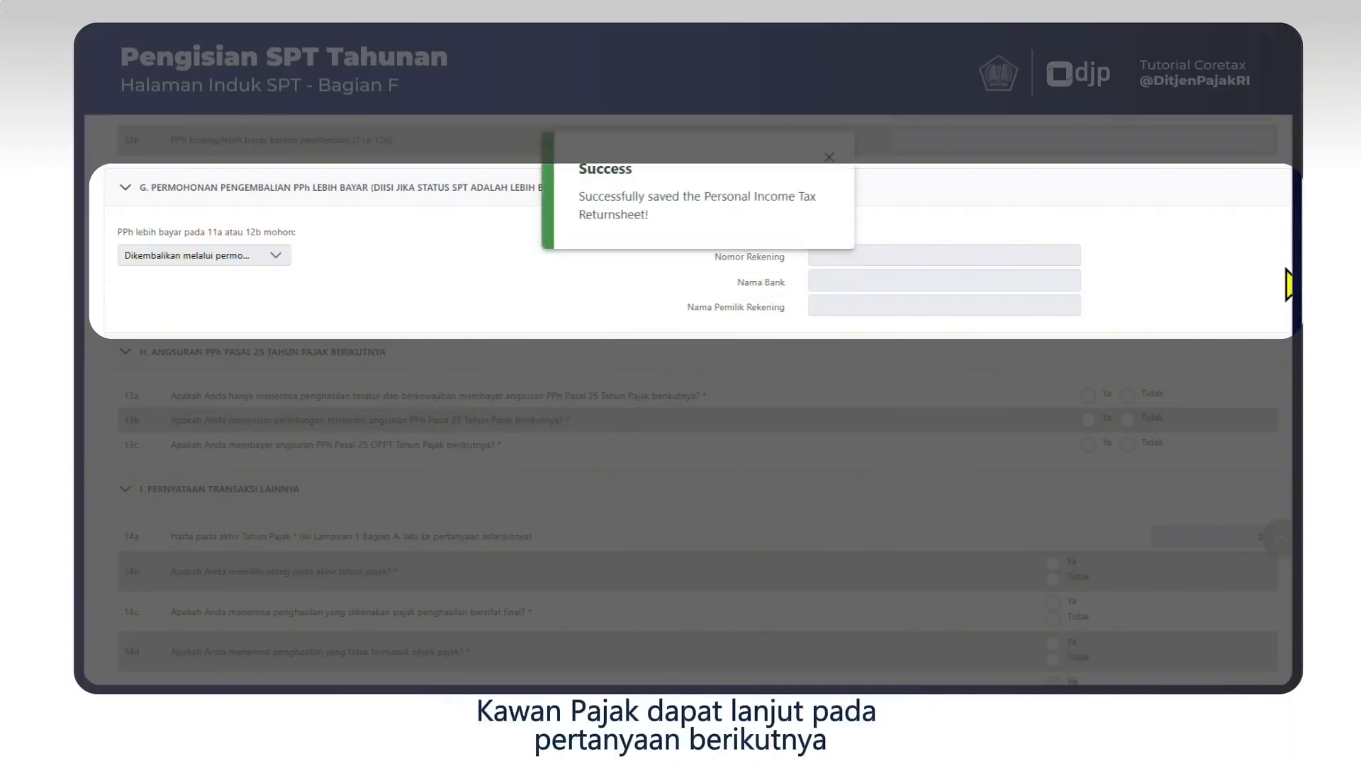
{"action": "scroll", "coordinate": [688, 400], "scroll_direction": "down", "scroll_amount": 2}
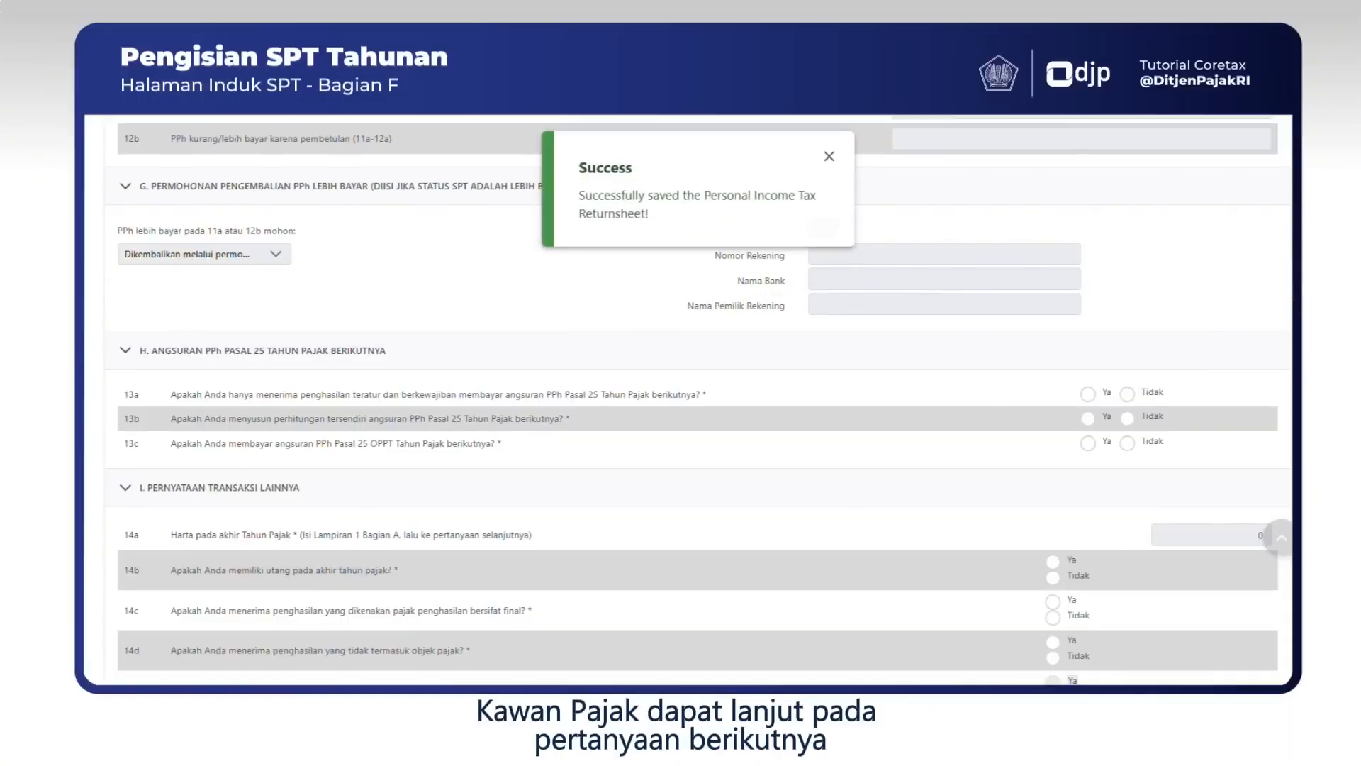
Answer 13a Ya, then correct 13c from Ya to Tidak after closing the Success notice.
{"action": "scroll", "coordinate": [1173, 186], "scroll_direction": "down", "scroll_amount": 2}
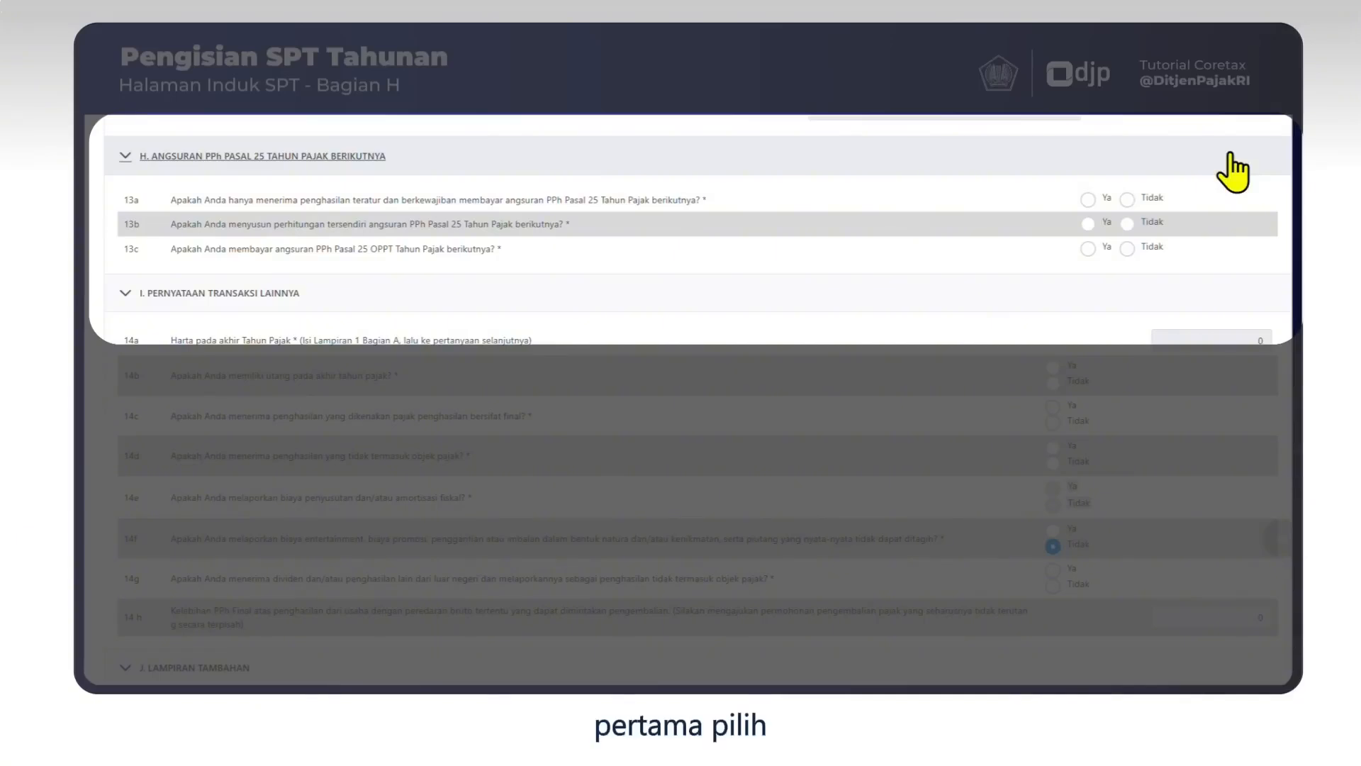
{"action": "left_click", "coordinate": [1088, 200]}
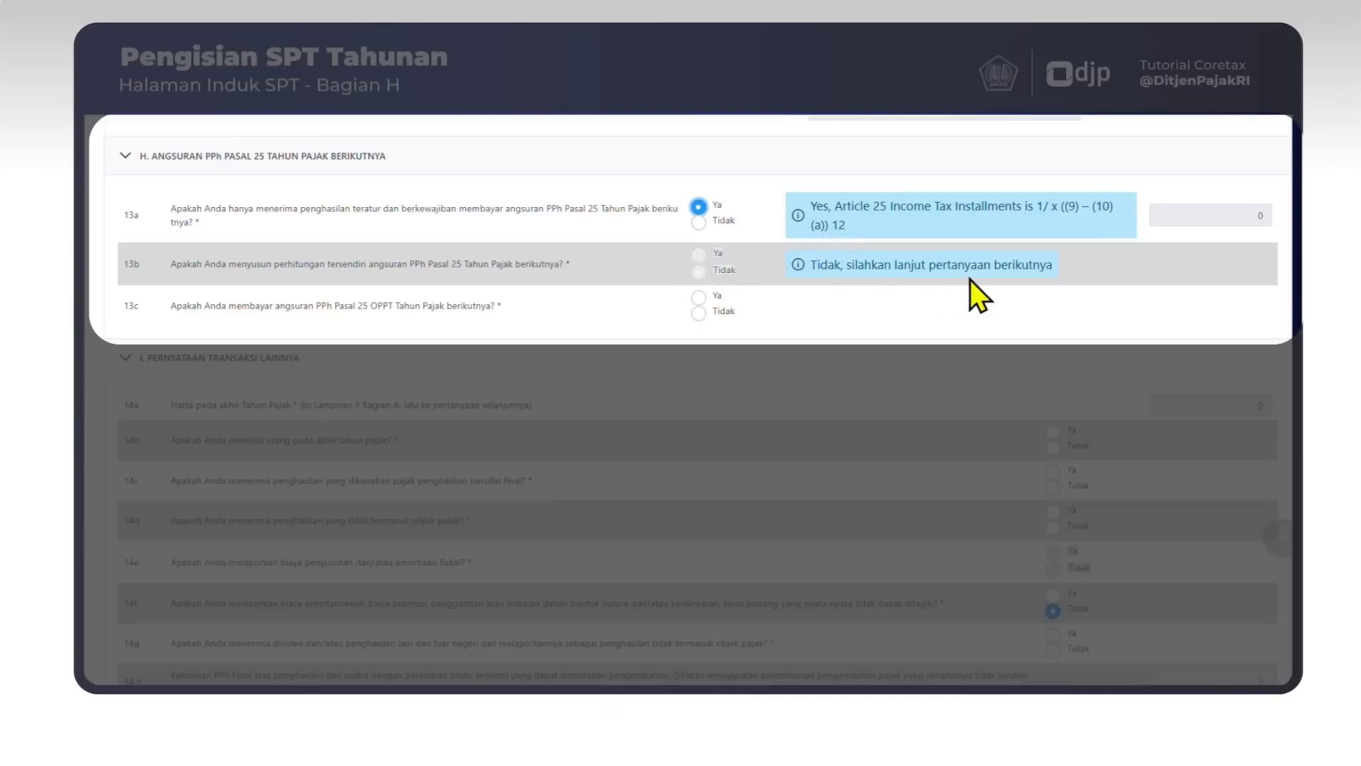
{"action": "left_click", "coordinate": [699, 298]}
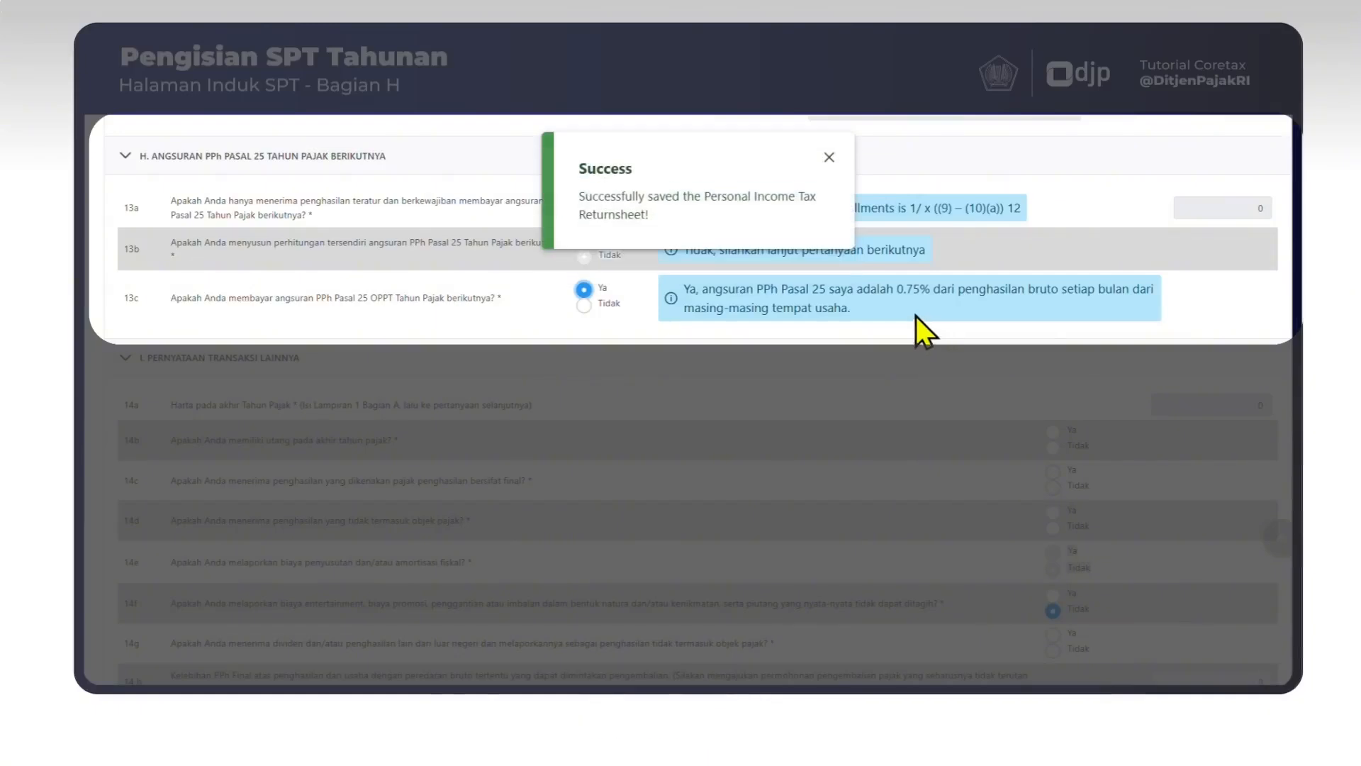
{"action": "left_click", "coordinate": [830, 157]}
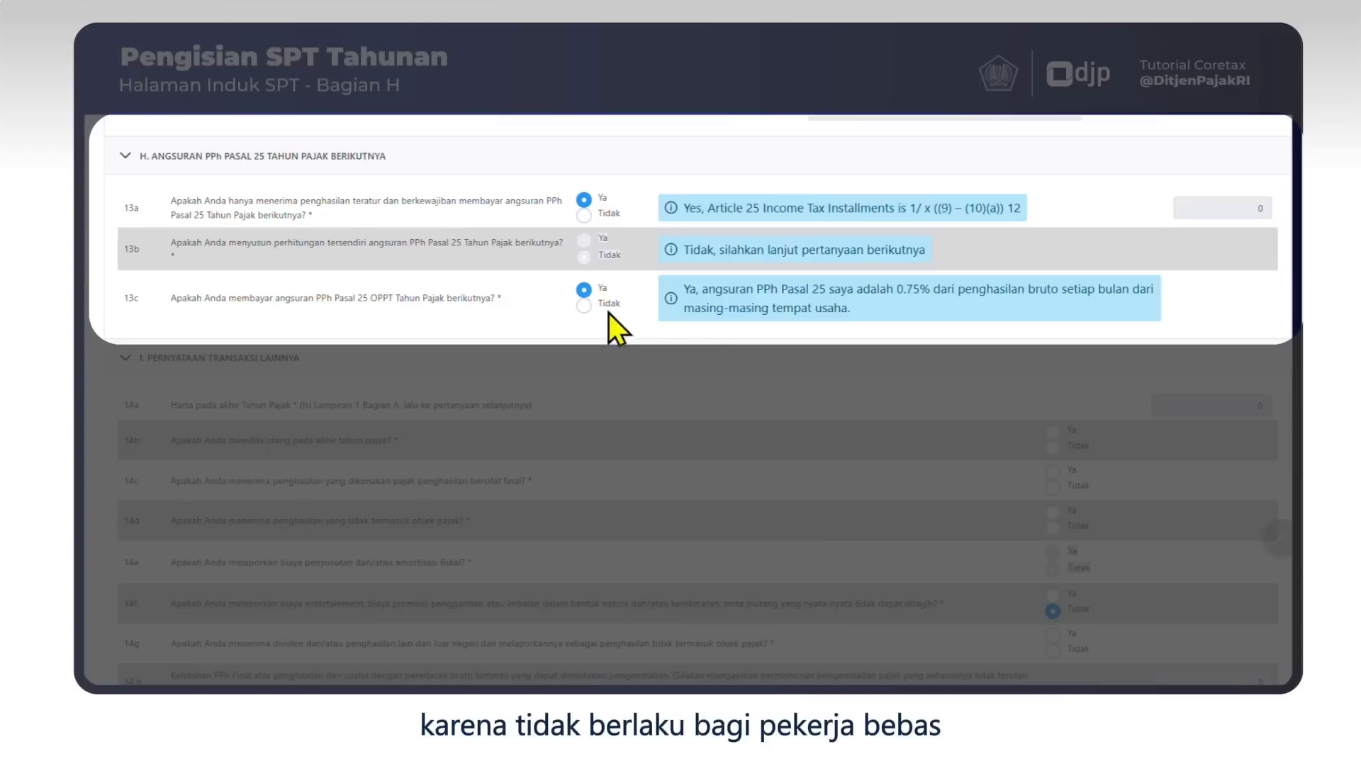
{"action": "left_click", "coordinate": [585, 307]}
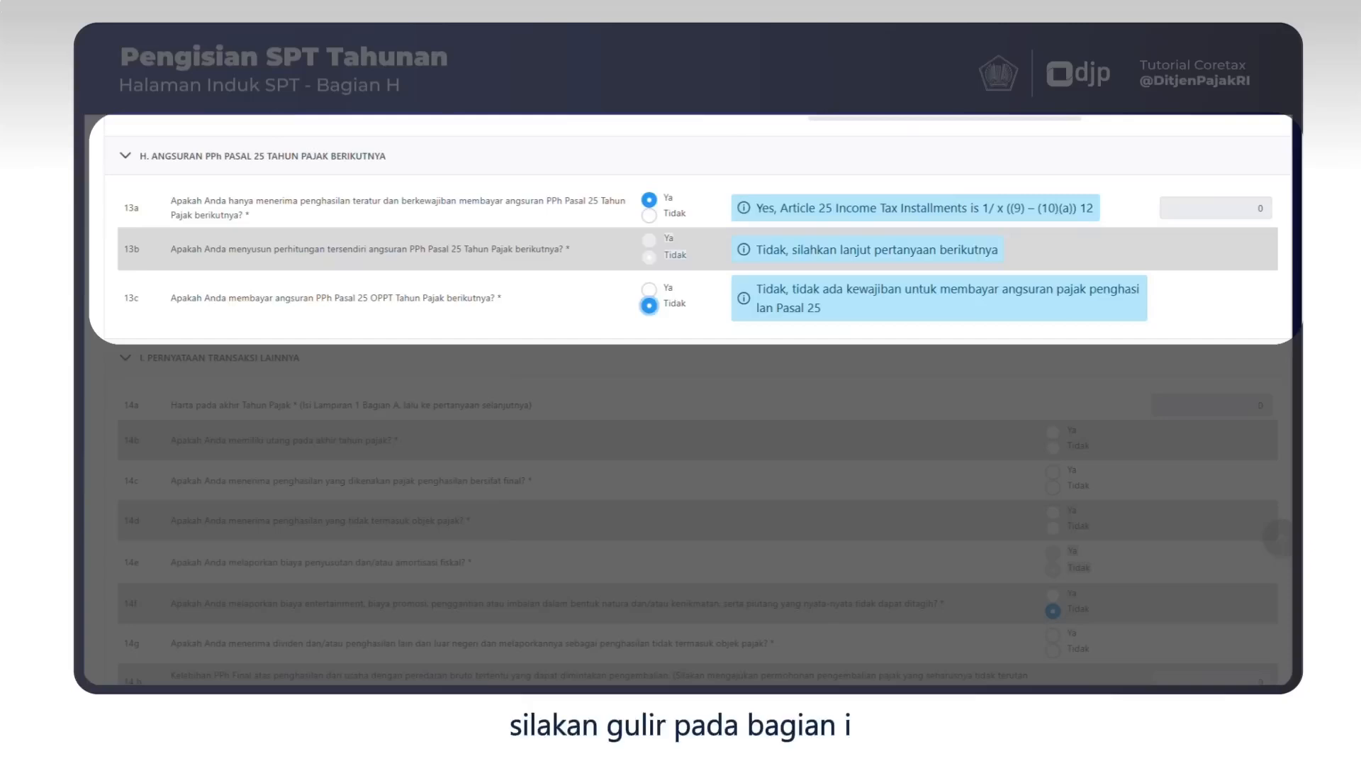
Answer Ya to 14b on year-end debt and Tidak to 14c, 14d and 14g.
{"action": "scroll", "coordinate": [680, 397], "scroll_direction": "down", "scroll_amount": 3}
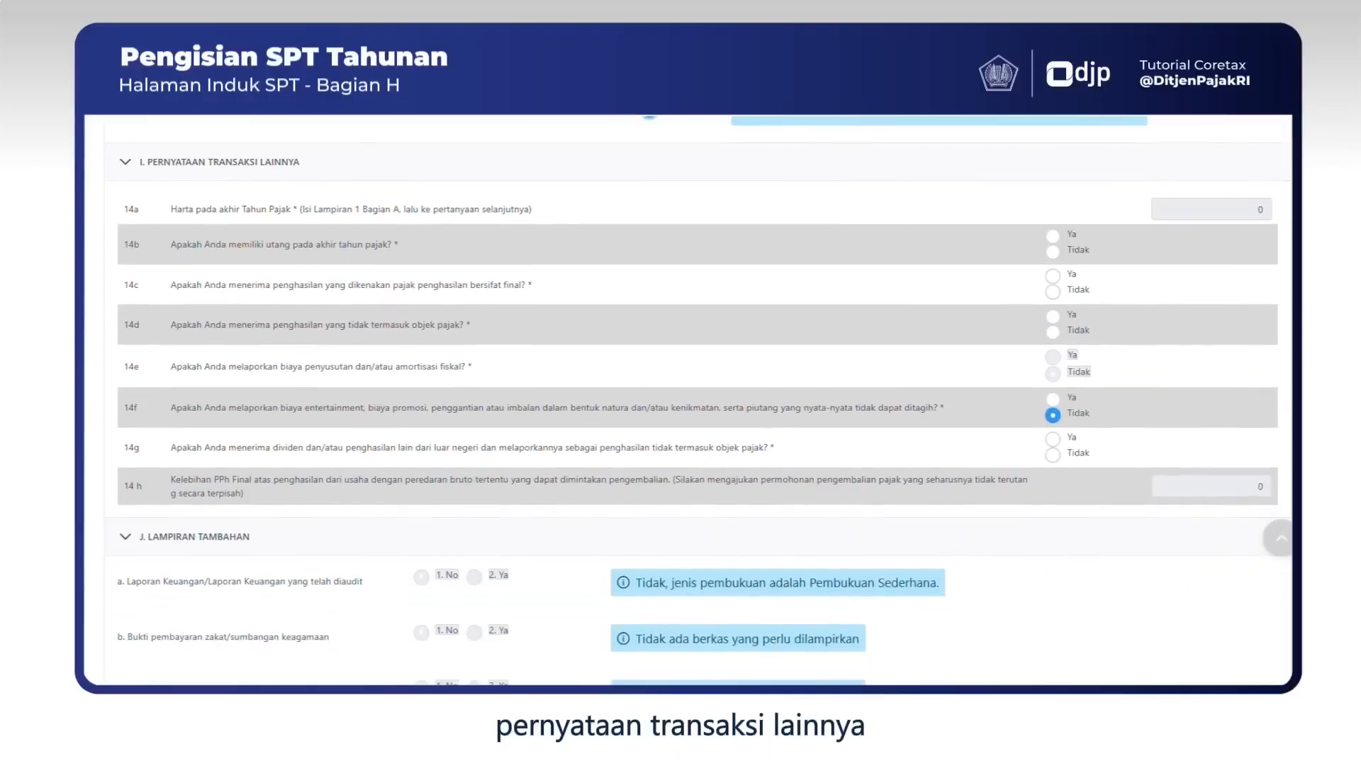
{"action": "scroll", "coordinate": [681, 397], "scroll_direction": "up", "scroll_amount": 2}
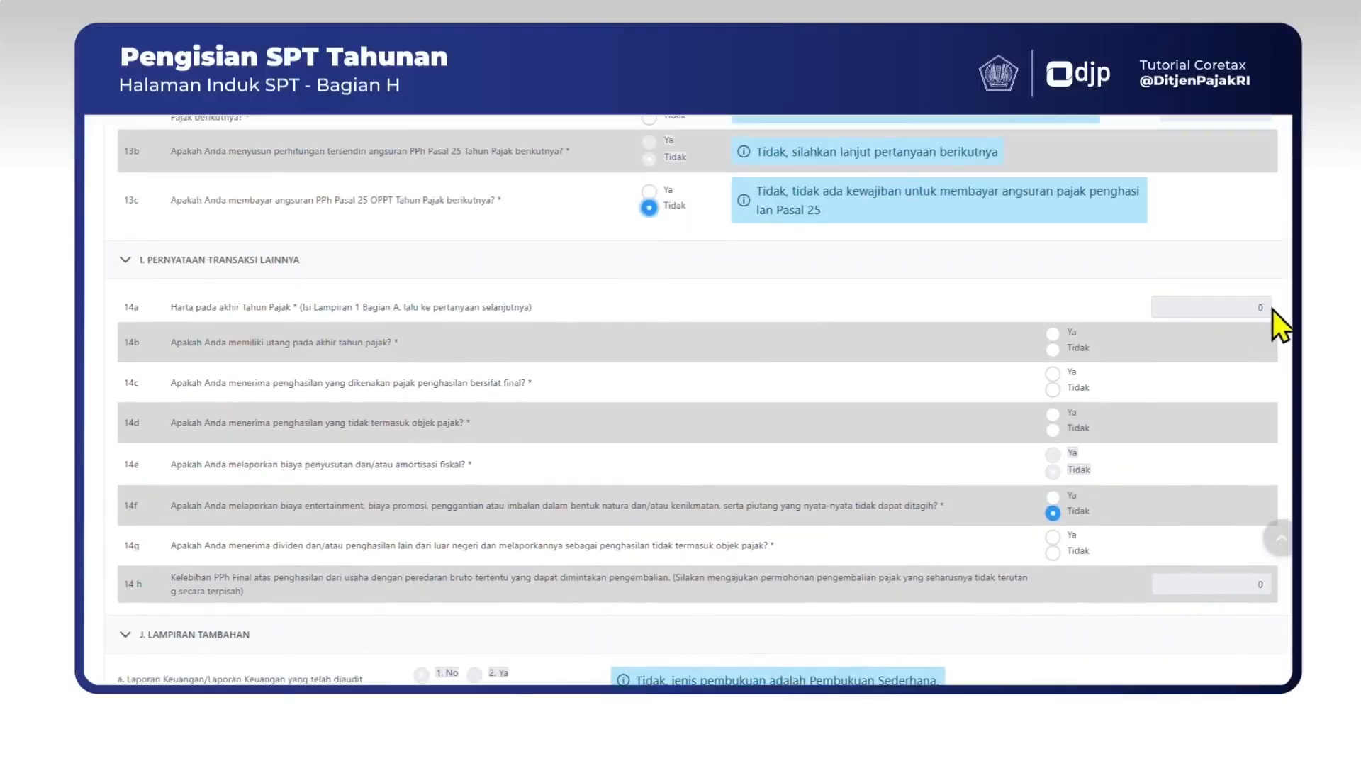
{"action": "scroll", "coordinate": [1274, 309], "scroll_direction": "down", "scroll_amount": 2}
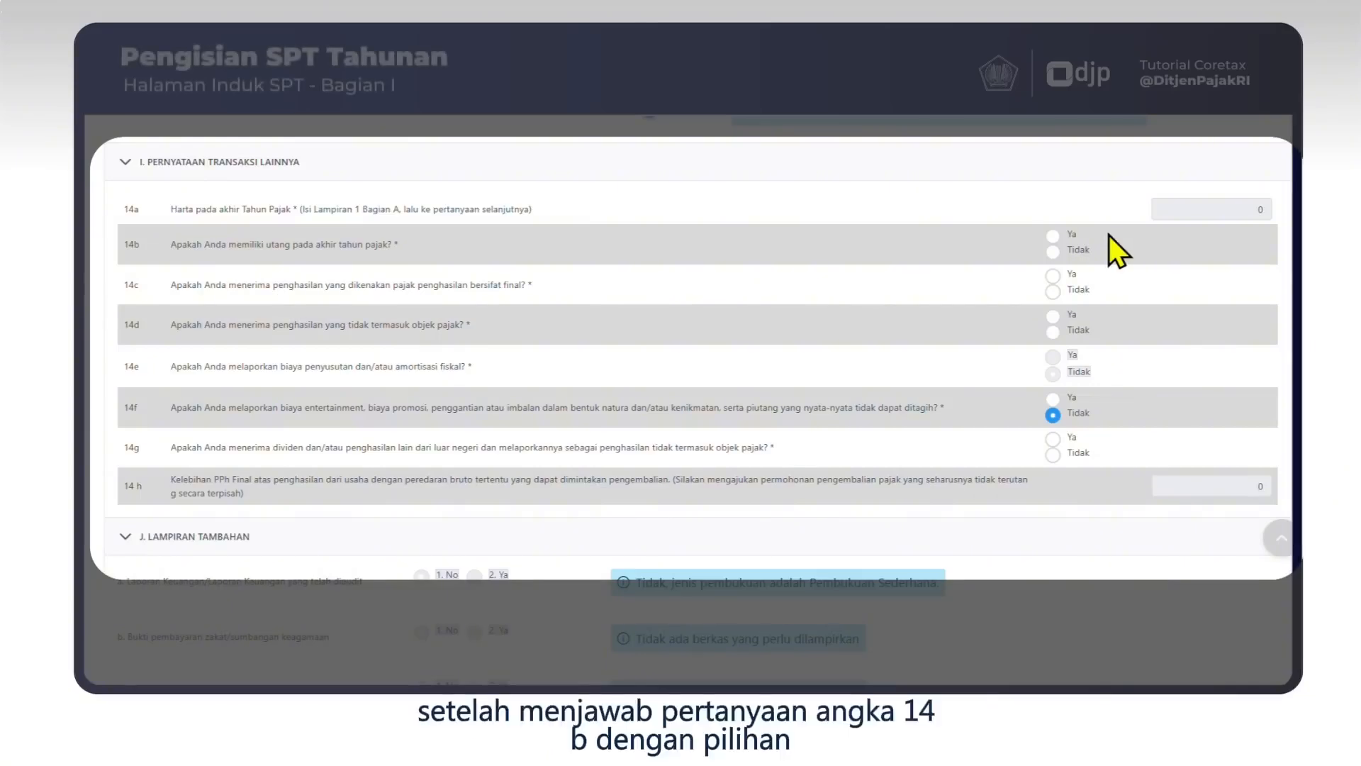
{"action": "left_click", "coordinate": [1052, 235]}
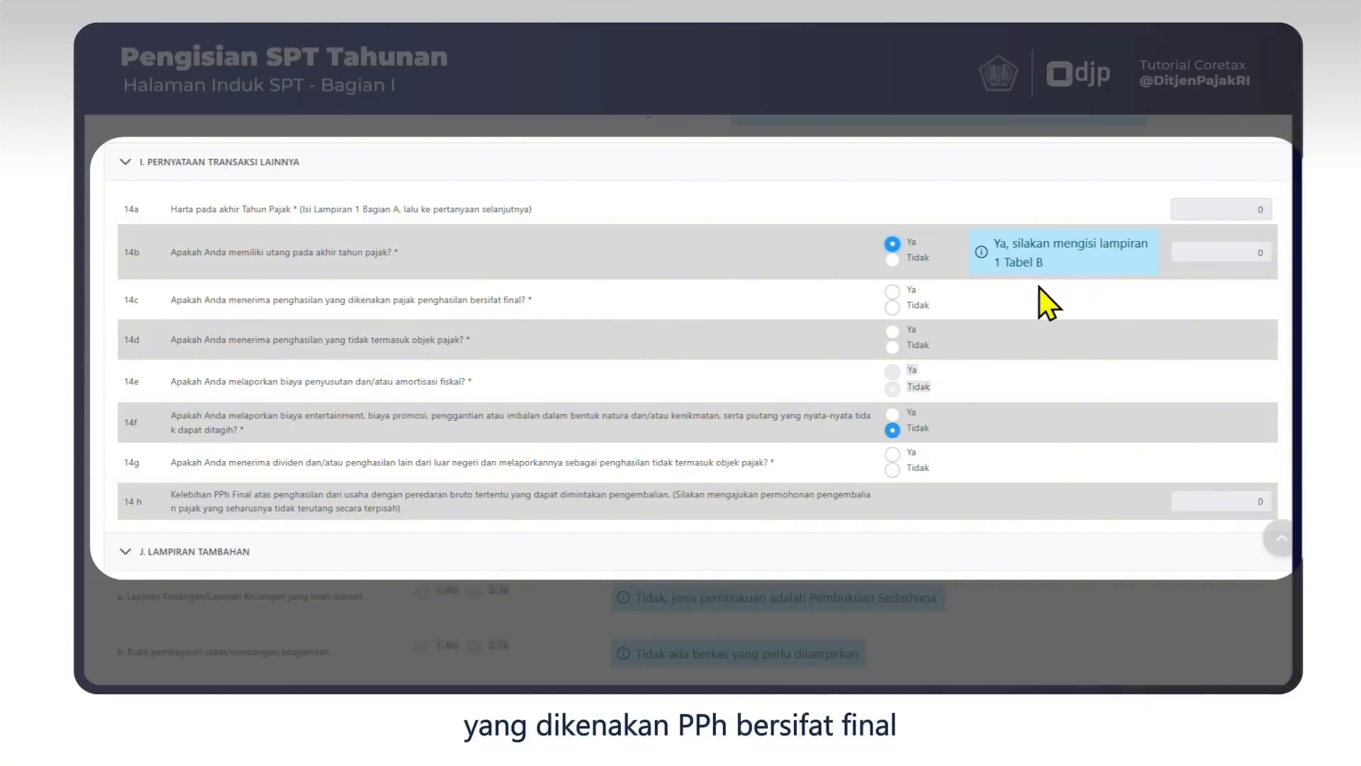
{"action": "left_click", "coordinate": [892, 307]}
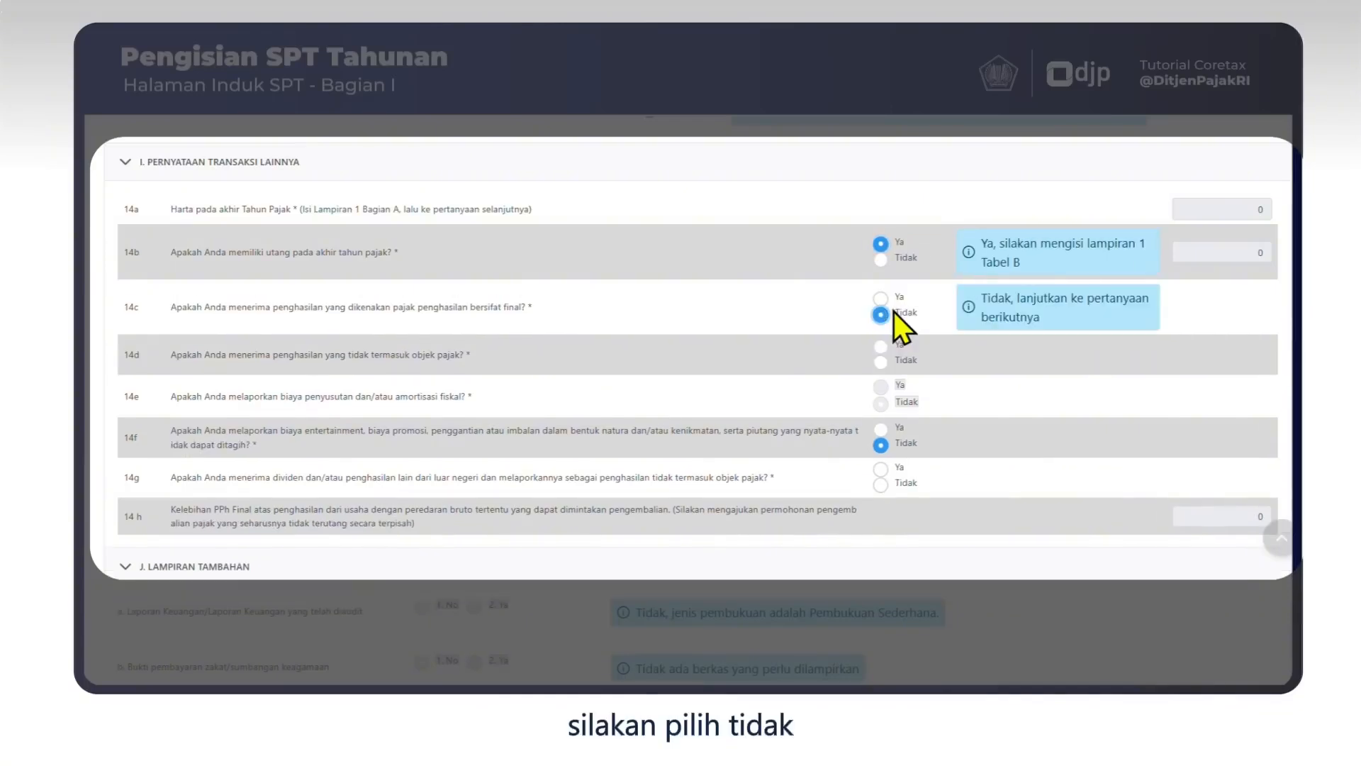
{"action": "left_click", "coordinate": [881, 362]}
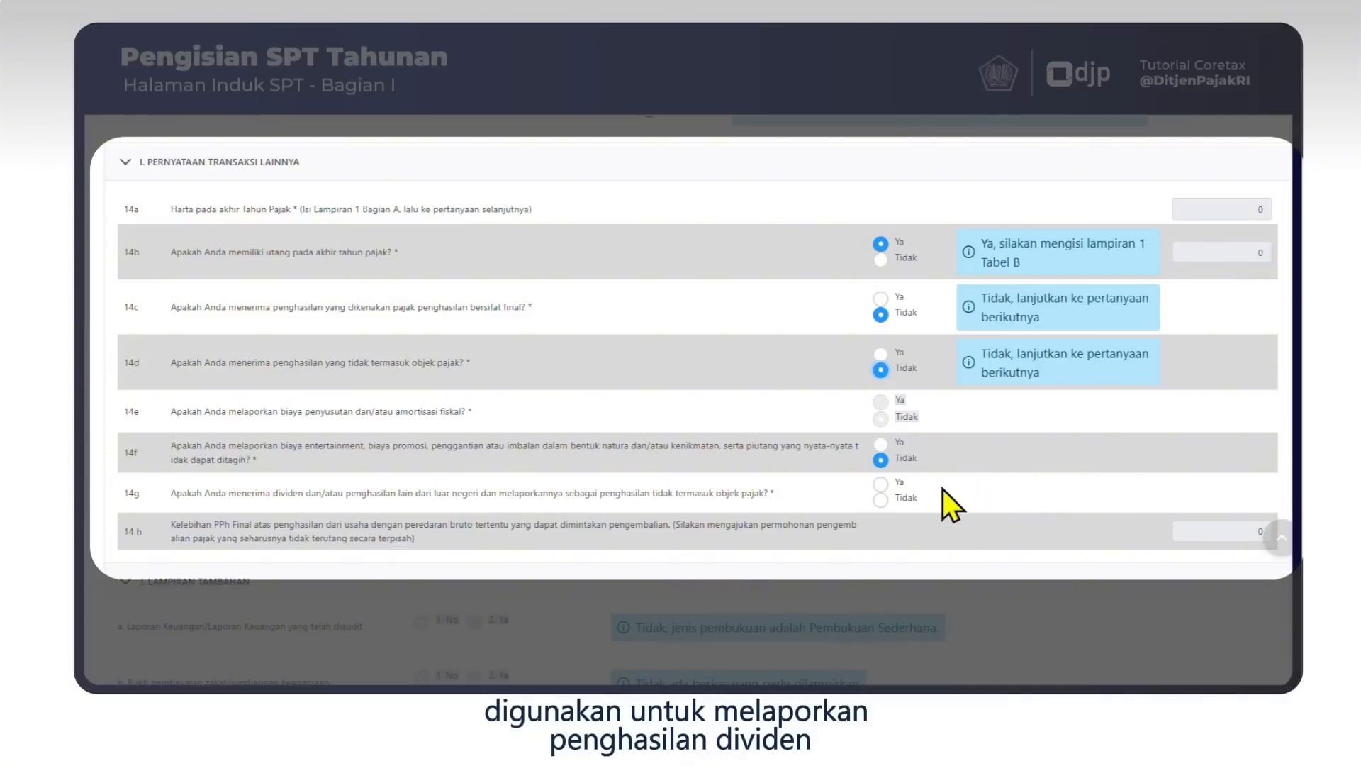
{"action": "left_click", "coordinate": [880, 500]}
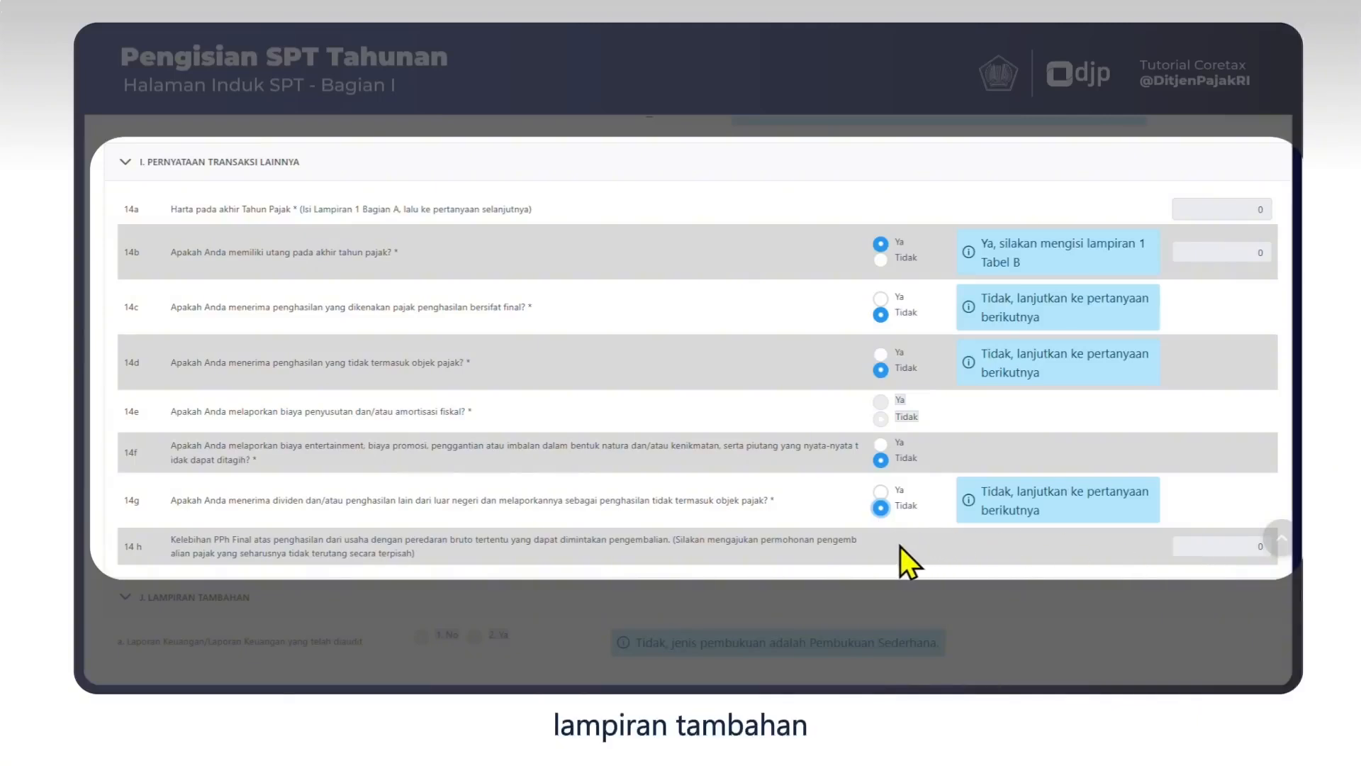
{"action": "scroll", "coordinate": [915, 539], "scroll_direction": "down", "scroll_amount": 3}
{"action": "scroll", "coordinate": [926, 523], "scroll_direction": "down", "scroll_amount": 3}
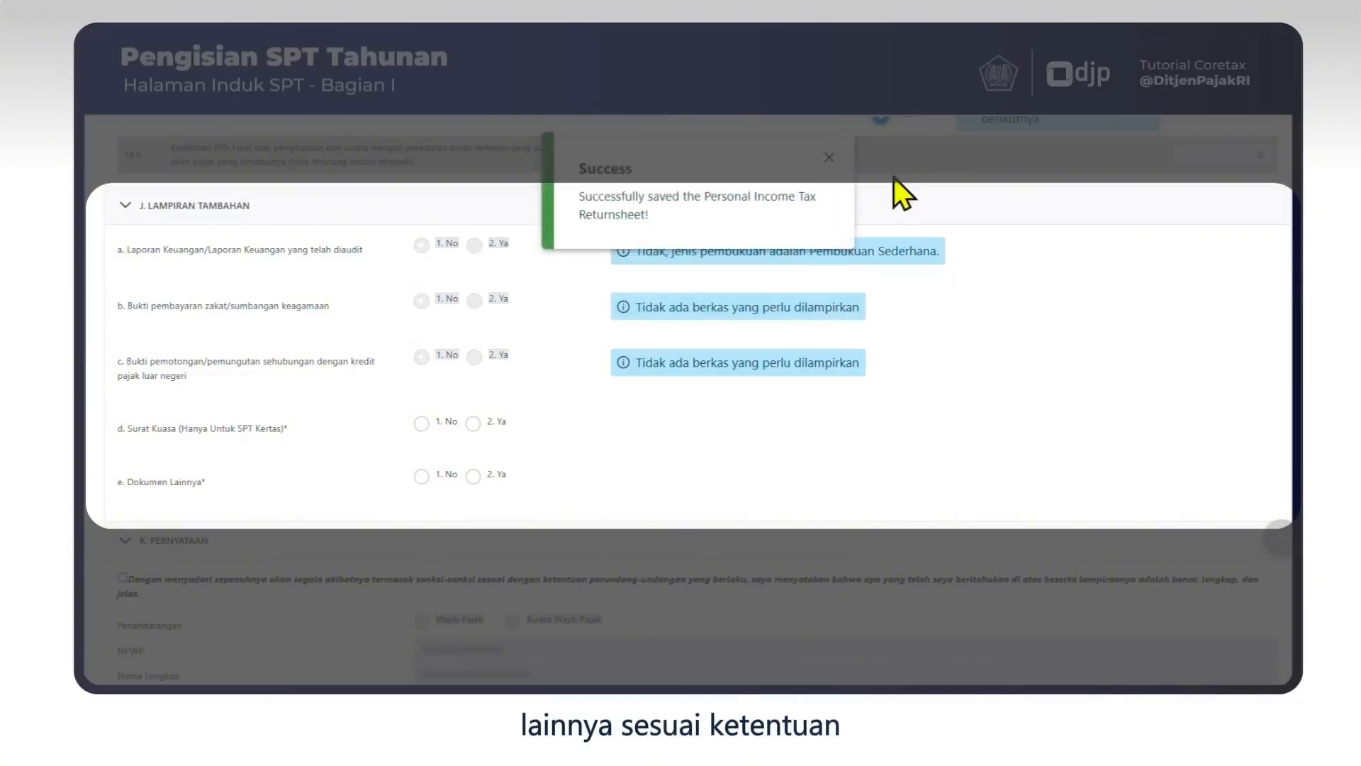
Close the Success notice and set Surat Kuasa (d) and Dokumen Lainnya (e) to 1. No.
{"action": "left_click", "coordinate": [827, 159]}
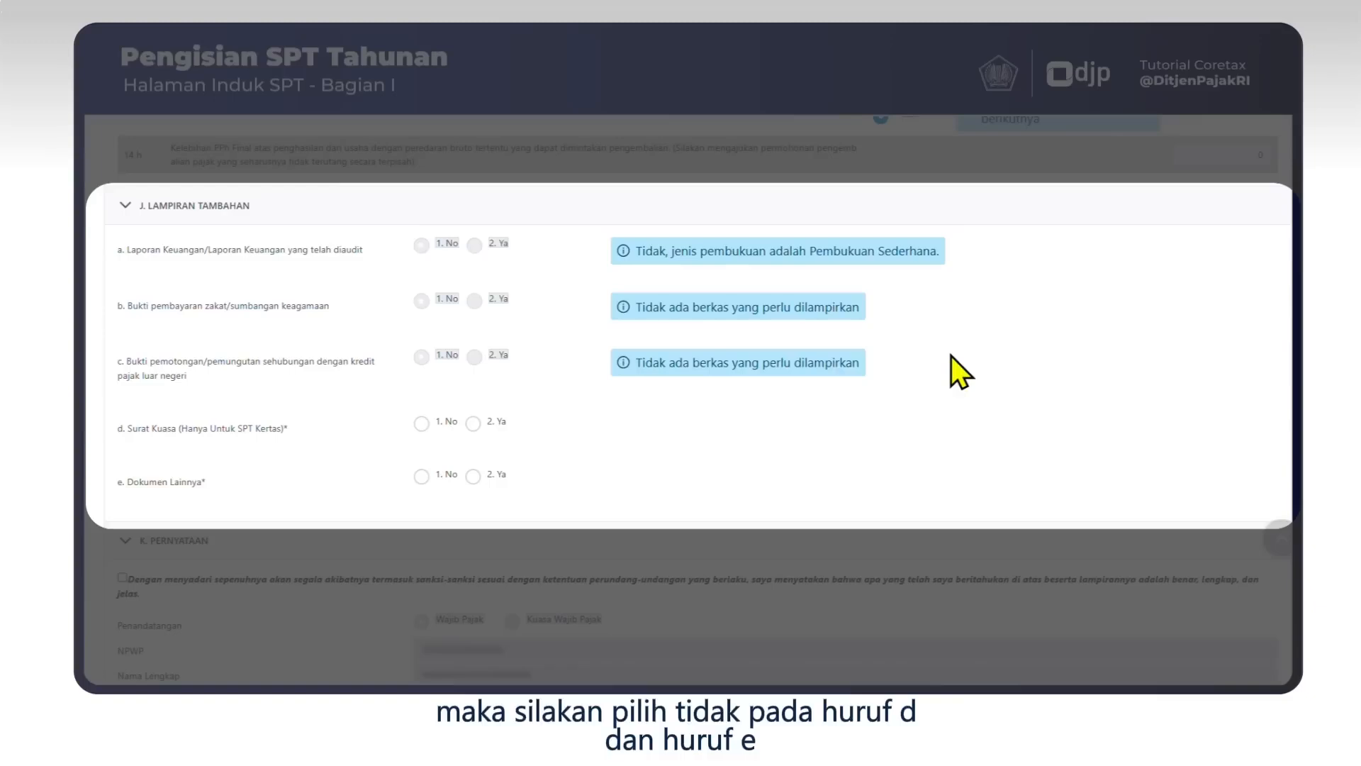
{"action": "left_click", "coordinate": [422, 423]}
{"action": "left_click", "coordinate": [421, 475]}
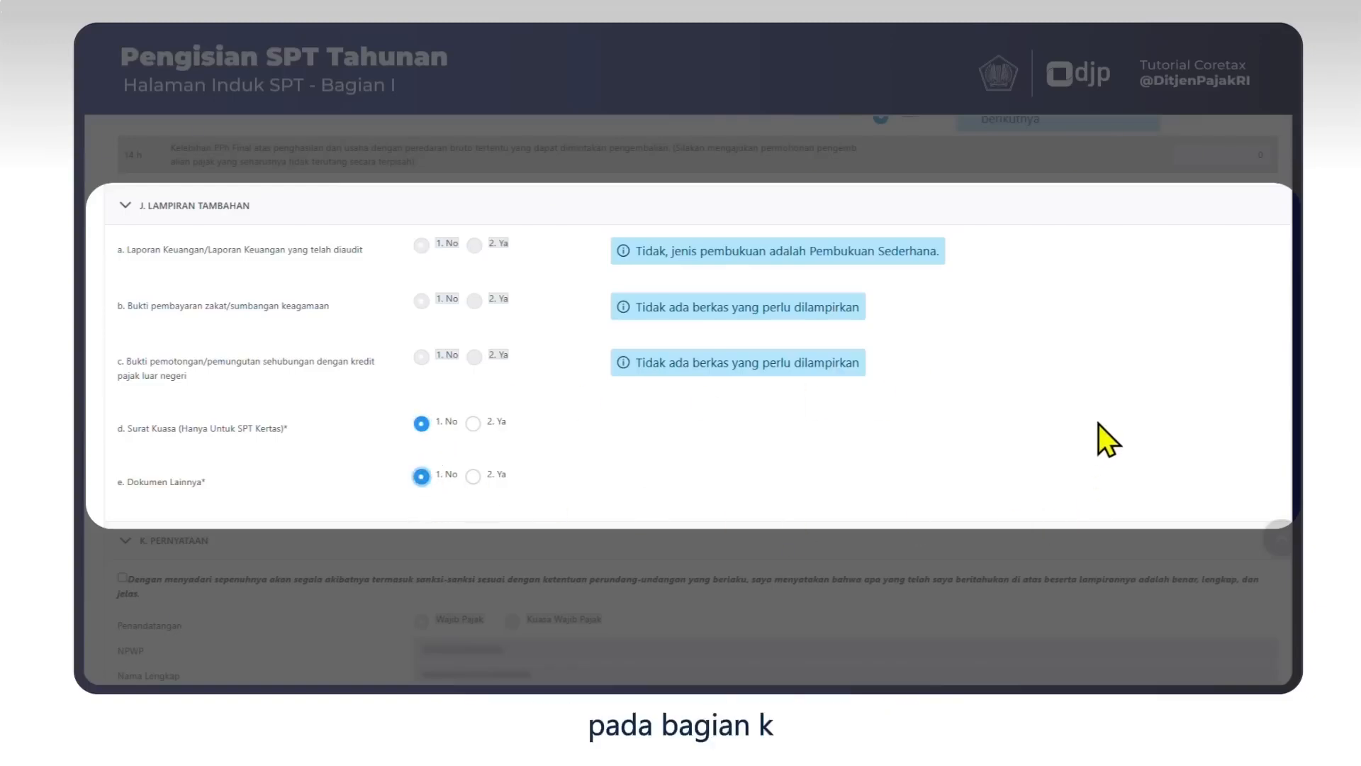
{"action": "scroll", "coordinate": [1095, 391], "scroll_direction": "down", "scroll_amount": 3}
{"action": "scroll", "coordinate": [1096, 409], "scroll_direction": "down", "scroll_amount": 1}
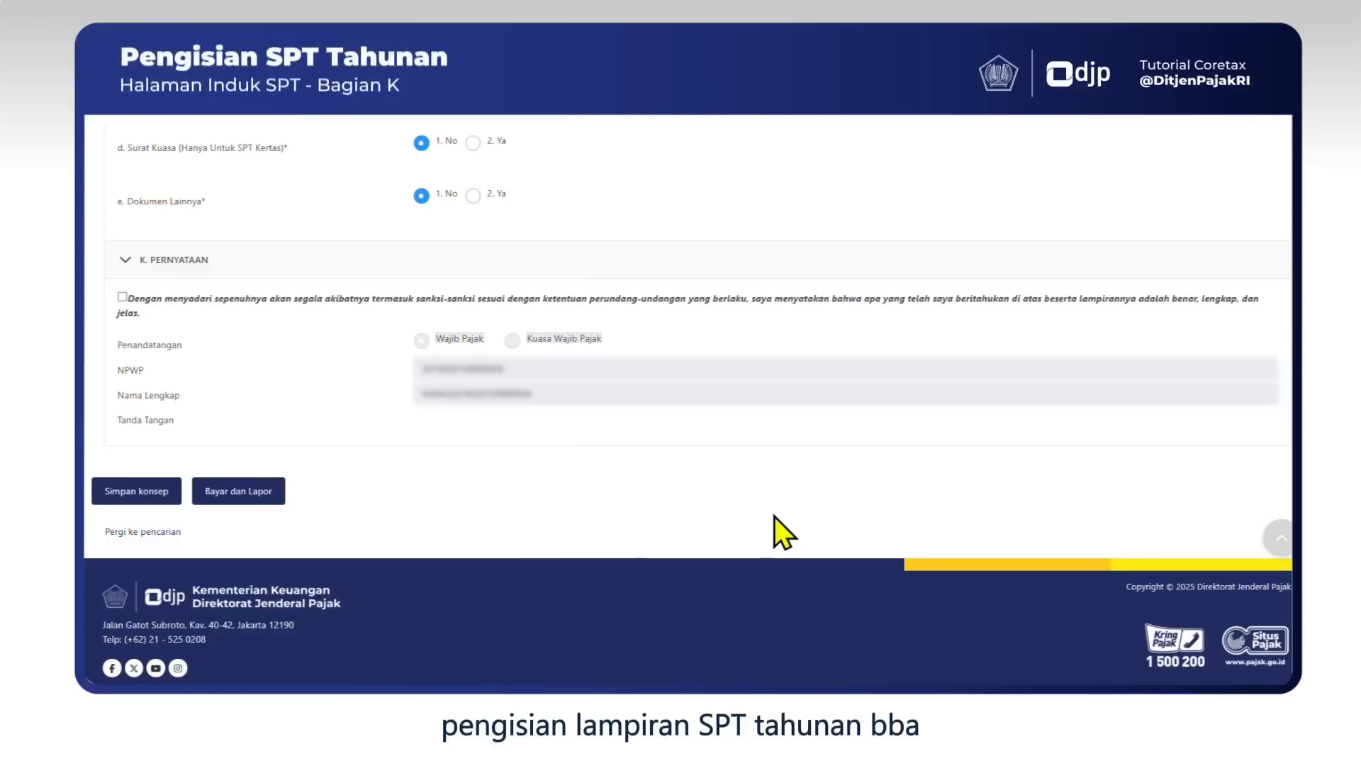
{"action": "scroll", "coordinate": [774, 516], "scroll_direction": "up", "scroll_amount": 20}
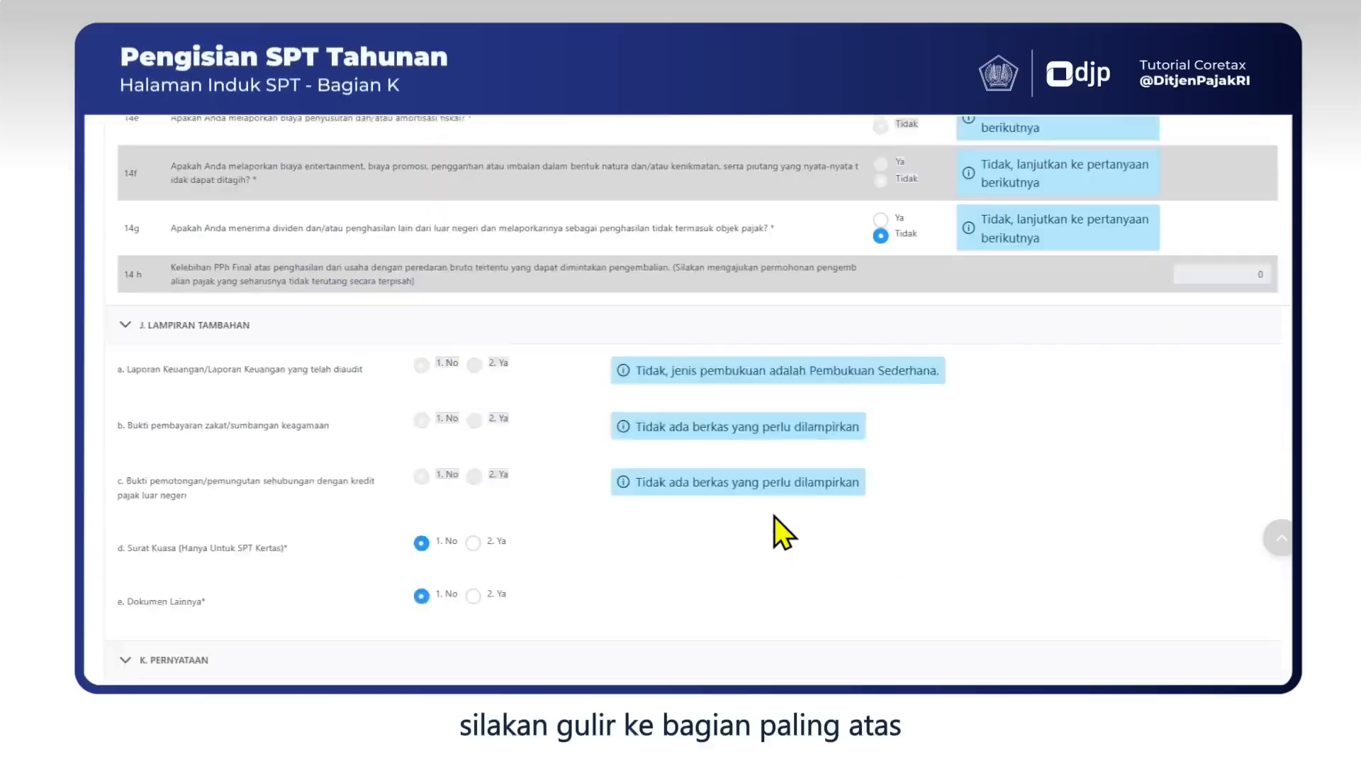
{"action": "scroll", "coordinate": [694, 479], "scroll_direction": "up", "scroll_amount": 6}
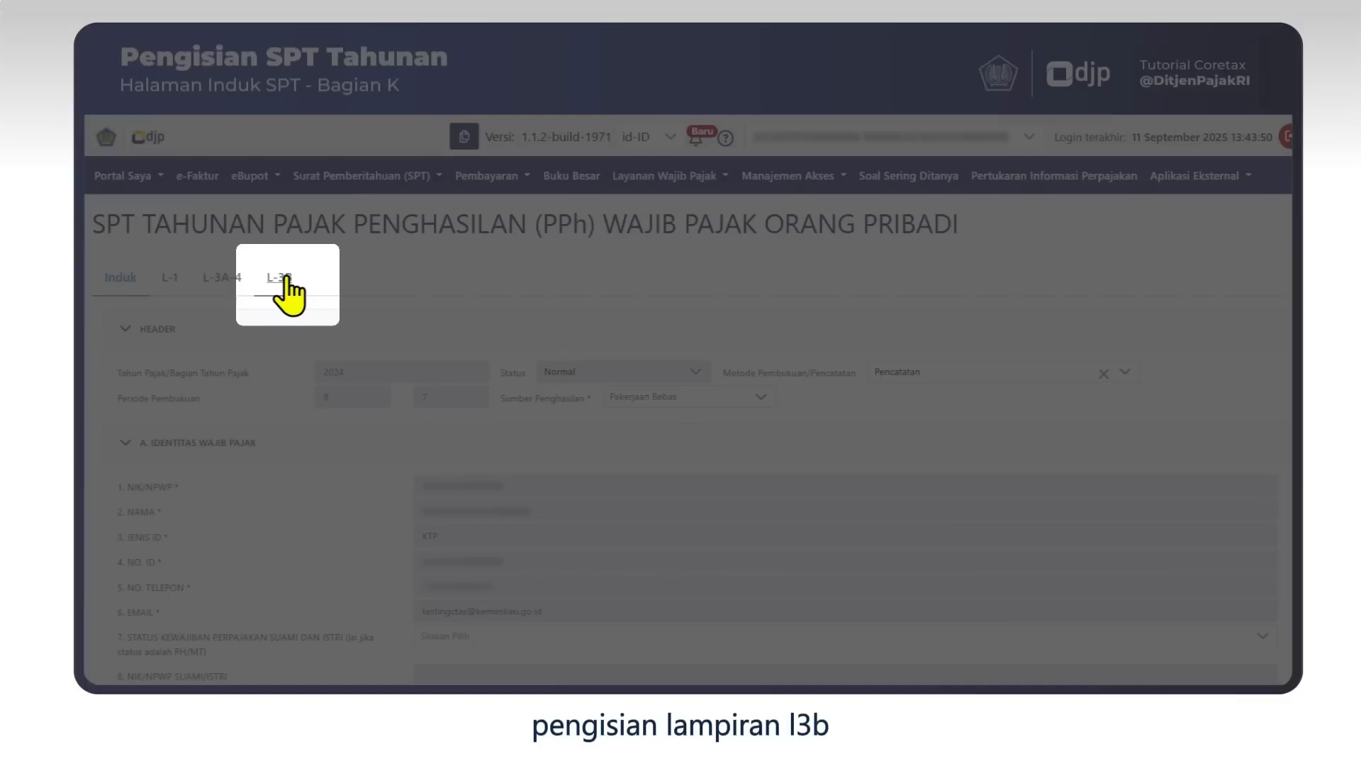
Open Lampiran L-3B and scroll through sections A and B to the section C revenue recap.
{"action": "left_click", "coordinate": [280, 278]}
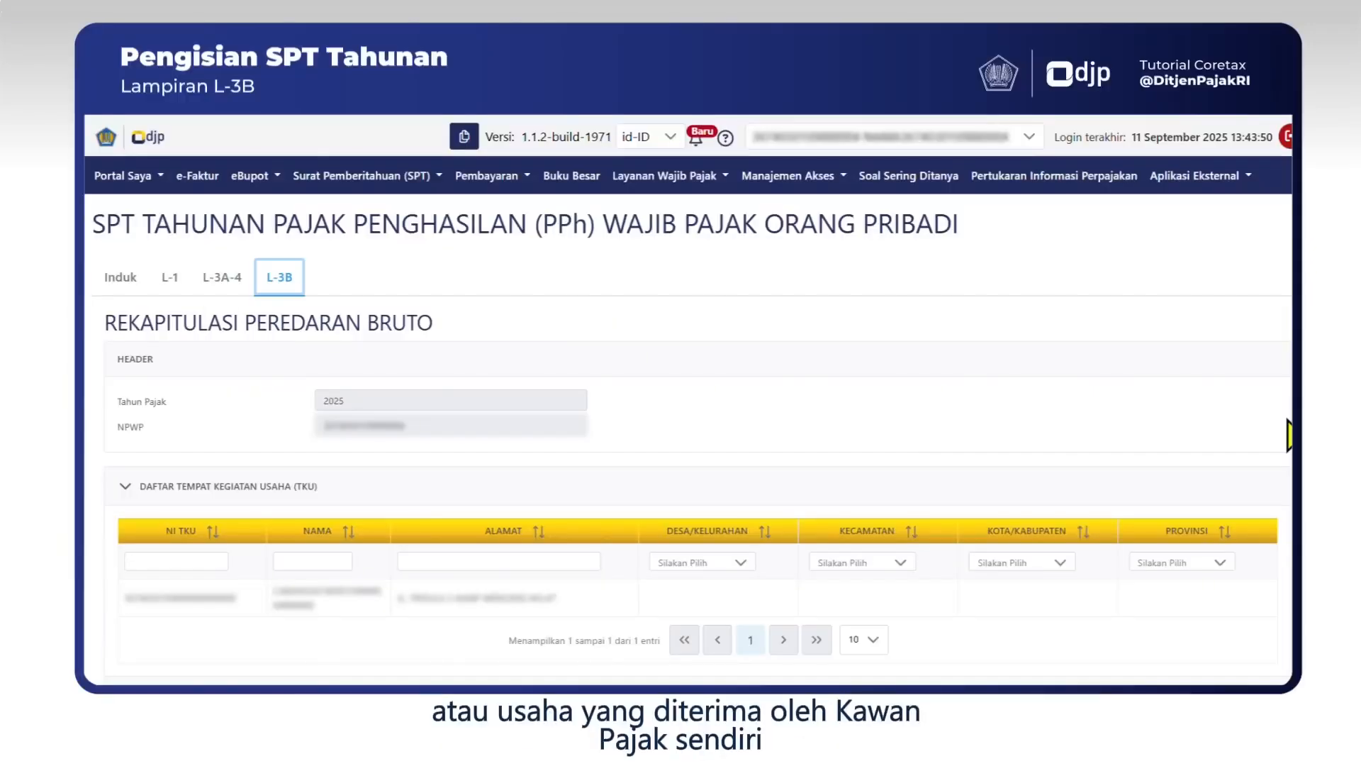
{"action": "scroll", "coordinate": [1289, 434], "scroll_direction": "down", "scroll_amount": 2}
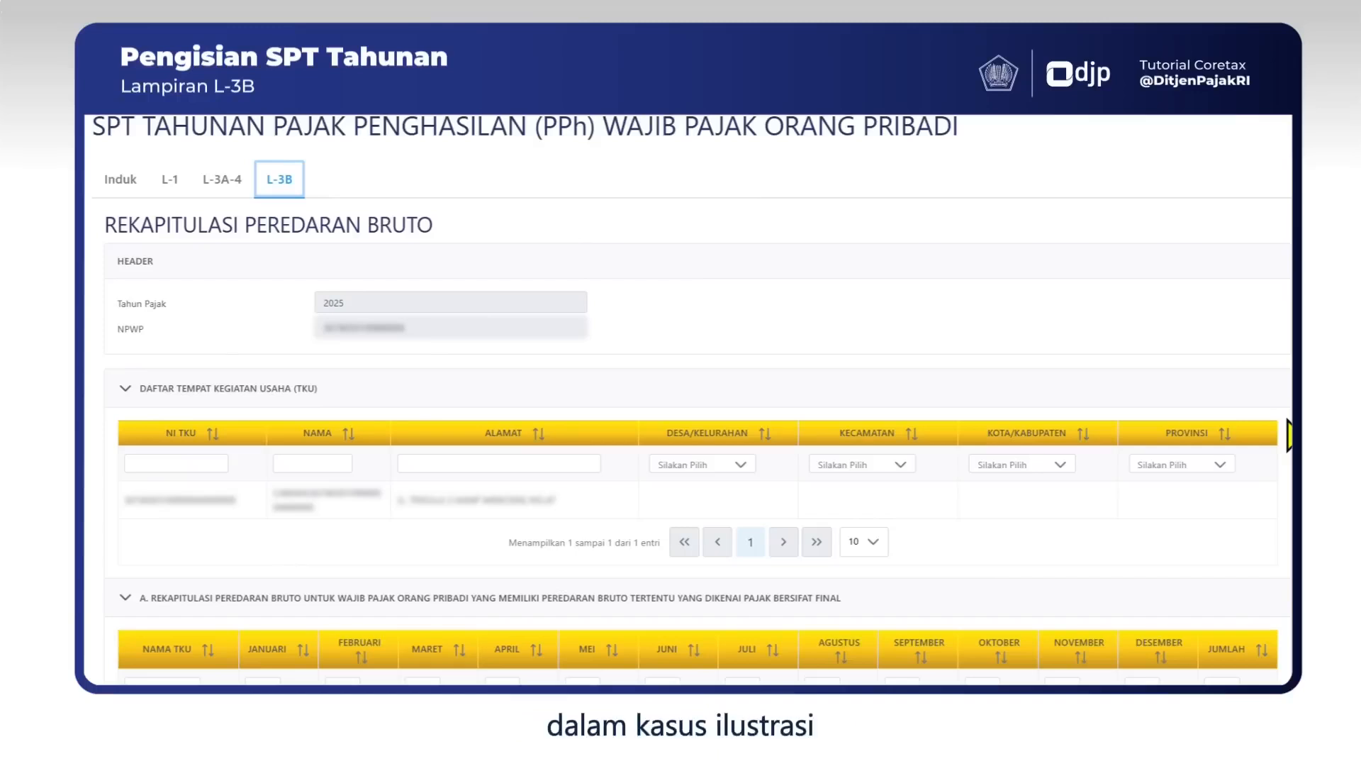
{"action": "scroll", "coordinate": [1289, 434], "scroll_direction": "down", "scroll_amount": 7}
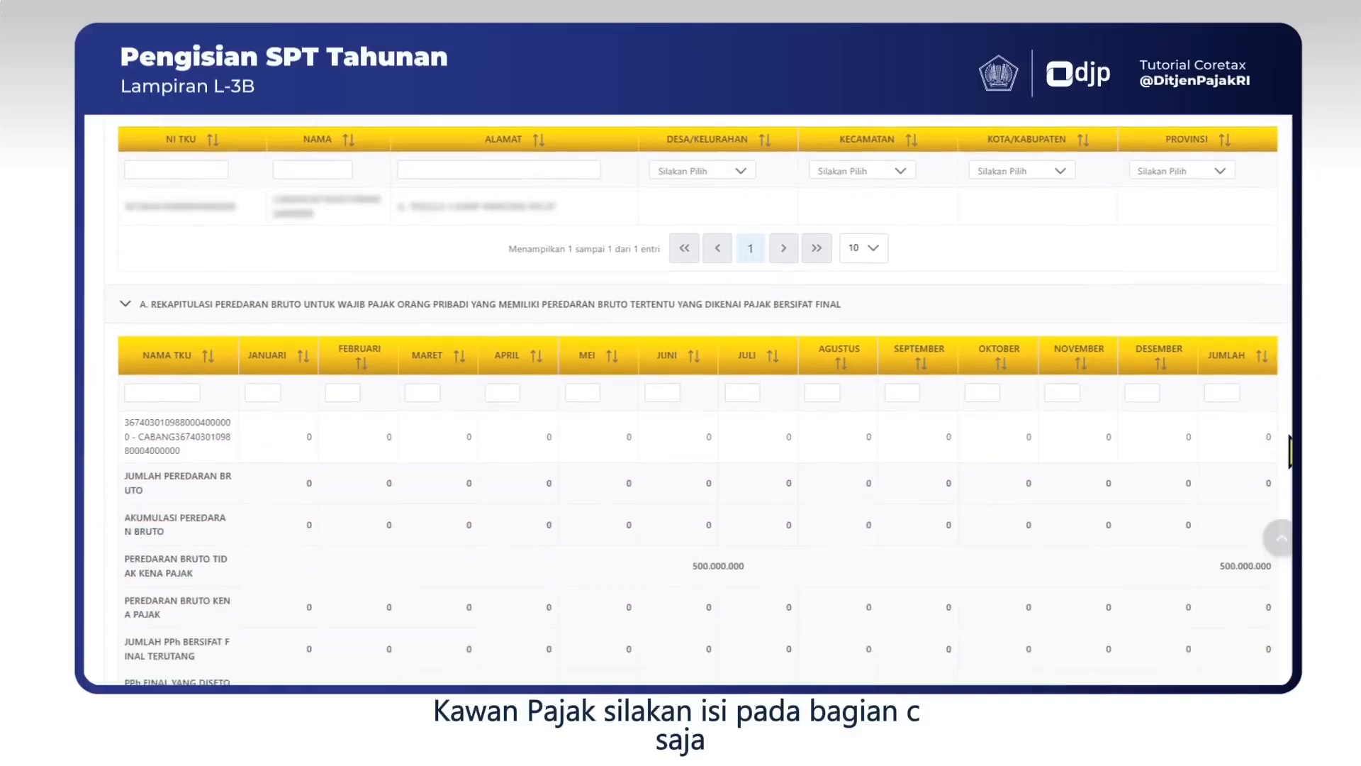
{"action": "scroll", "coordinate": [1290, 451], "scroll_direction": "down", "scroll_amount": 7}
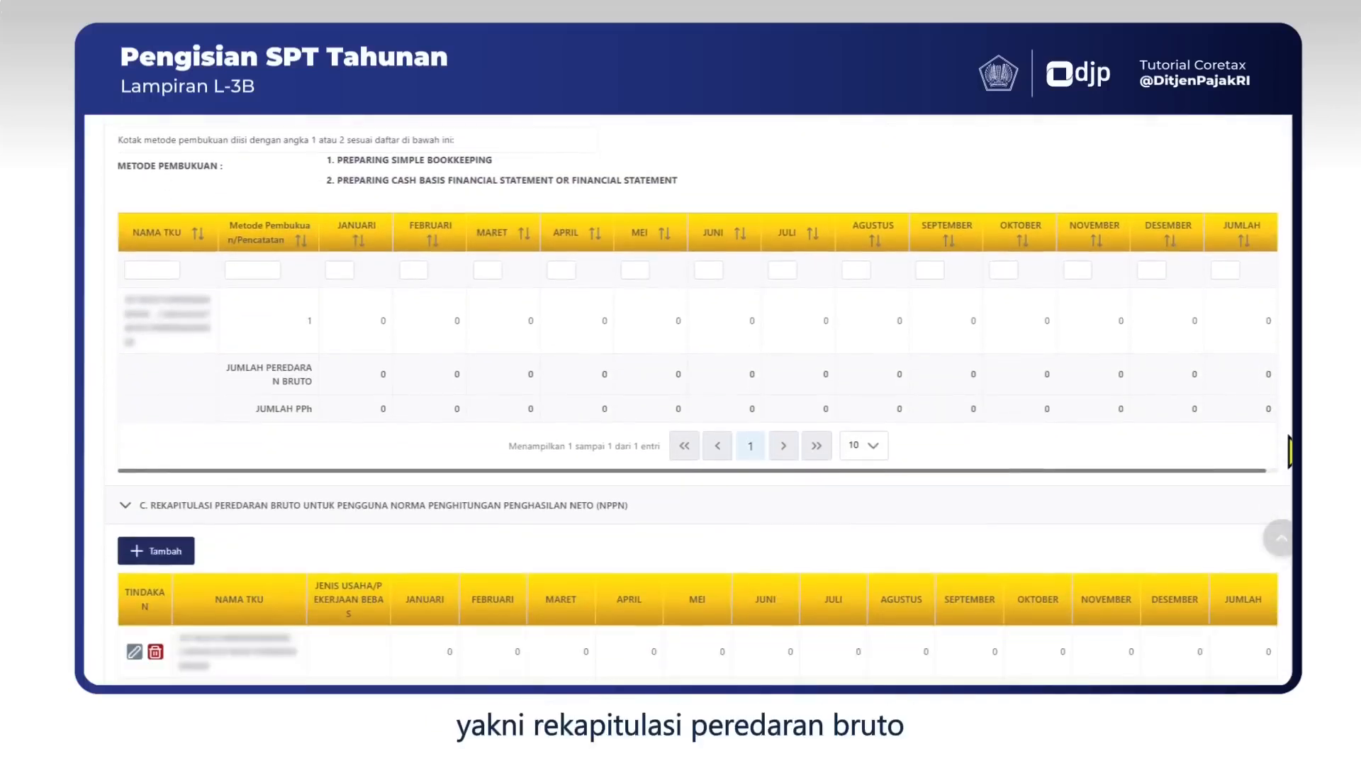
{"action": "scroll", "coordinate": [1289, 451], "scroll_direction": "down", "scroll_amount": 3}
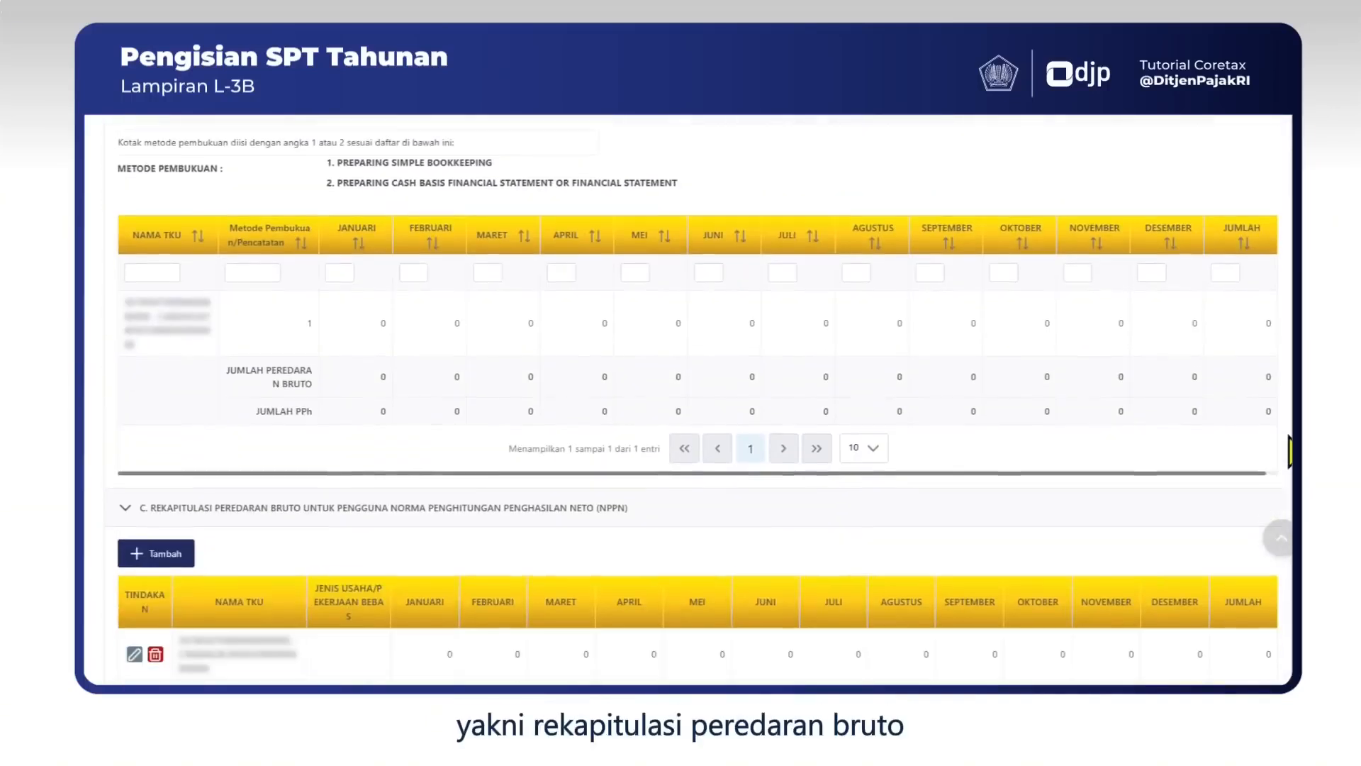
{"action": "scroll", "coordinate": [1290, 451], "scroll_direction": "down", "scroll_amount": 3}
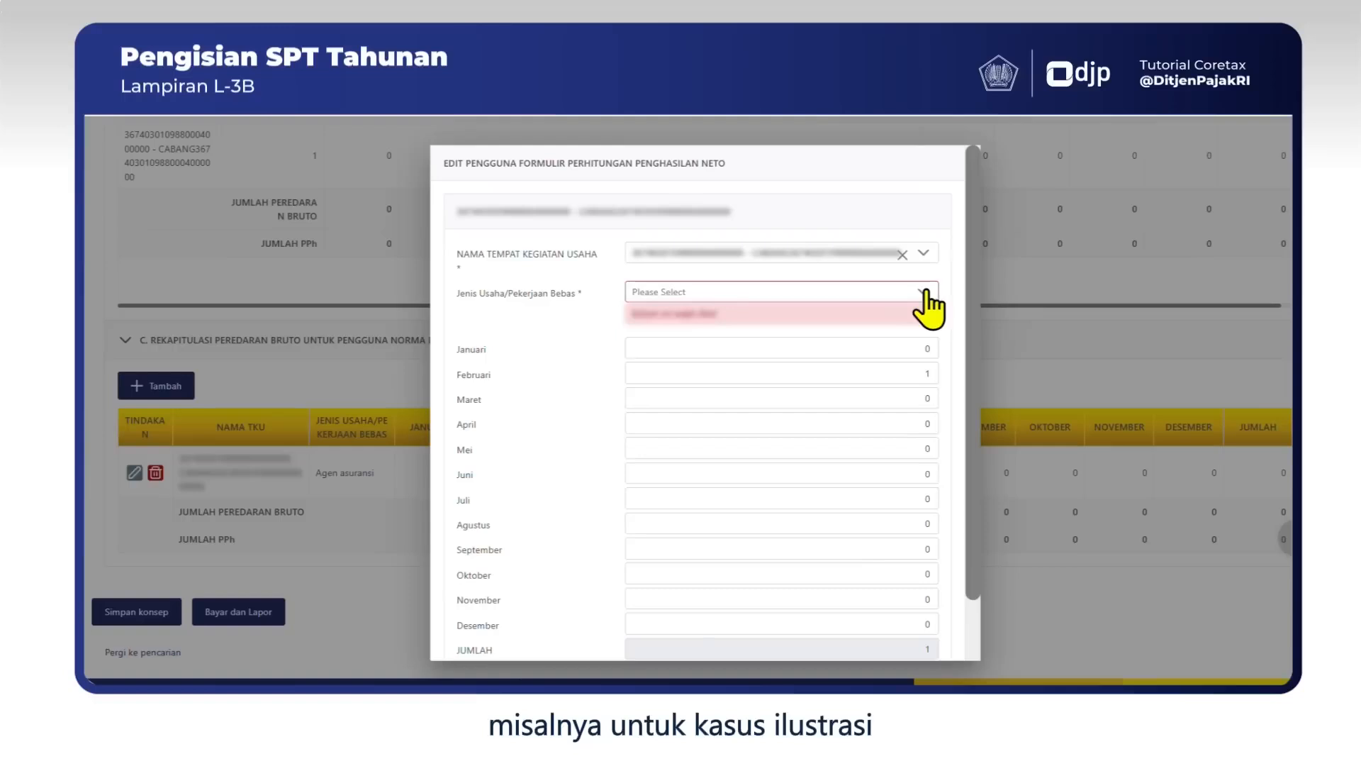
Save the row as Agen asuransi with monthly turnover (Januari 35.000.000, Februari 30.000.000) totalling 400.000.000.
{"action": "type", "text": "agen"}
{"action": "left_click", "coordinate": [709, 395]}
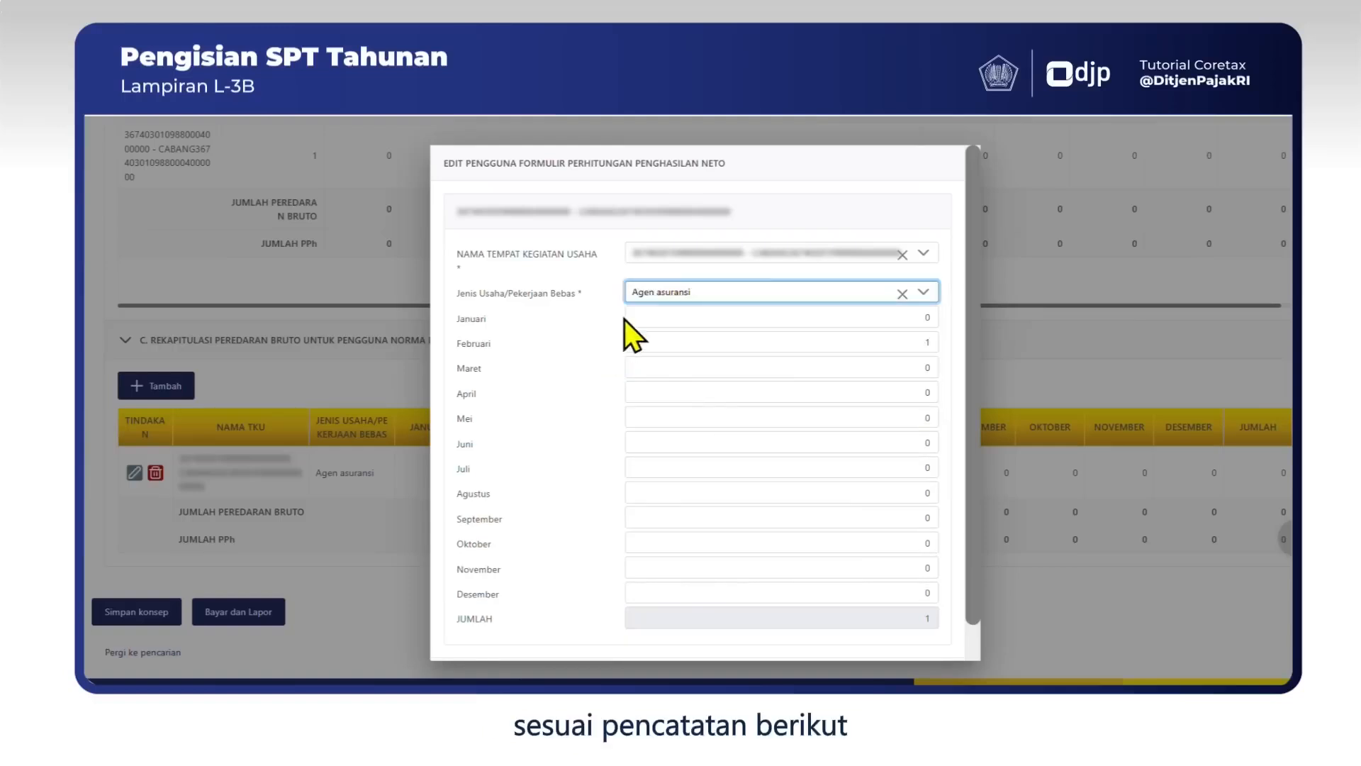
{"action": "left_click", "coordinate": [760, 326]}
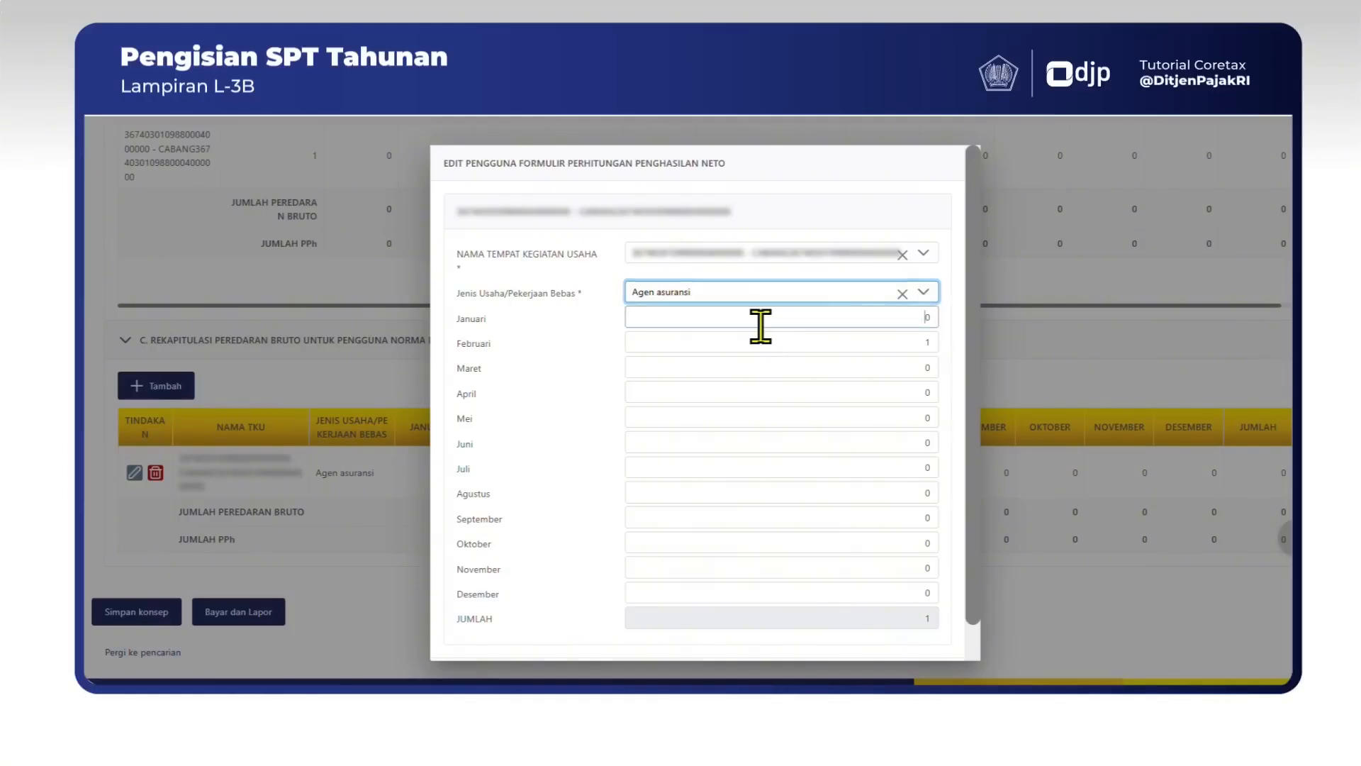
{"action": "key", "text": "BackSpace"}
{"action": "type", "text": "35000000"}
{"action": "key", "text": "Tab"}
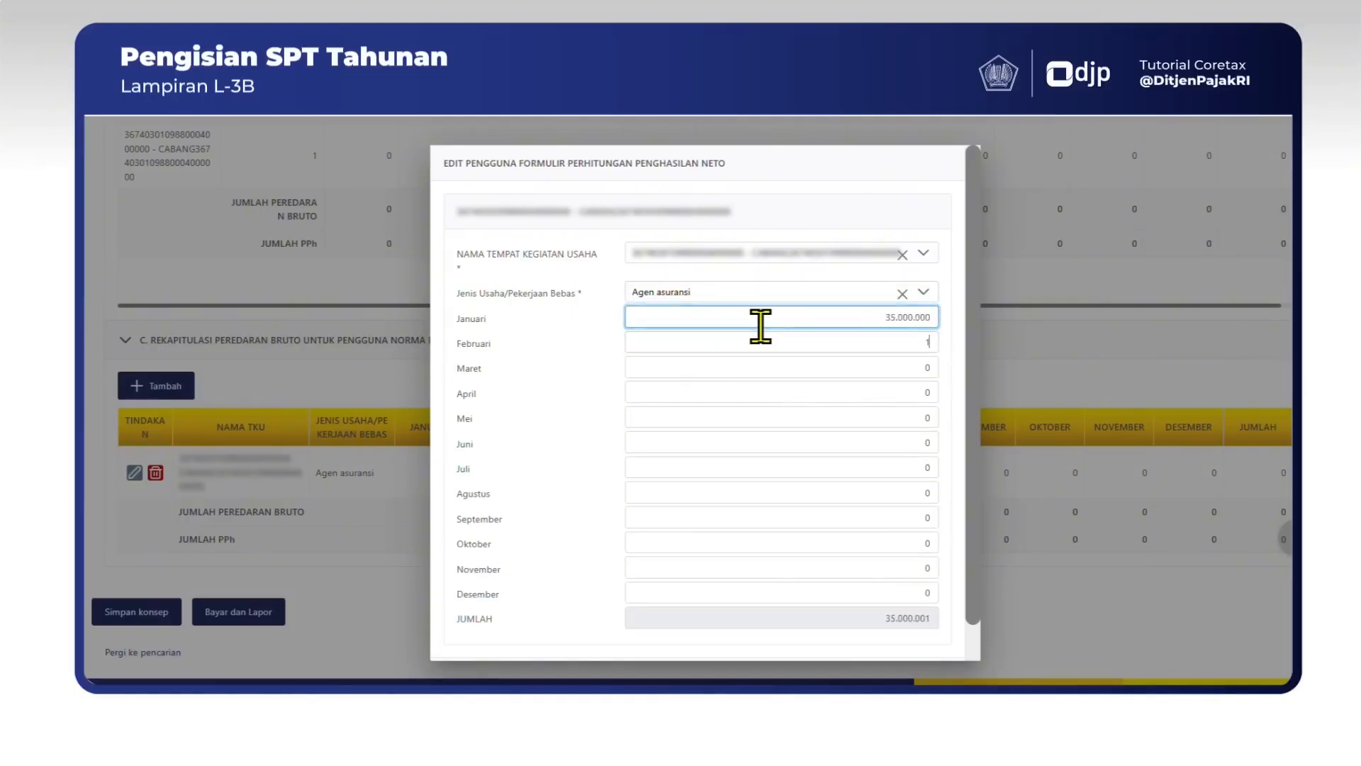
{"action": "key", "text": "BackSpace"}
{"action": "type", "text": "30000000"}
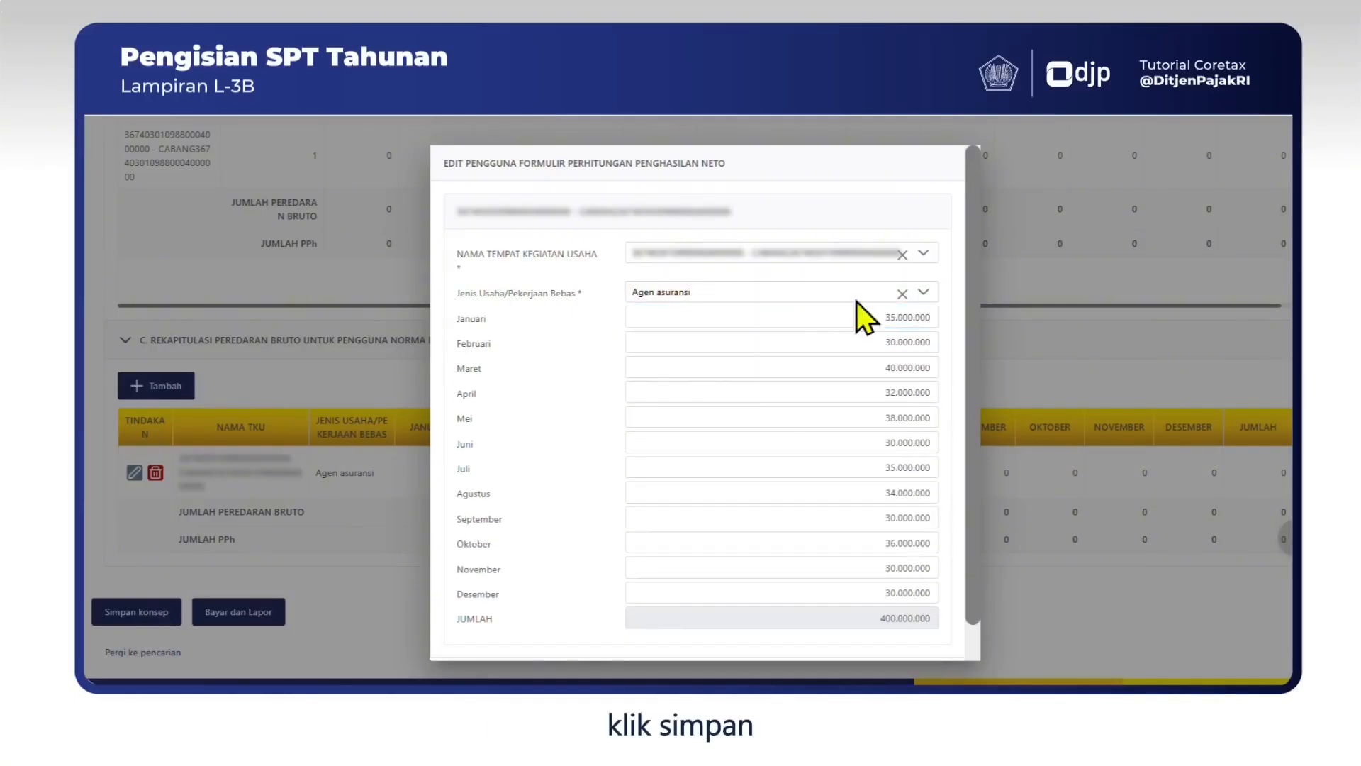
{"action": "scroll", "coordinate": [856, 301], "scroll_direction": "down", "scroll_amount": 1}
{"action": "left_click", "coordinate": [915, 639]}
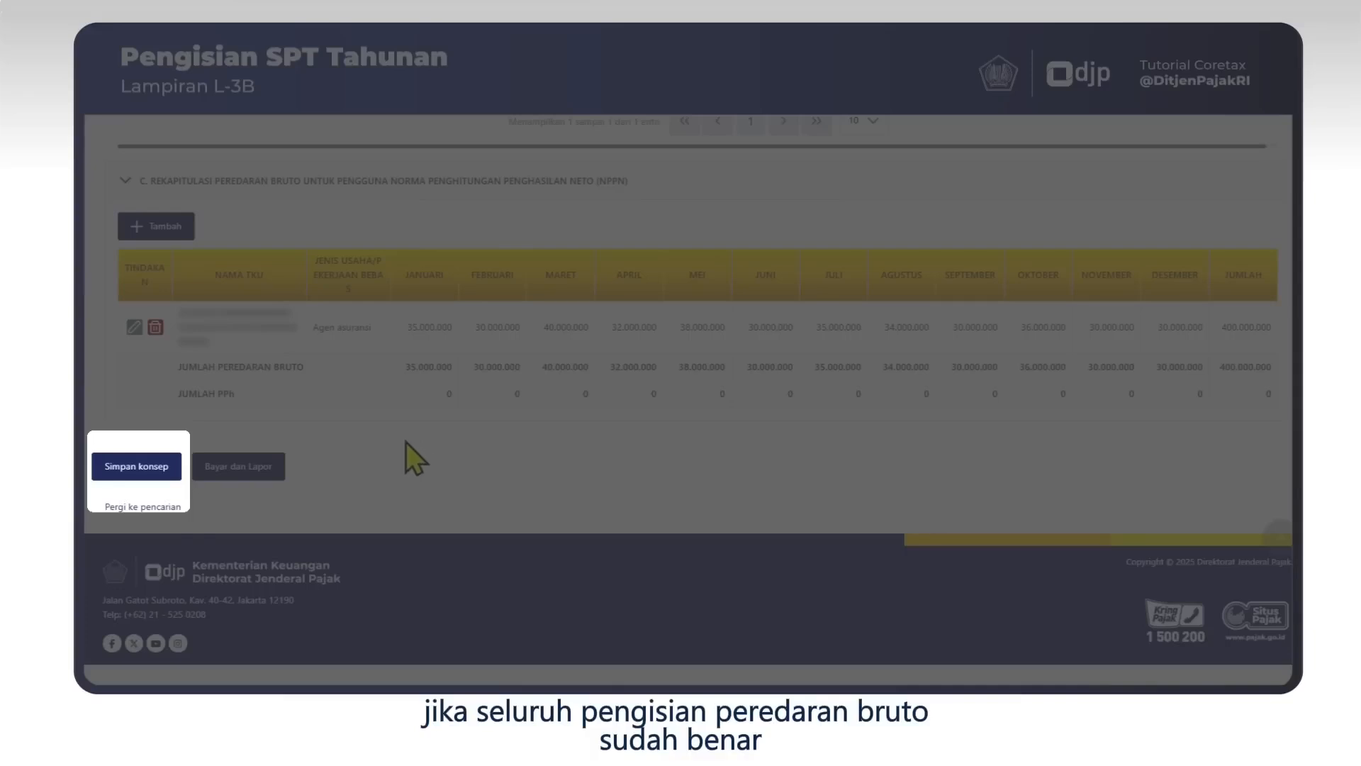
Save the return as a draft with the L-3B turnover entries.
{"action": "left_click", "coordinate": [136, 467]}
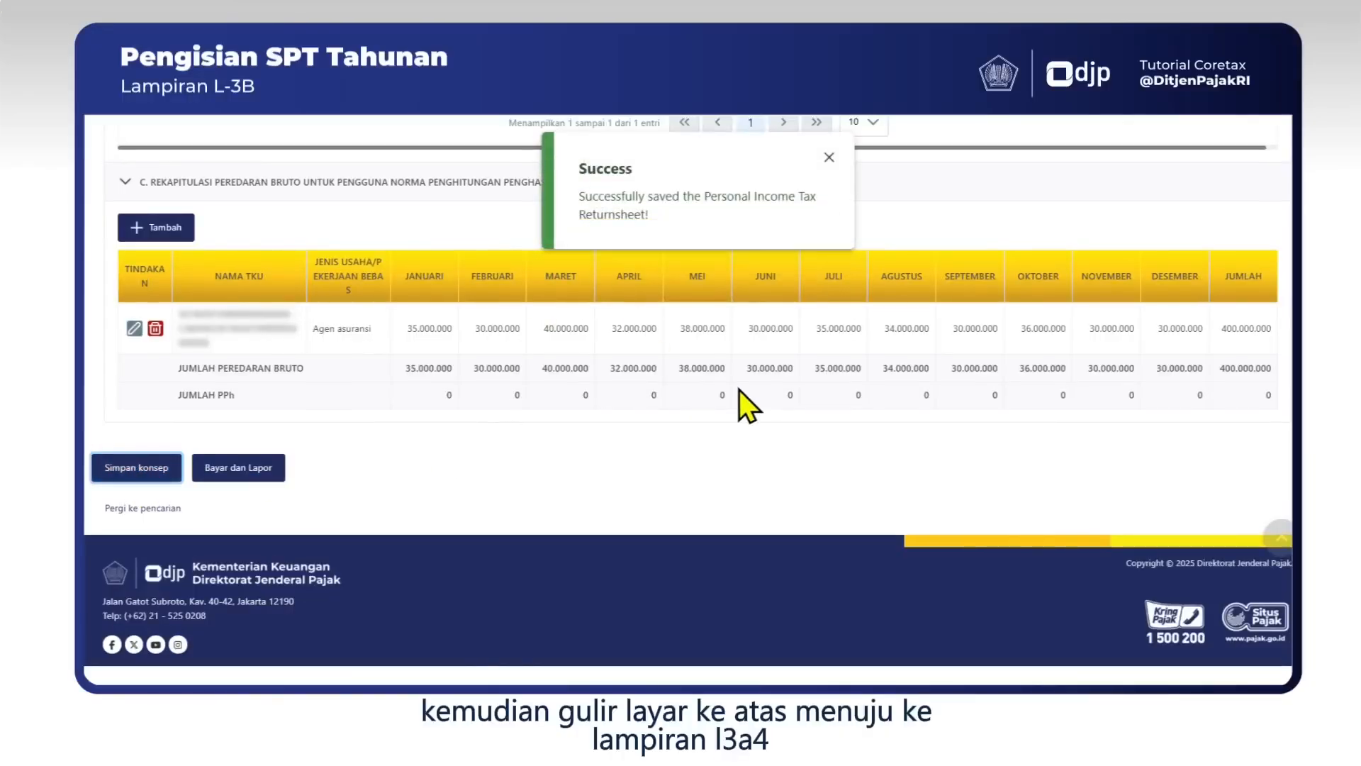
{"action": "scroll", "coordinate": [738, 389], "scroll_direction": "up", "scroll_amount": 20}
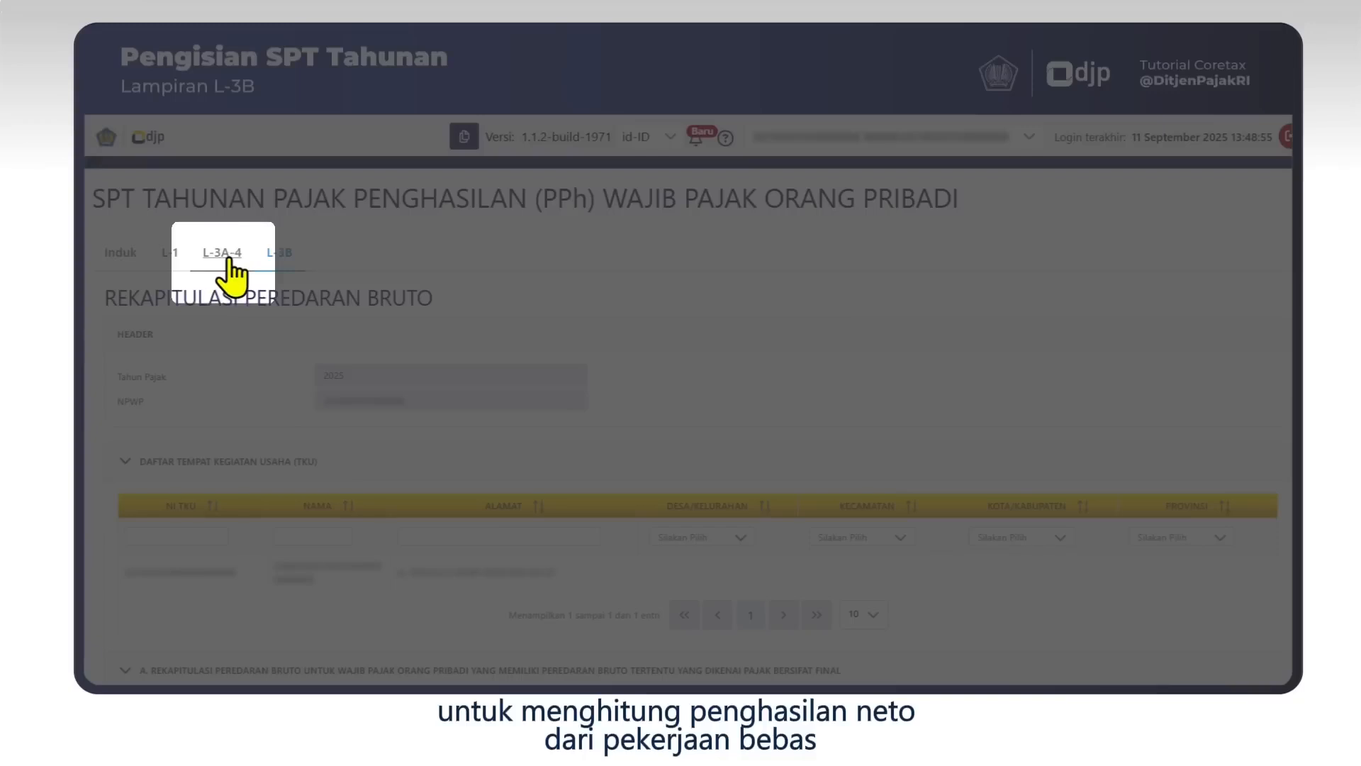
Open Lampiran L-3A-4 and scroll down to the Agen asuransi row in section A.
{"action": "left_click", "coordinate": [222, 252]}
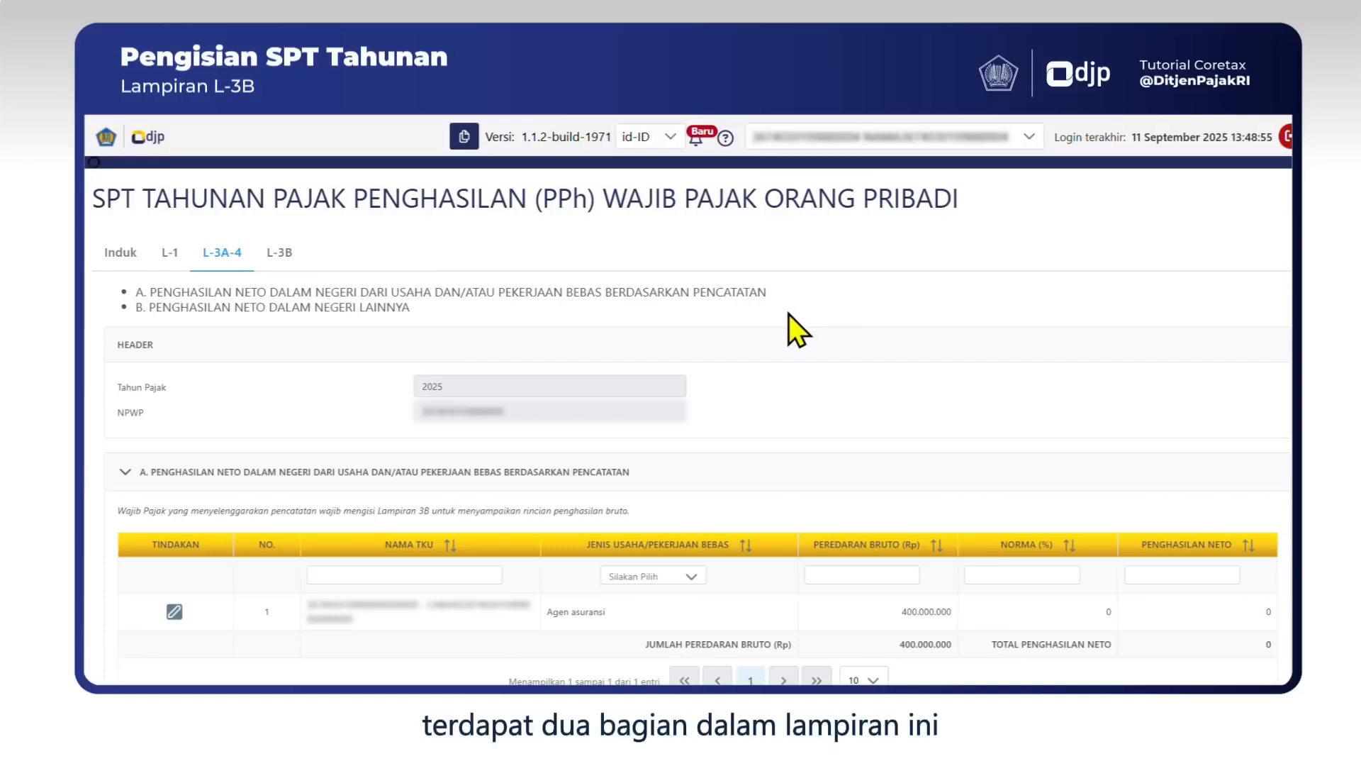
{"action": "scroll", "coordinate": [788, 314], "scroll_direction": "down", "scroll_amount": 3}
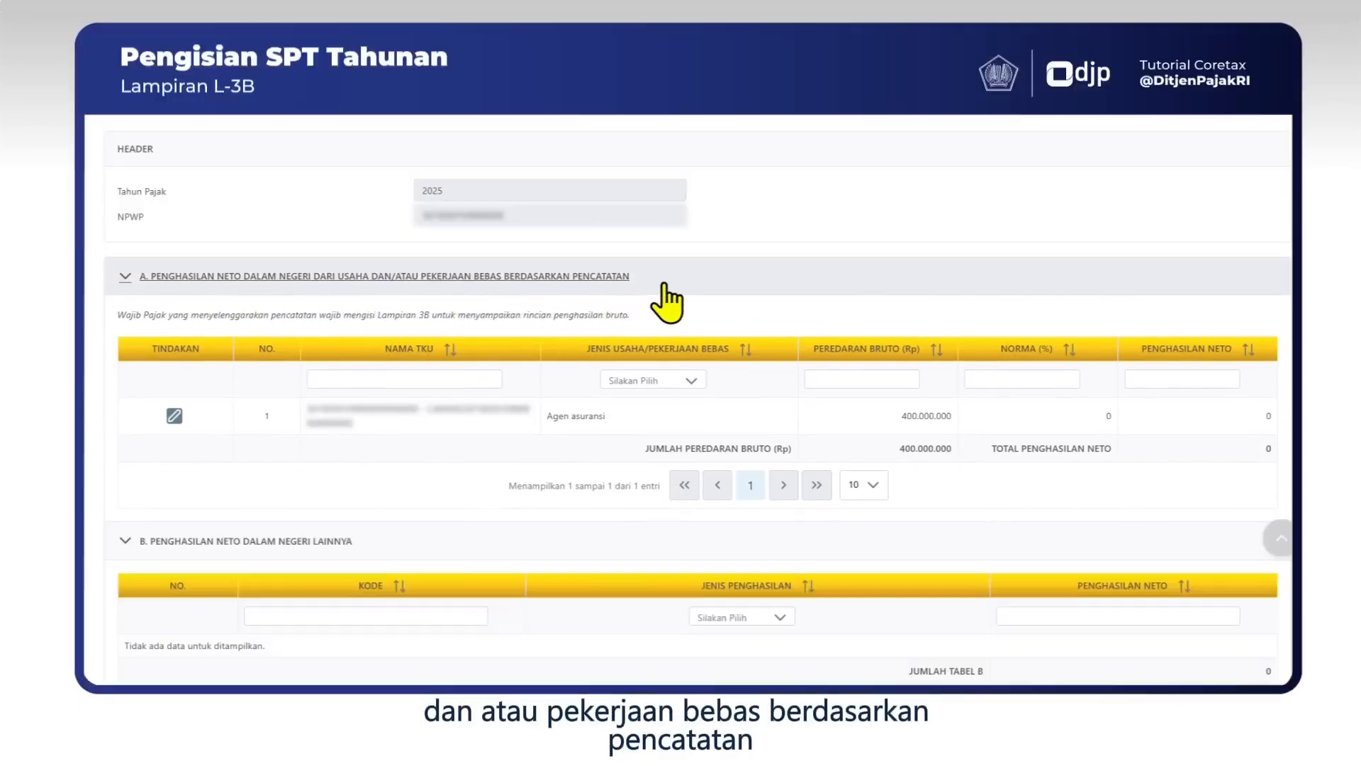
{"action": "scroll", "coordinate": [517, 334], "scroll_direction": "down", "scroll_amount": 2}
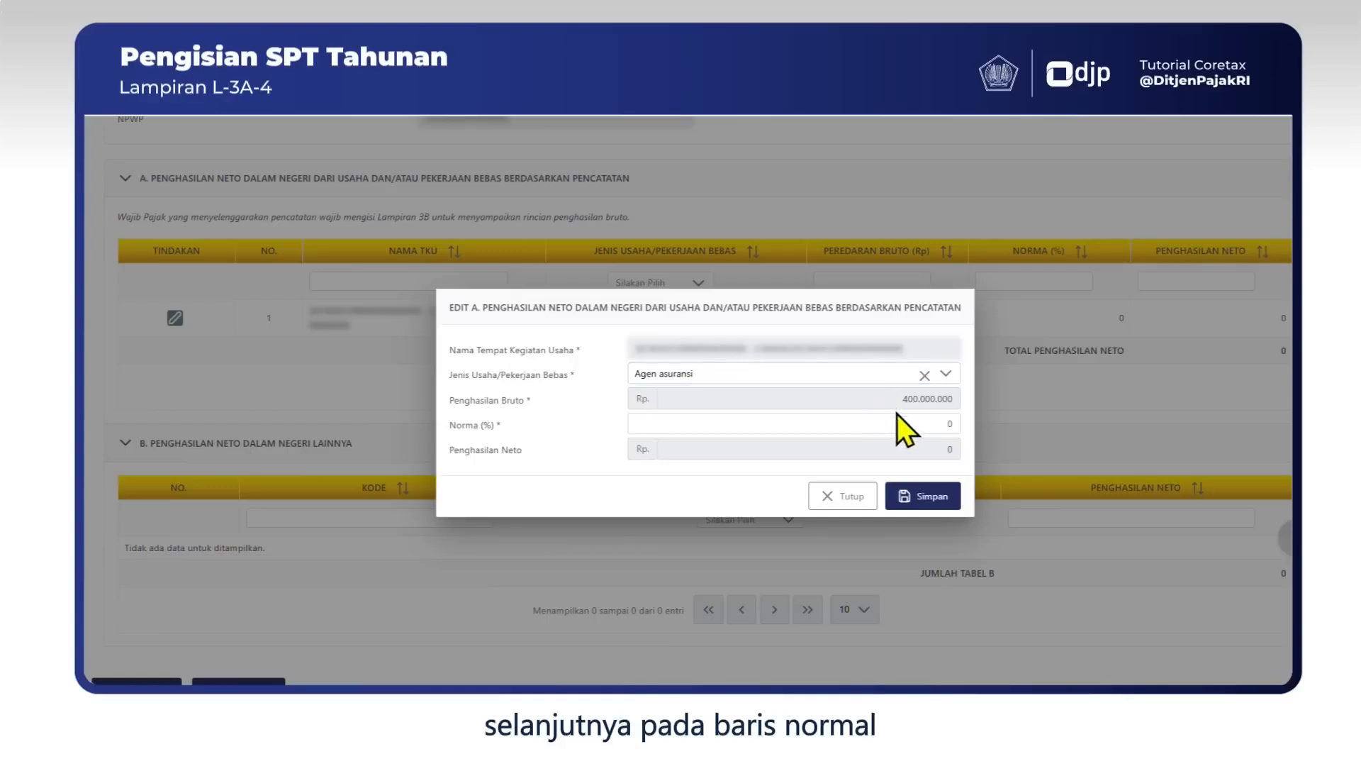
Enter a 50% norma for Agen asuransi and save it, giving 200.000.000 net income.
{"action": "left_click", "coordinate": [930, 423]}
{"action": "type", "text": "50"}
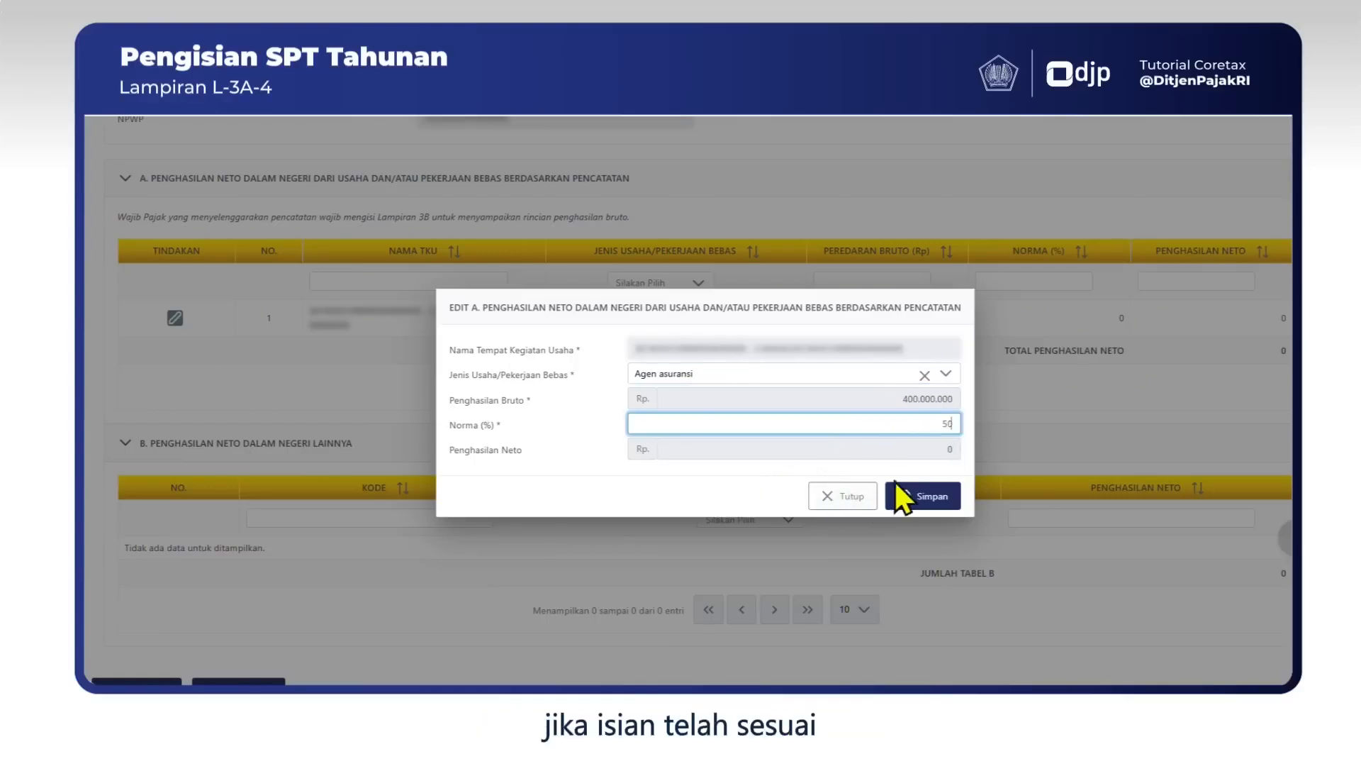
{"action": "left_click", "coordinate": [935, 496]}
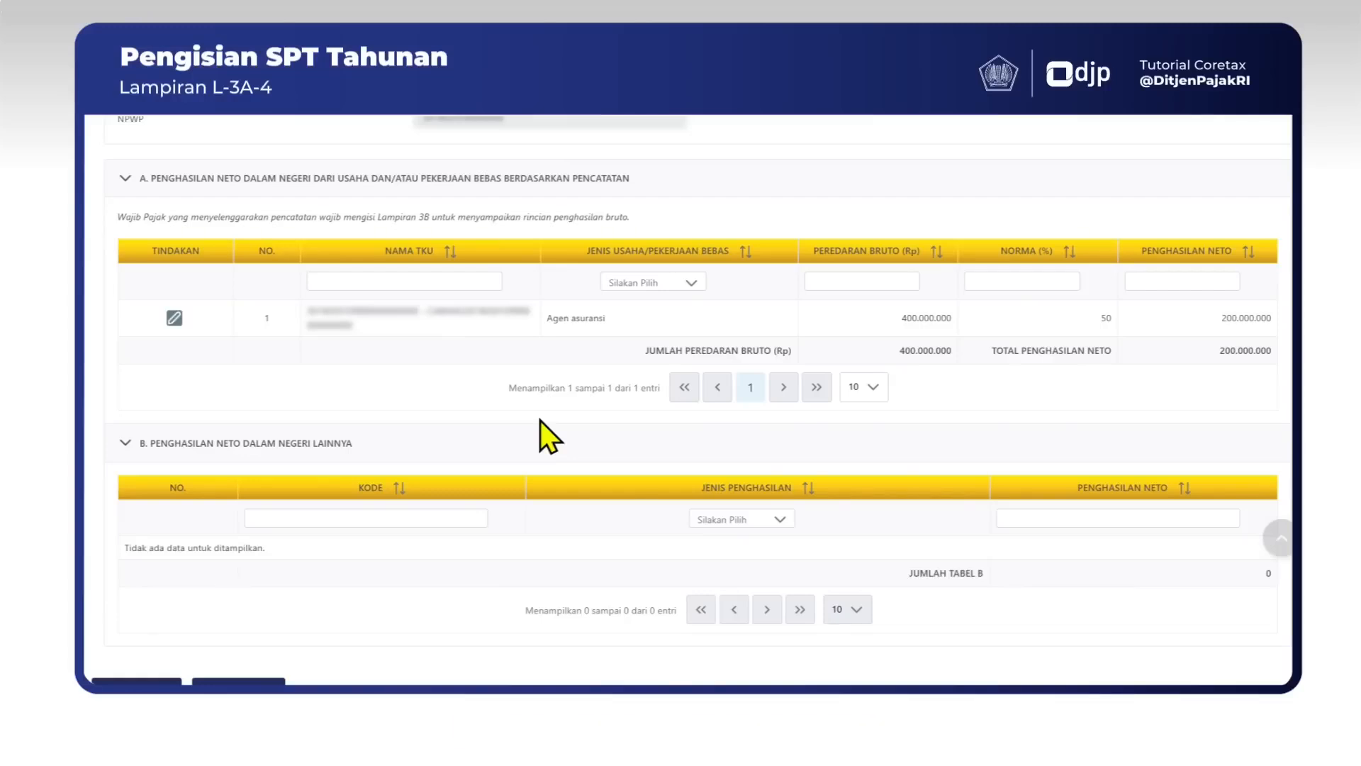
Save the return as a draft, then go back to the top of L-3A-4.
{"action": "scroll", "coordinate": [540, 420], "scroll_direction": "down", "scroll_amount": 5}
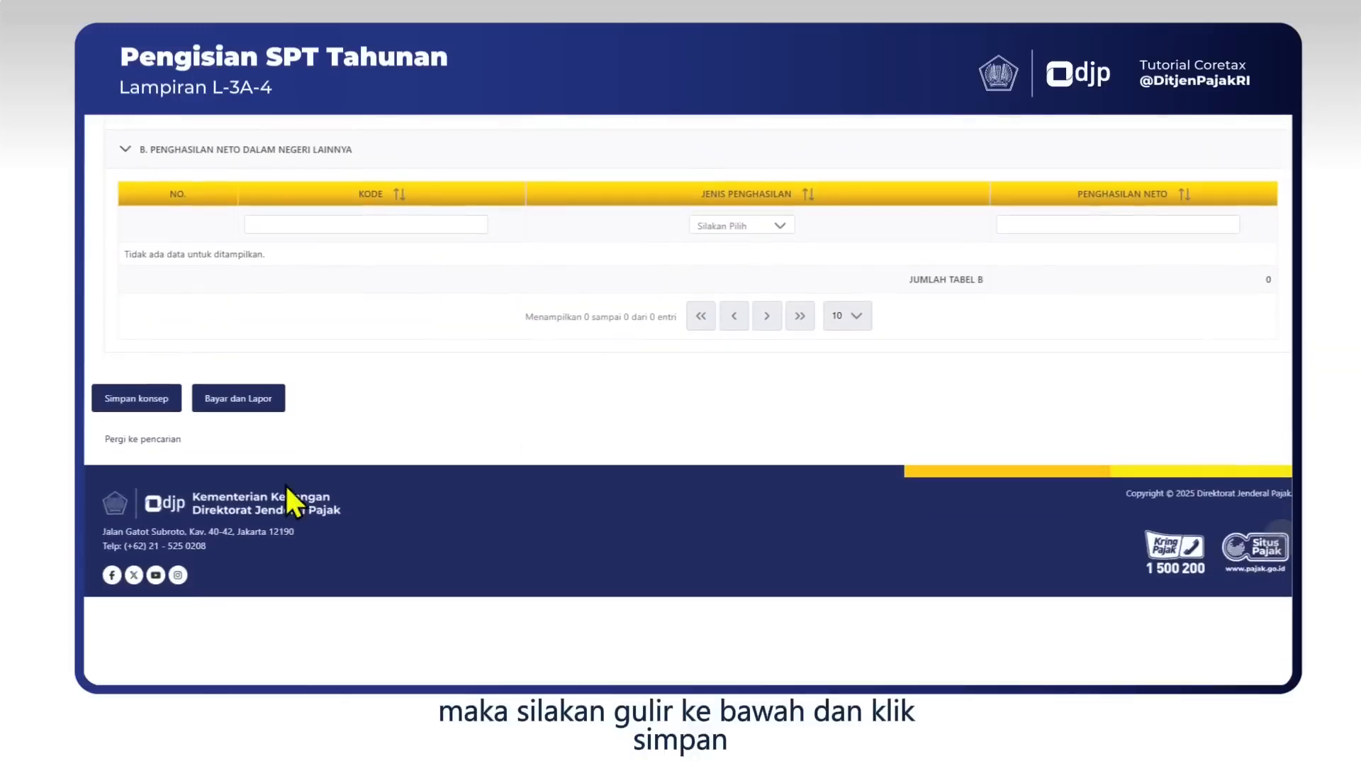
{"action": "left_click", "coordinate": [139, 397]}
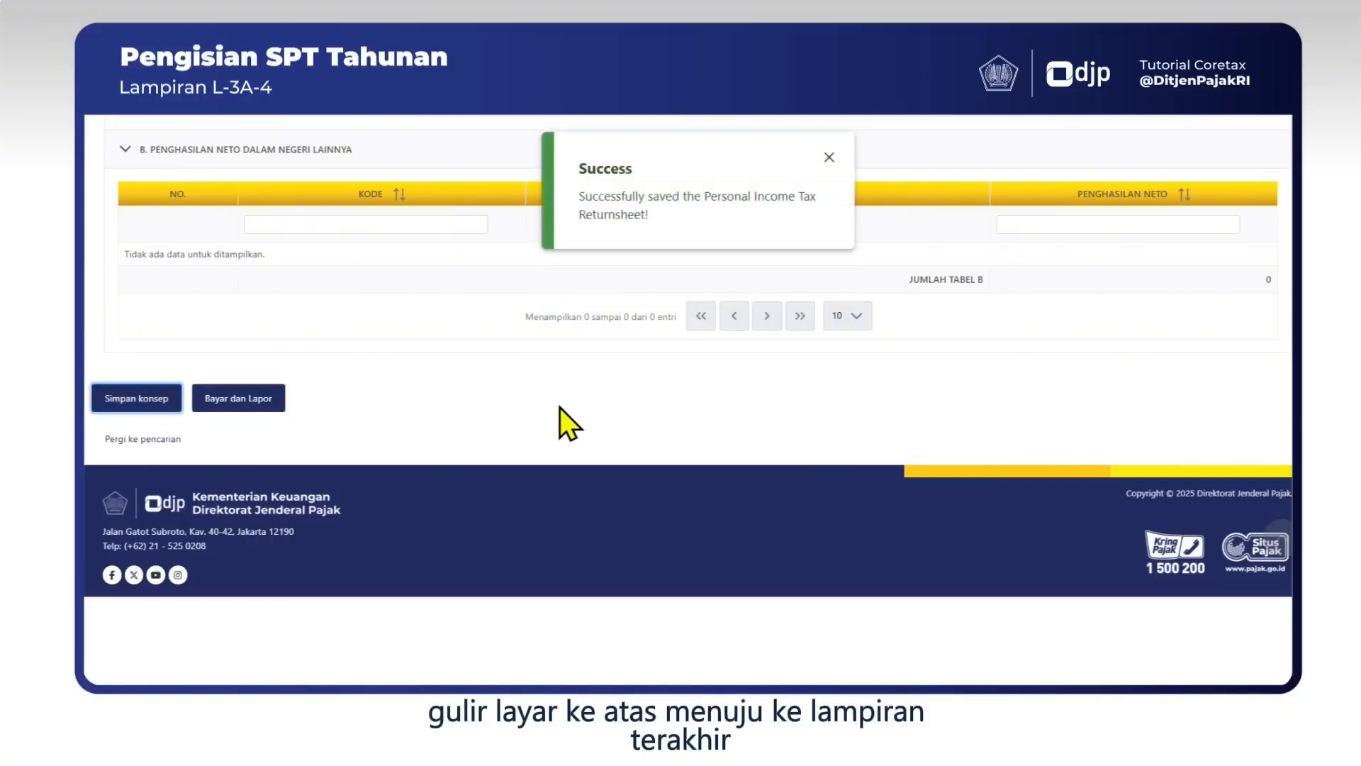
{"action": "scroll", "coordinate": [559, 407], "scroll_direction": "up", "scroll_amount": 10}
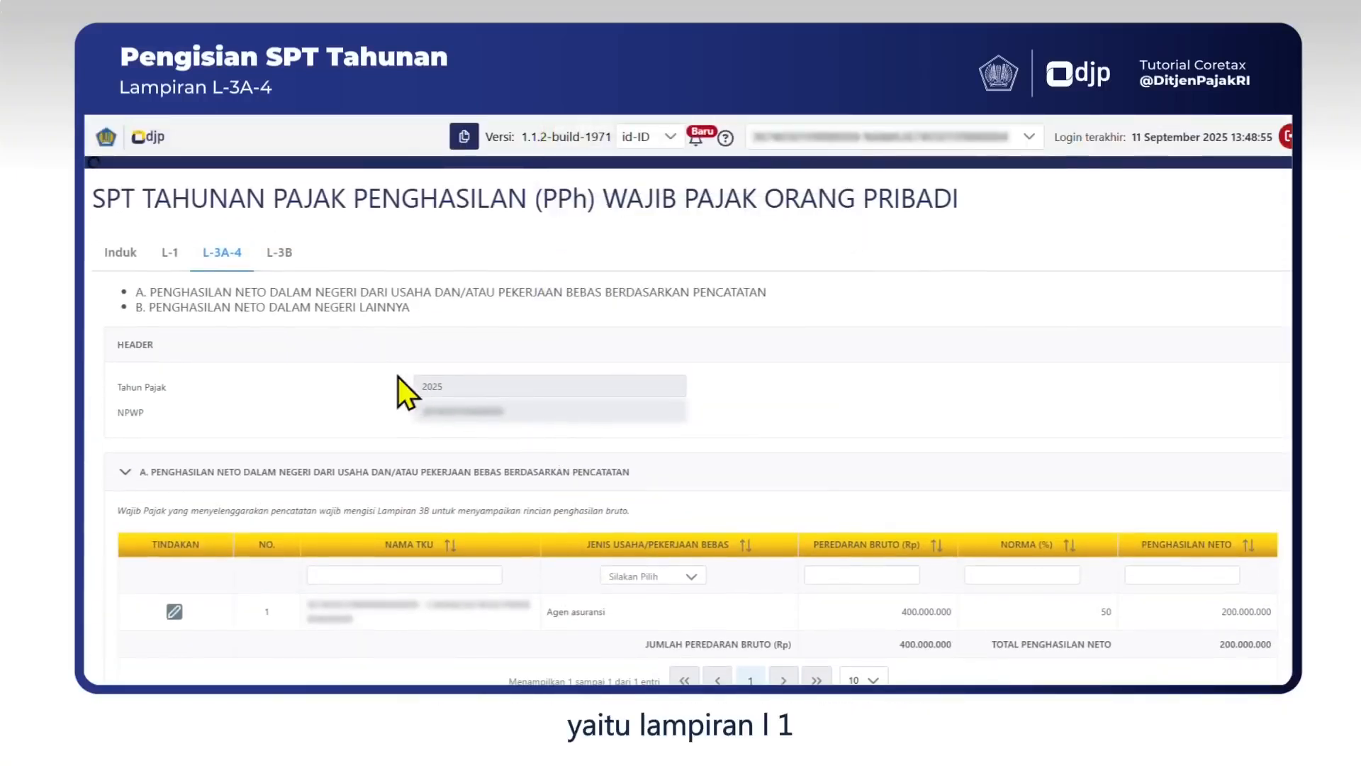
Open Lampiran L-1 and collapse sections A through E, from assets down to withholding slips.
{"action": "left_click", "coordinate": [170, 255]}
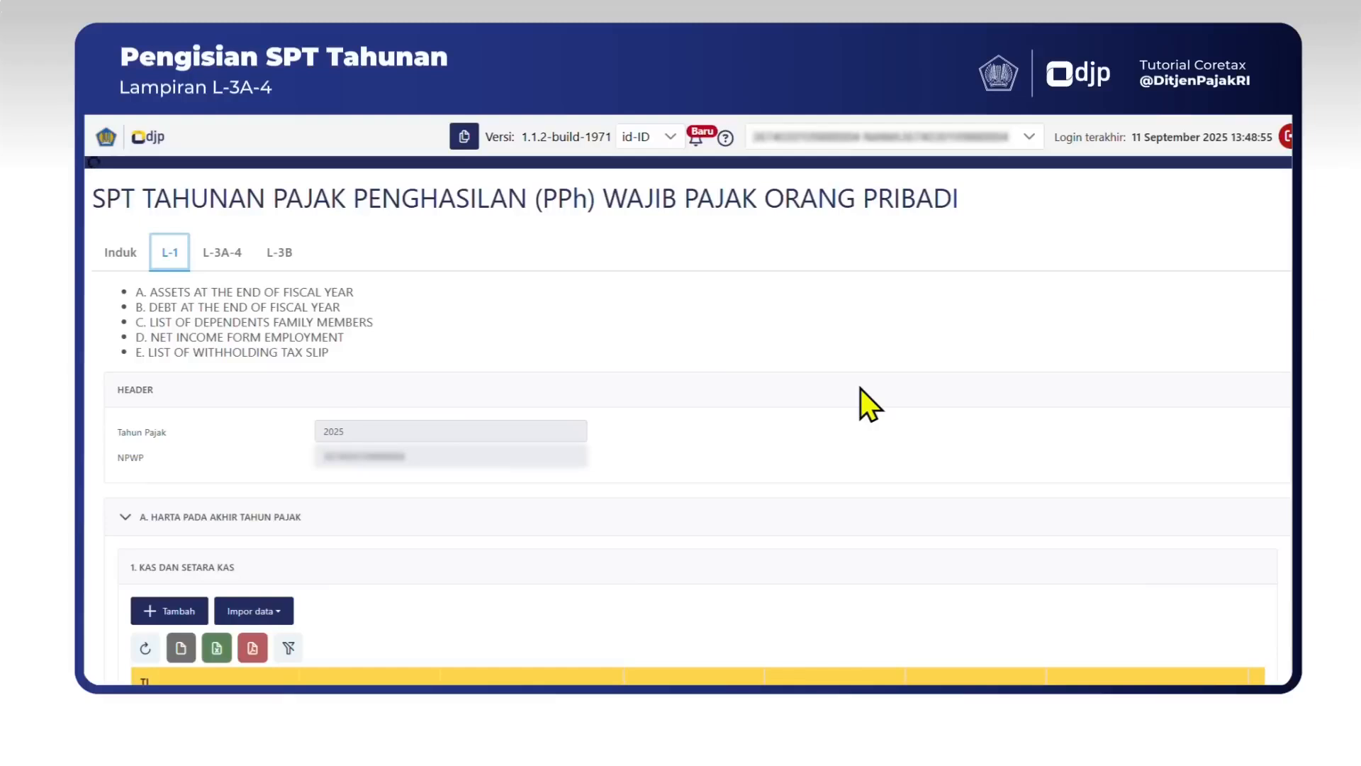
{"action": "scroll", "coordinate": [861, 389], "scroll_direction": "down", "scroll_amount": 2}
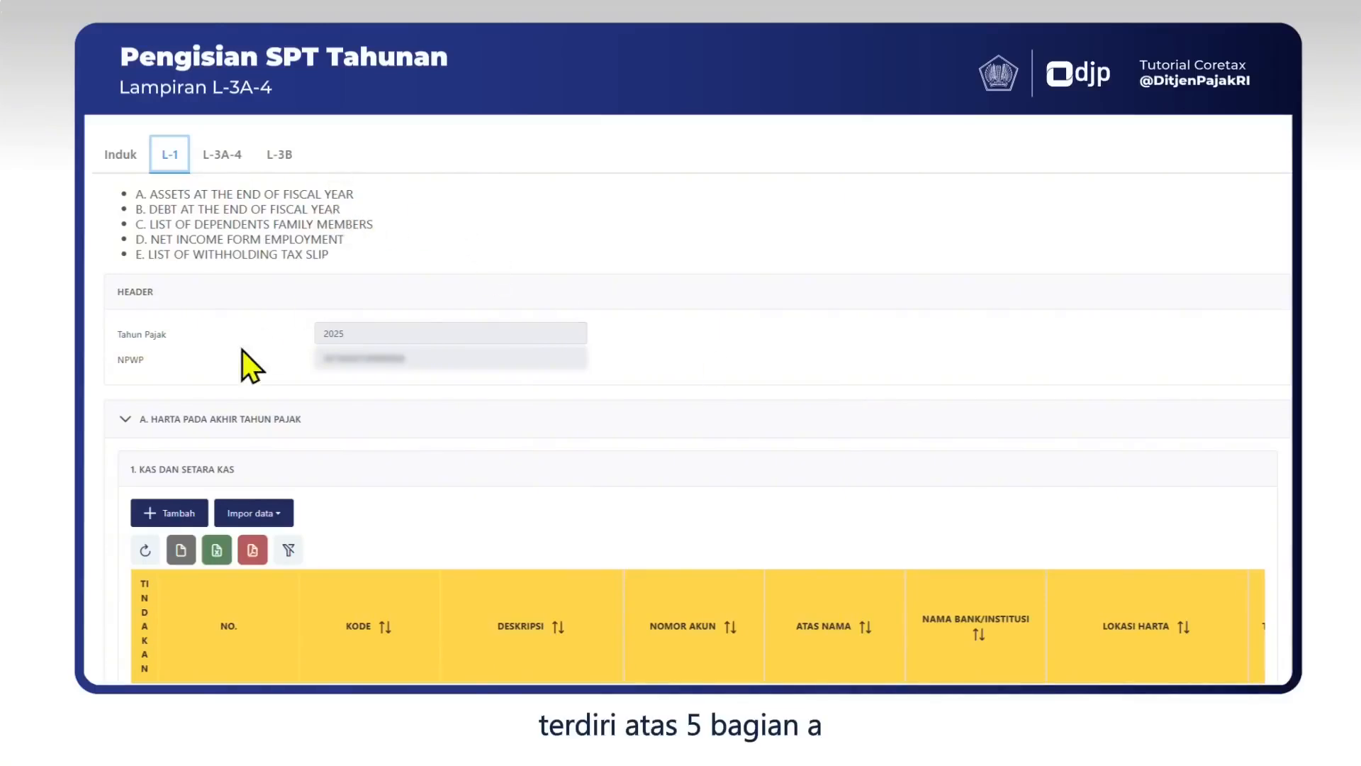
{"action": "left_click", "coordinate": [124, 424]}
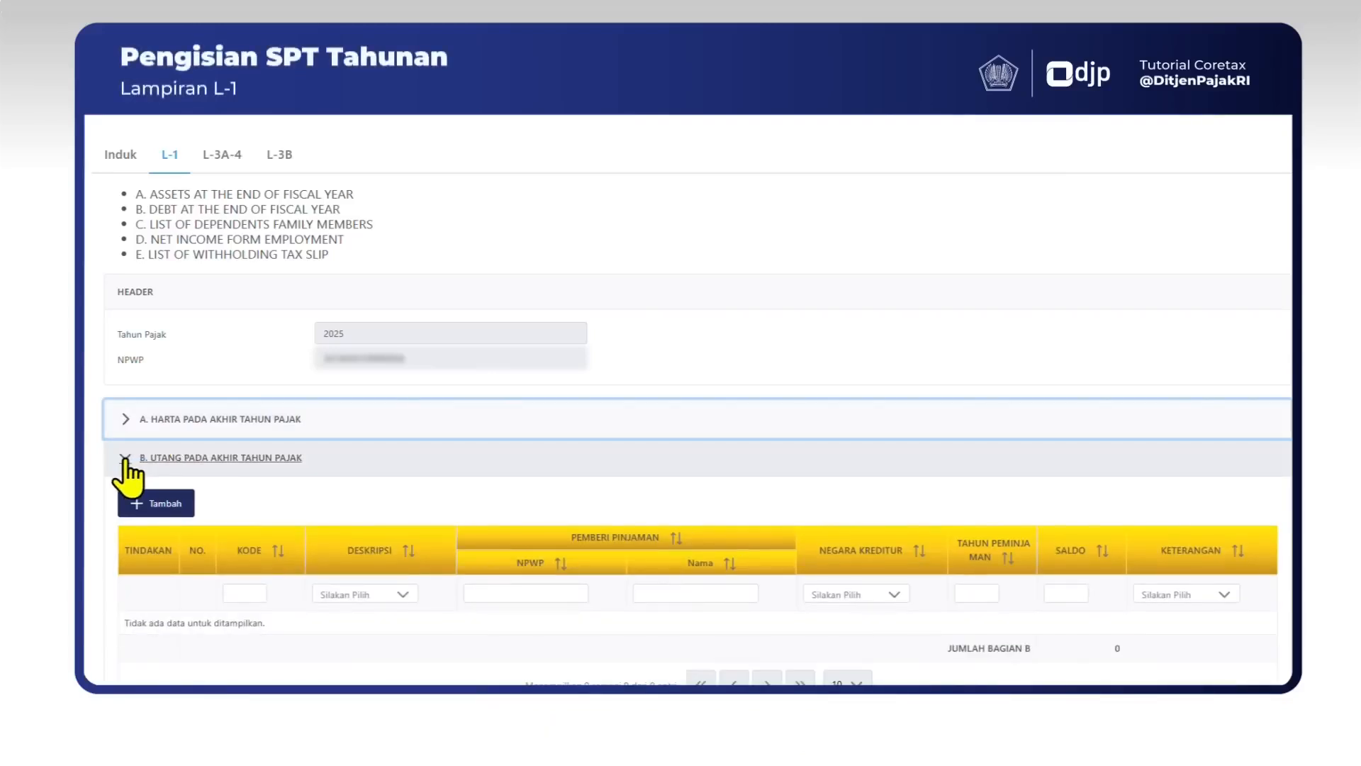
{"action": "left_click", "coordinate": [125, 459]}
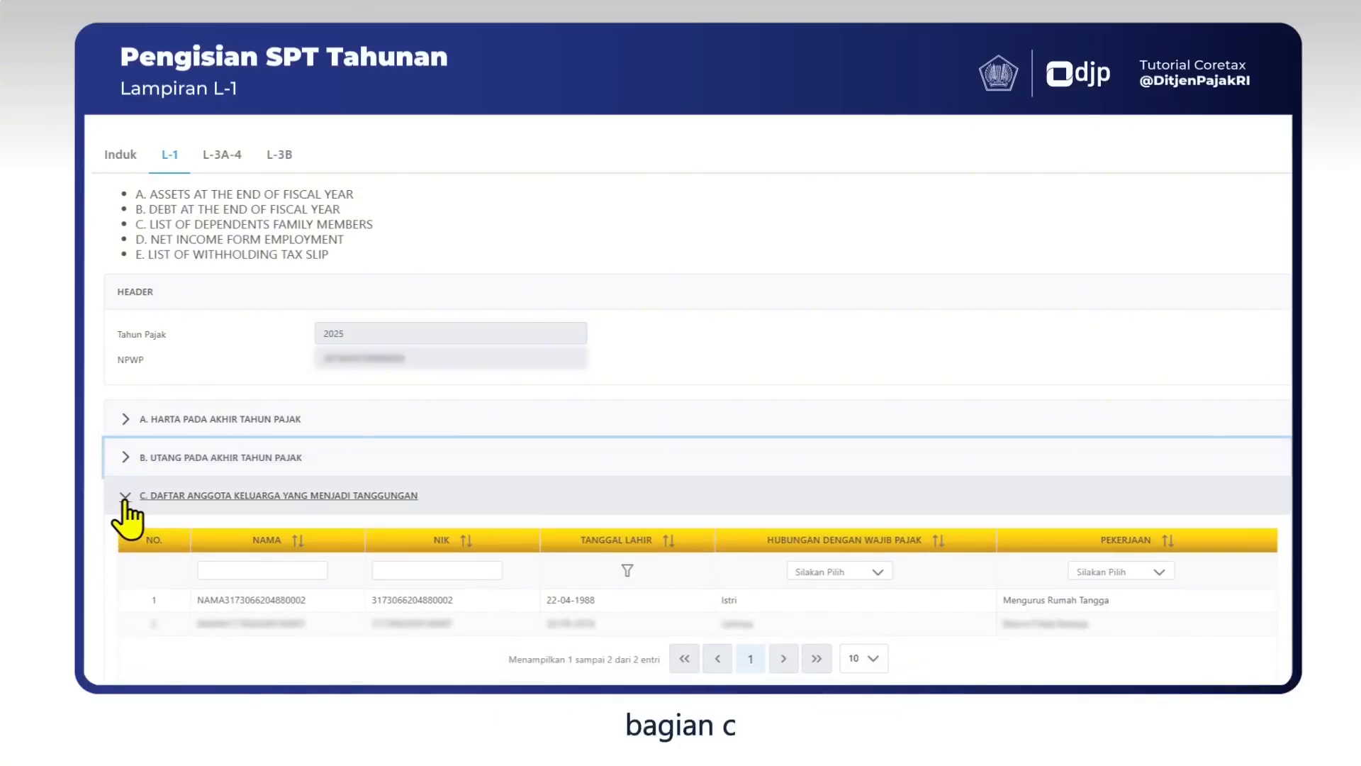
{"action": "left_click", "coordinate": [124, 498]}
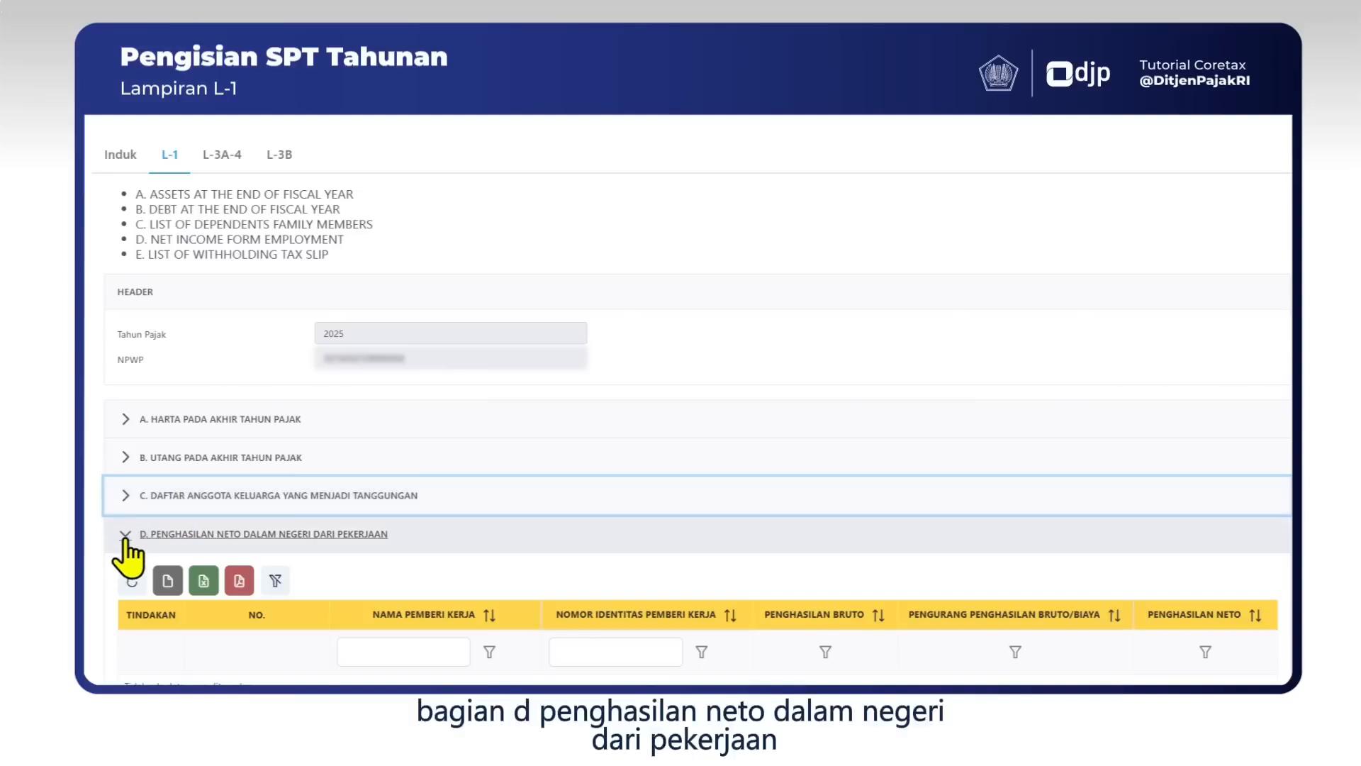
{"action": "left_click", "coordinate": [125, 539]}
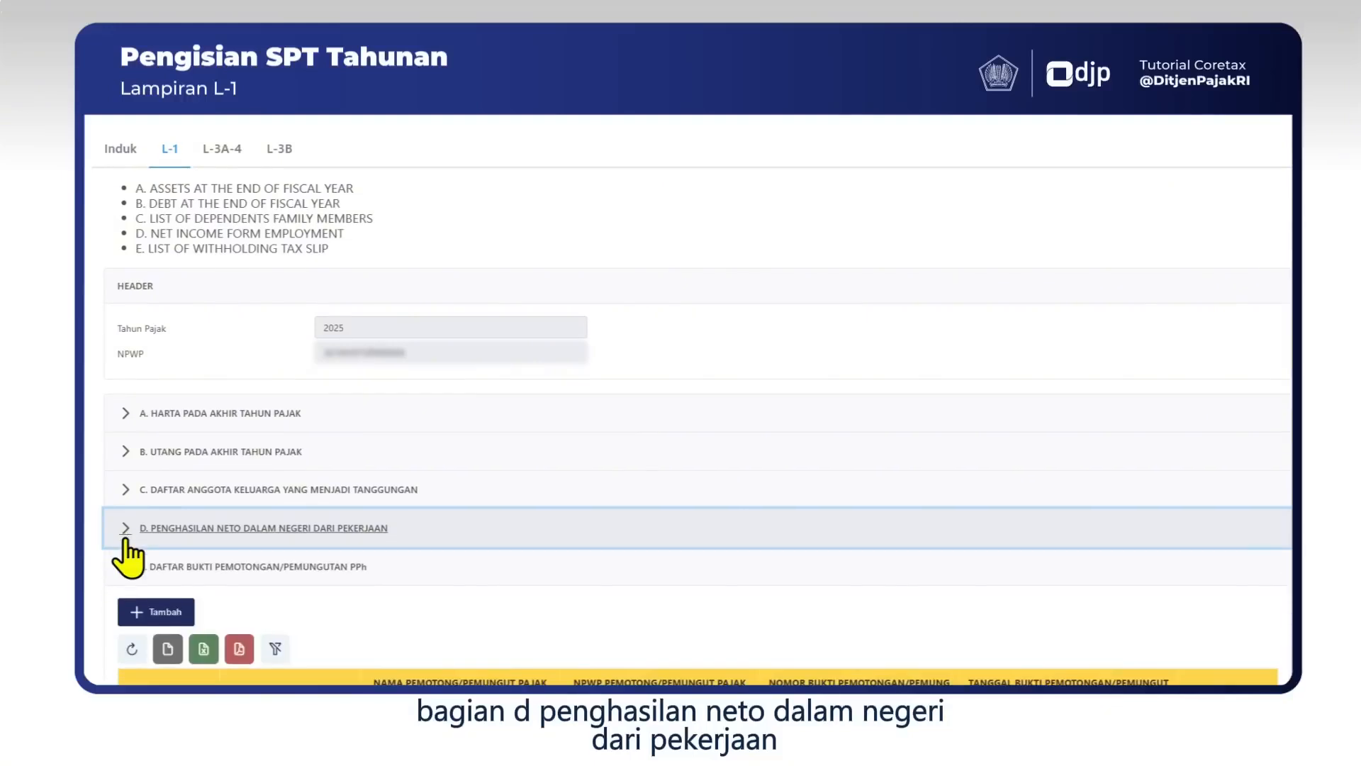
{"action": "scroll", "coordinate": [125, 503], "scroll_direction": "down", "scroll_amount": 2}
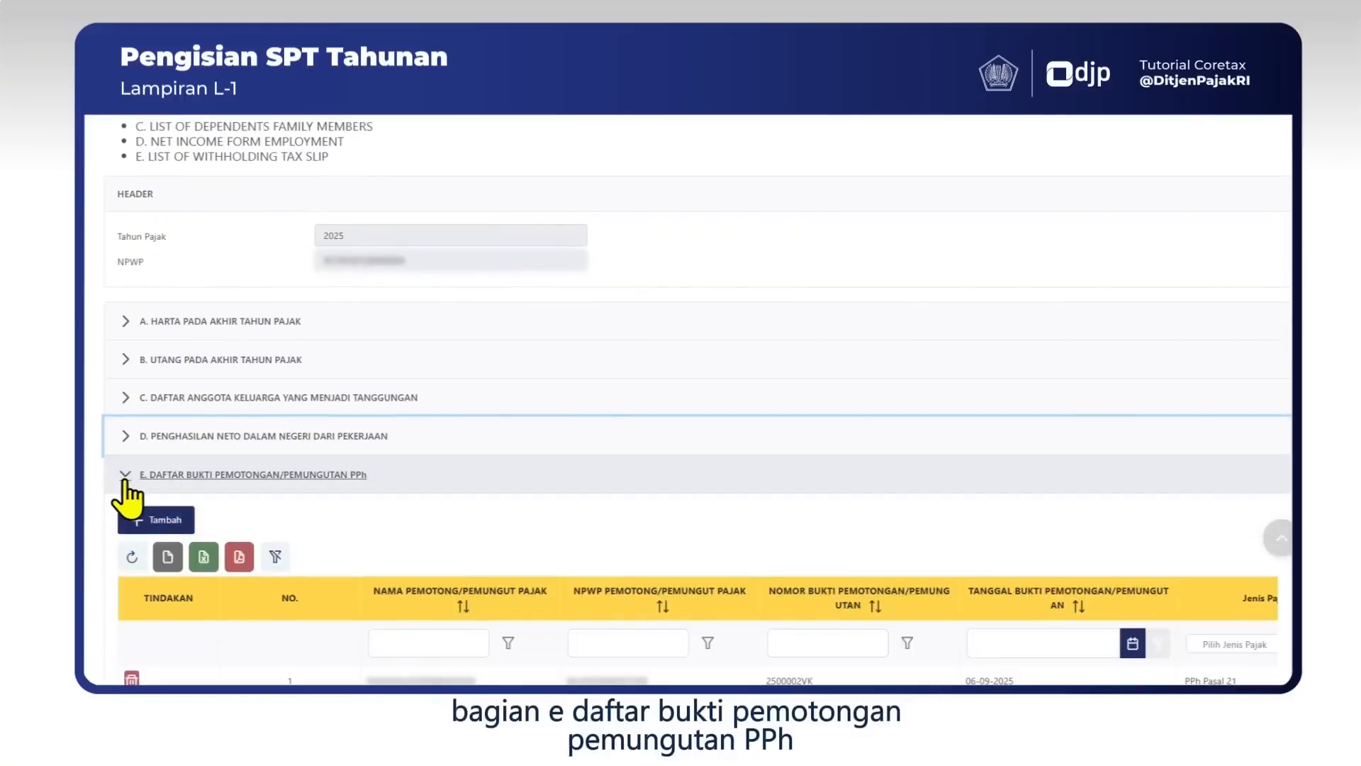
{"action": "left_click", "coordinate": [125, 481]}
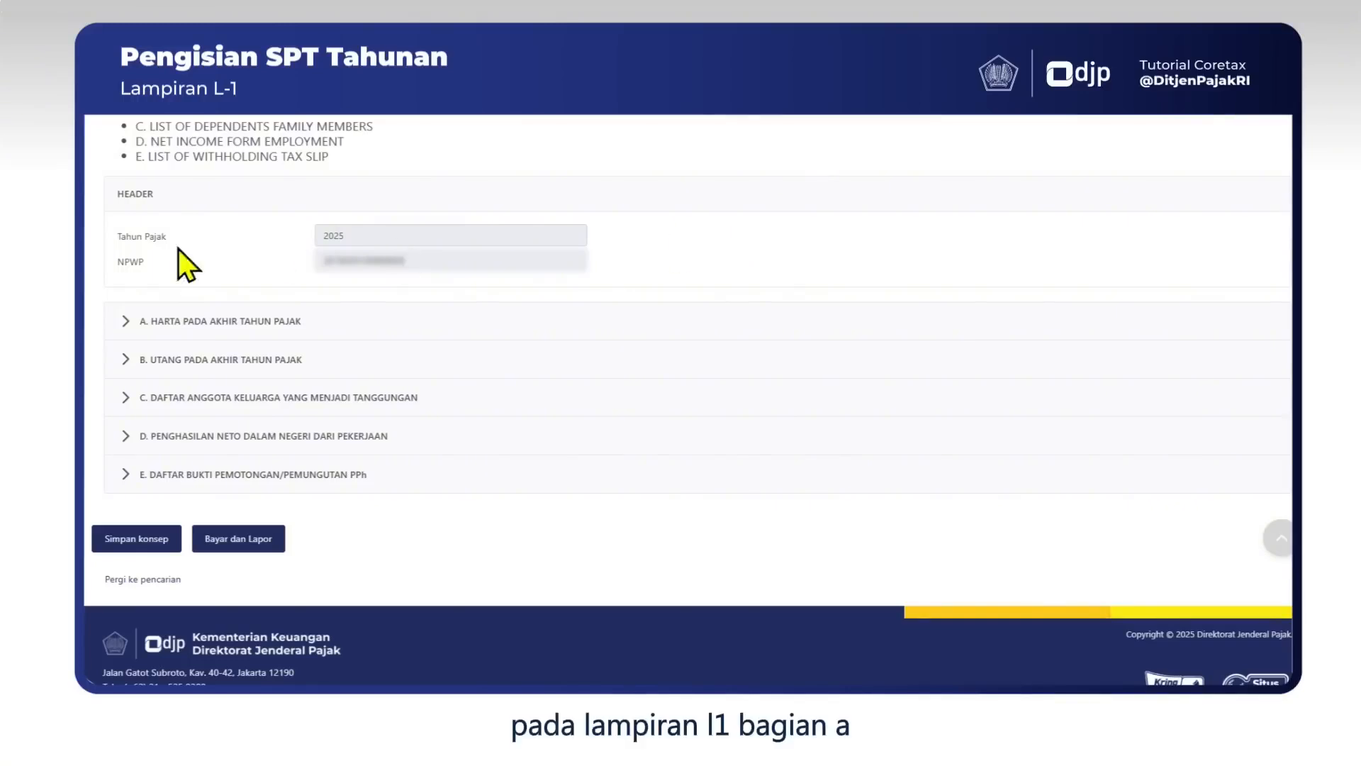
Expand section A. Harta Pada Akhir Tahun Pajak and review its empty asset tables 1–7.
{"action": "left_click", "coordinate": [127, 323]}
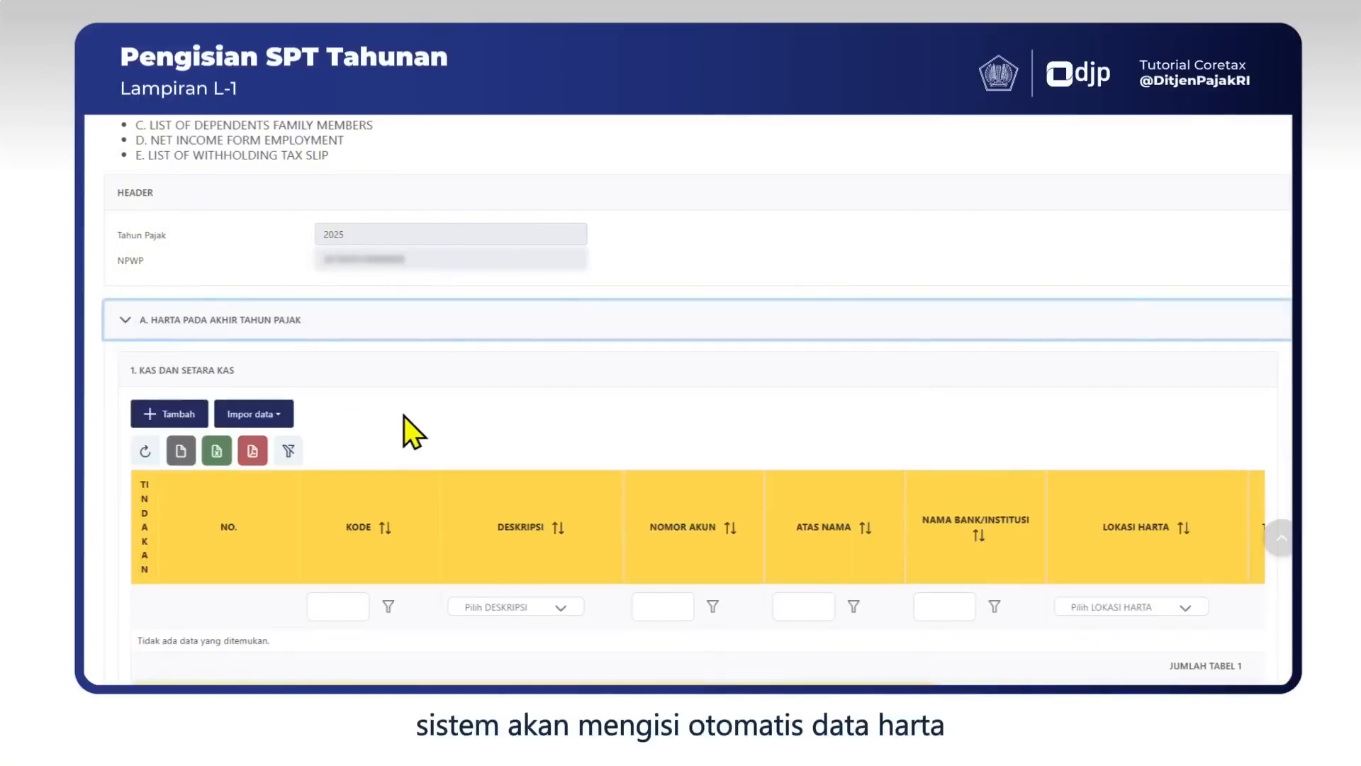
{"action": "scroll", "coordinate": [404, 415], "scroll_direction": "down", "scroll_amount": 5}
{"action": "scroll", "coordinate": [404, 418], "scroll_direction": "down", "scroll_amount": 8}
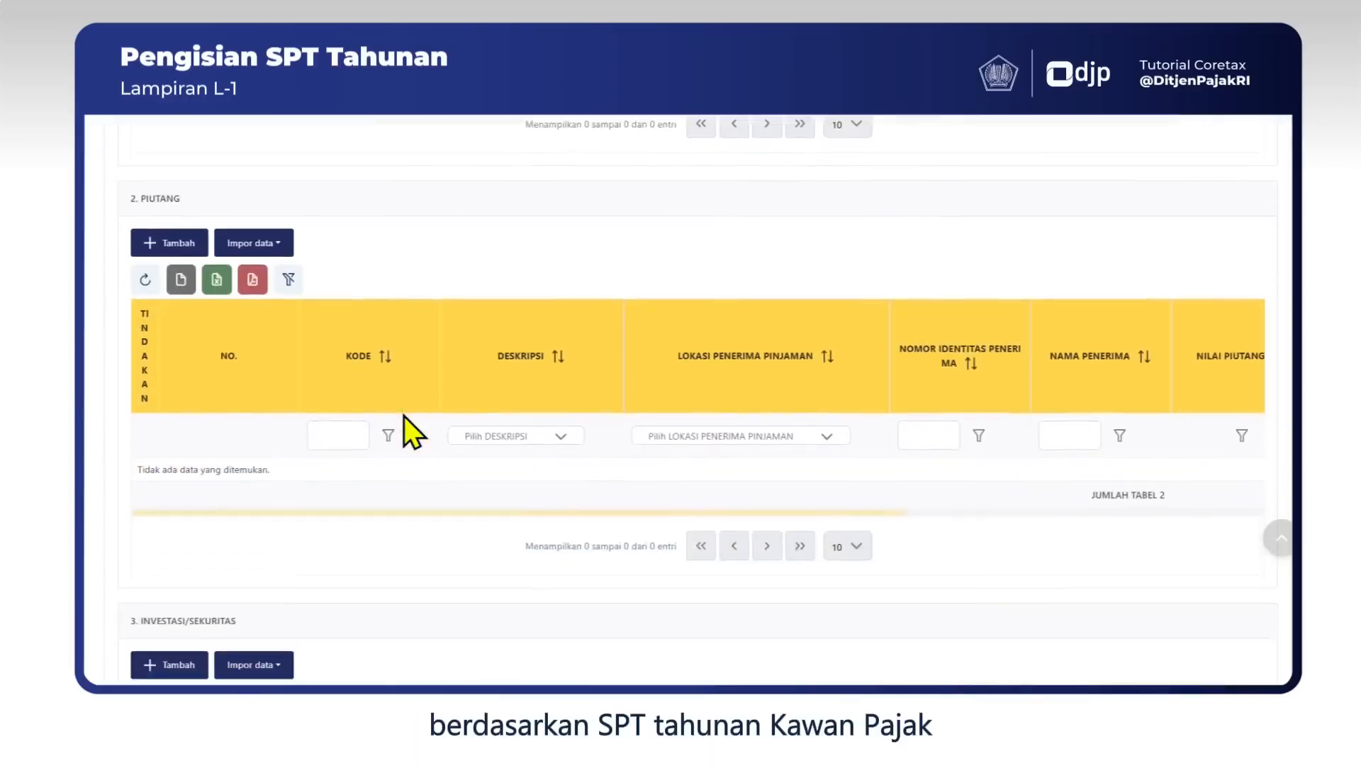
{"action": "scroll", "coordinate": [404, 416], "scroll_direction": "down", "scroll_amount": 5}
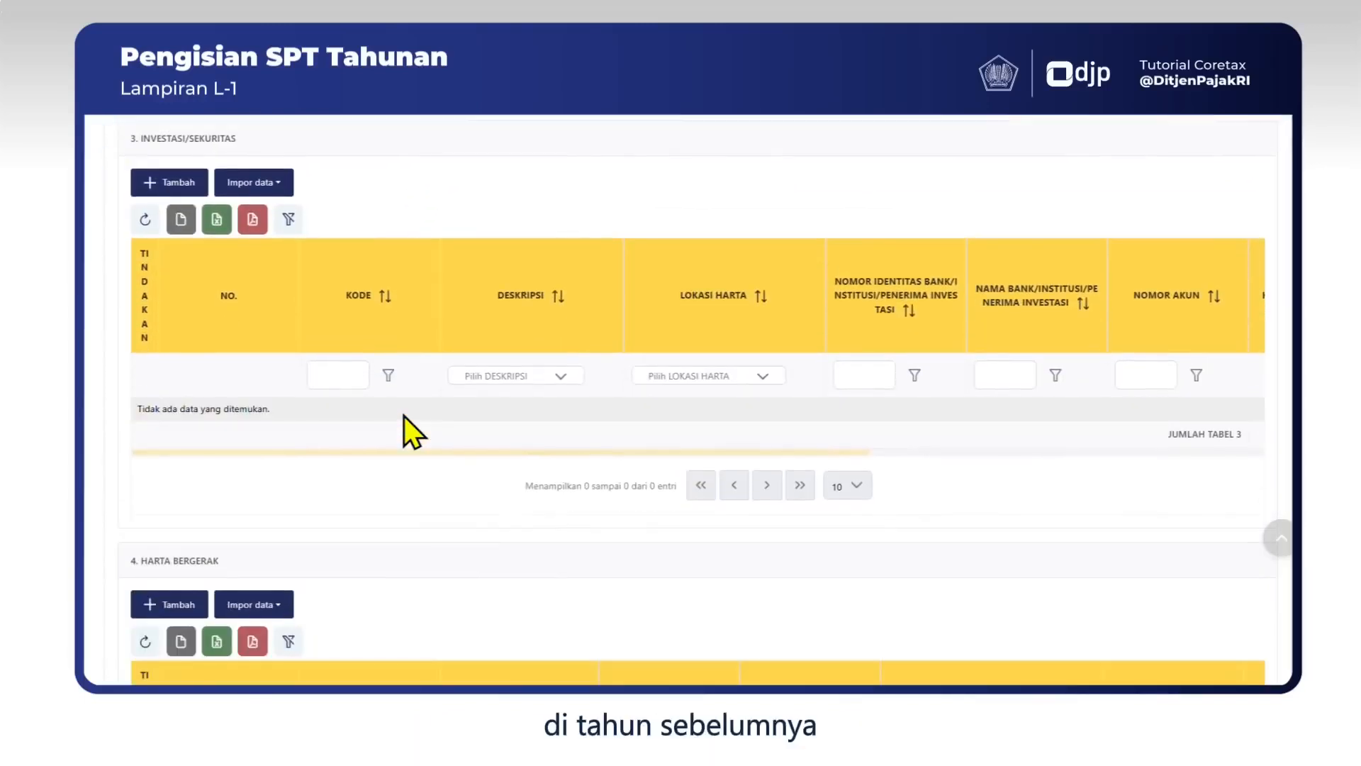
{"action": "scroll", "coordinate": [404, 417], "scroll_direction": "down", "scroll_amount": 5}
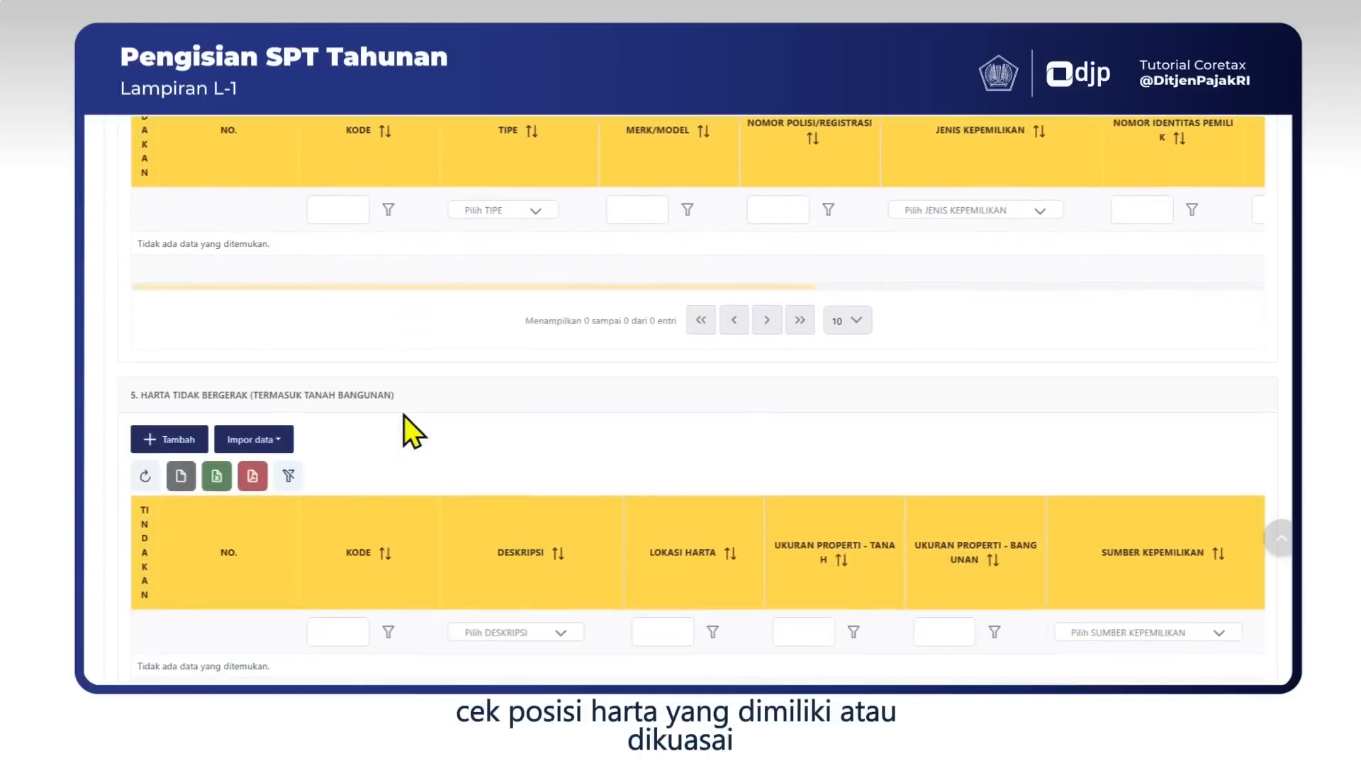
{"action": "scroll", "coordinate": [404, 417], "scroll_direction": "down", "scroll_amount": 1}
{"action": "scroll", "coordinate": [403, 417], "scroll_direction": "down", "scroll_amount": 5}
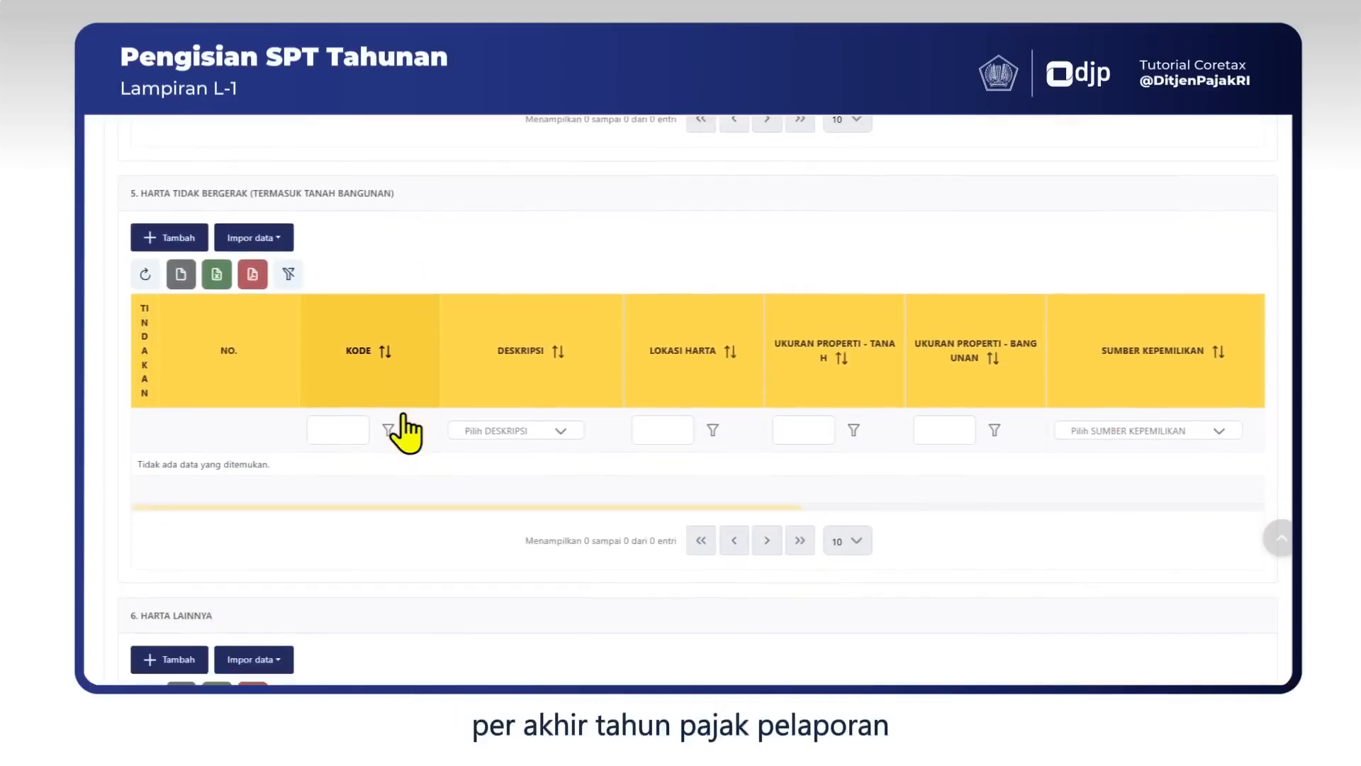
{"action": "scroll", "coordinate": [404, 415], "scroll_direction": "down", "scroll_amount": 4}
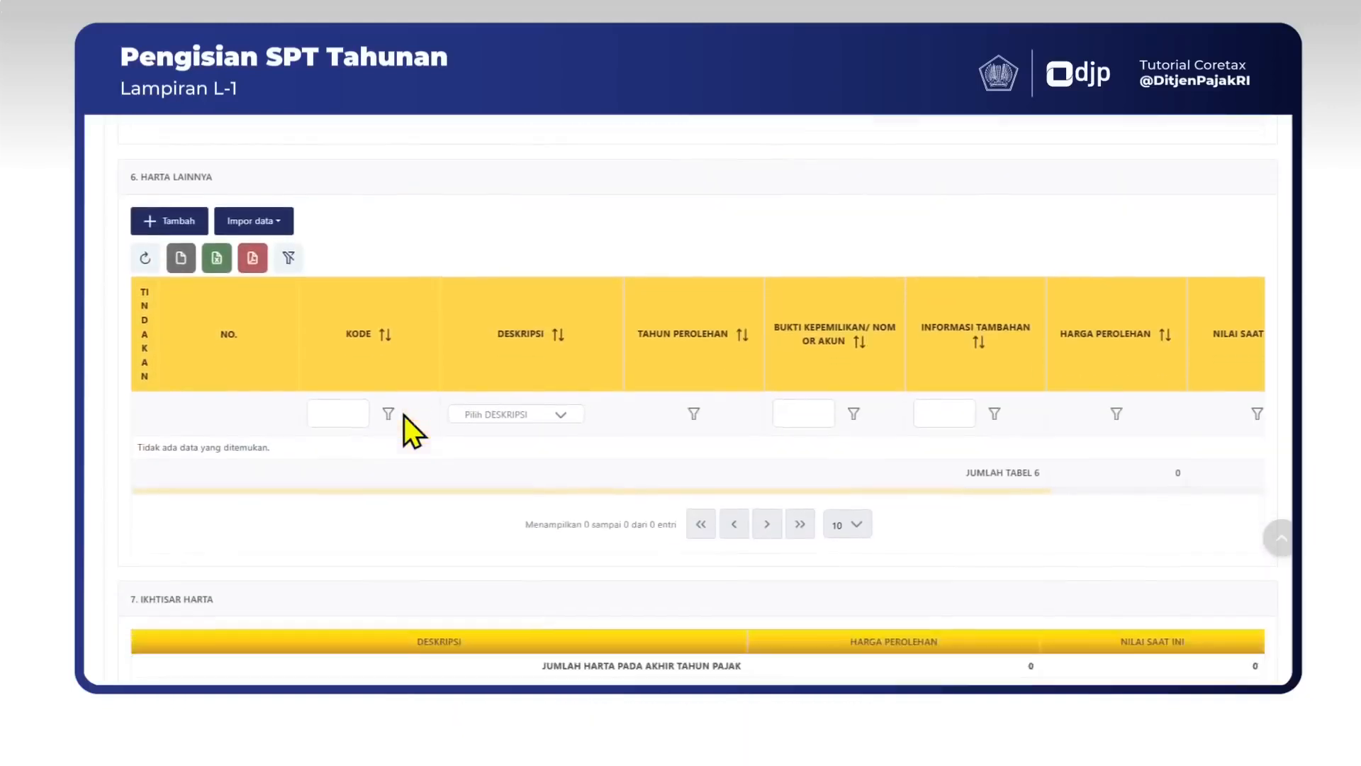
{"action": "scroll", "coordinate": [404, 416], "scroll_direction": "up", "scroll_amount": 2}
{"action": "scroll", "coordinate": [405, 417], "scroll_direction": "up", "scroll_amount": 12}
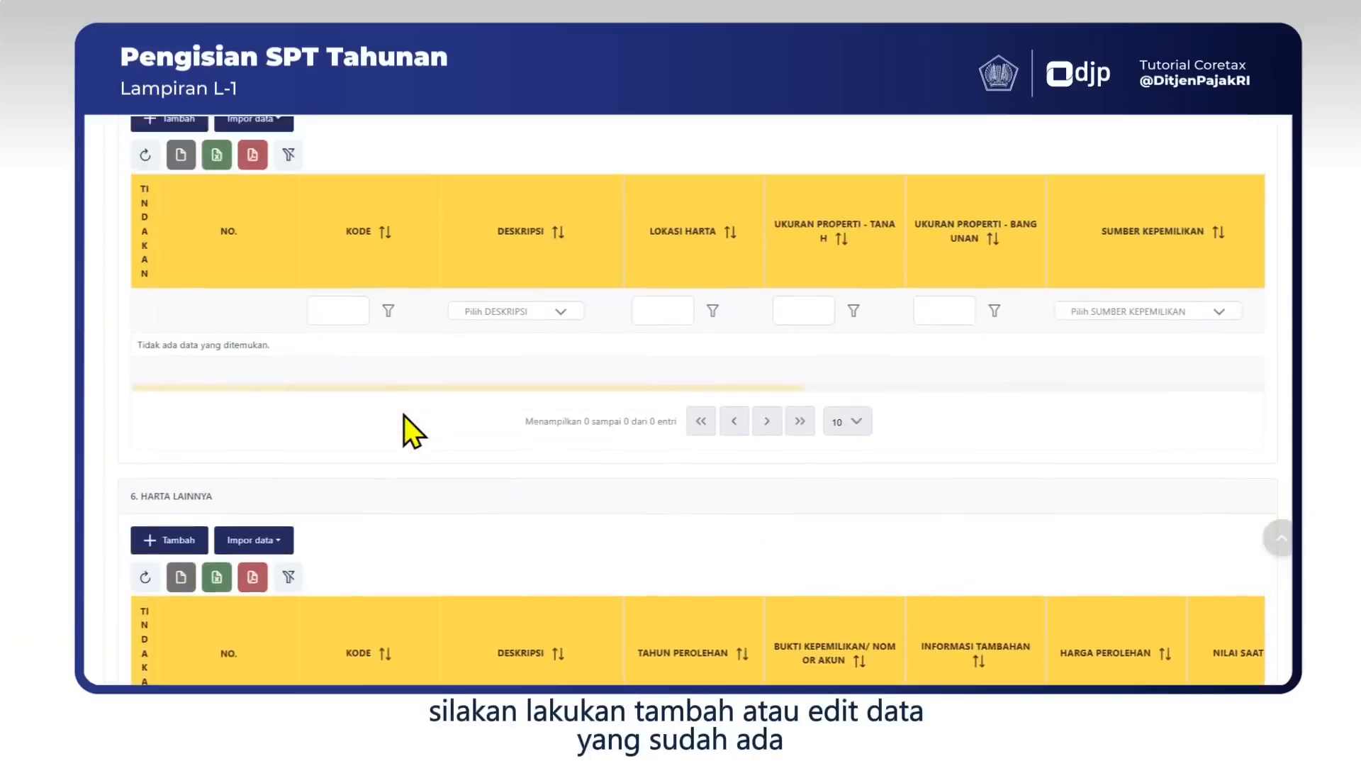
{"action": "scroll", "coordinate": [404, 415], "scroll_direction": "up", "scroll_amount": 10}
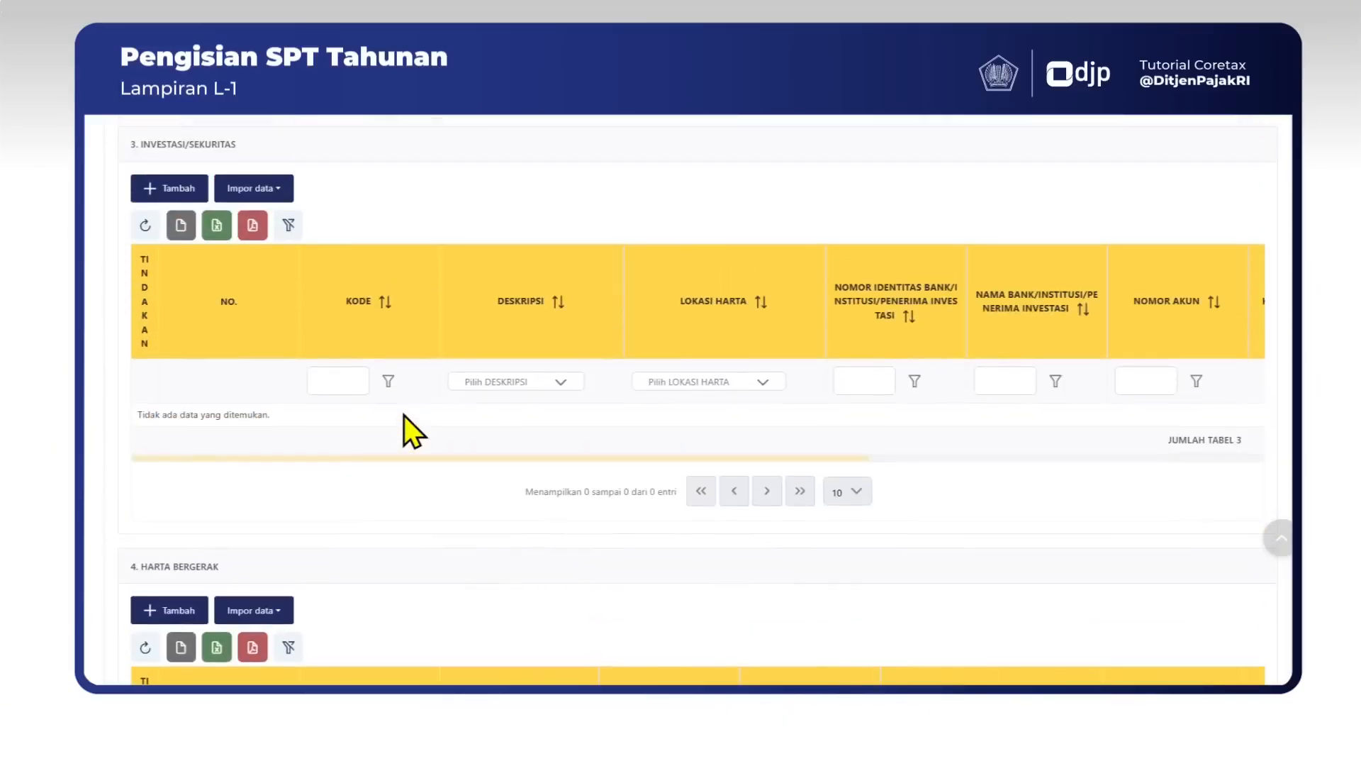
{"action": "scroll", "coordinate": [404, 415], "scroll_direction": "up", "scroll_amount": 6}
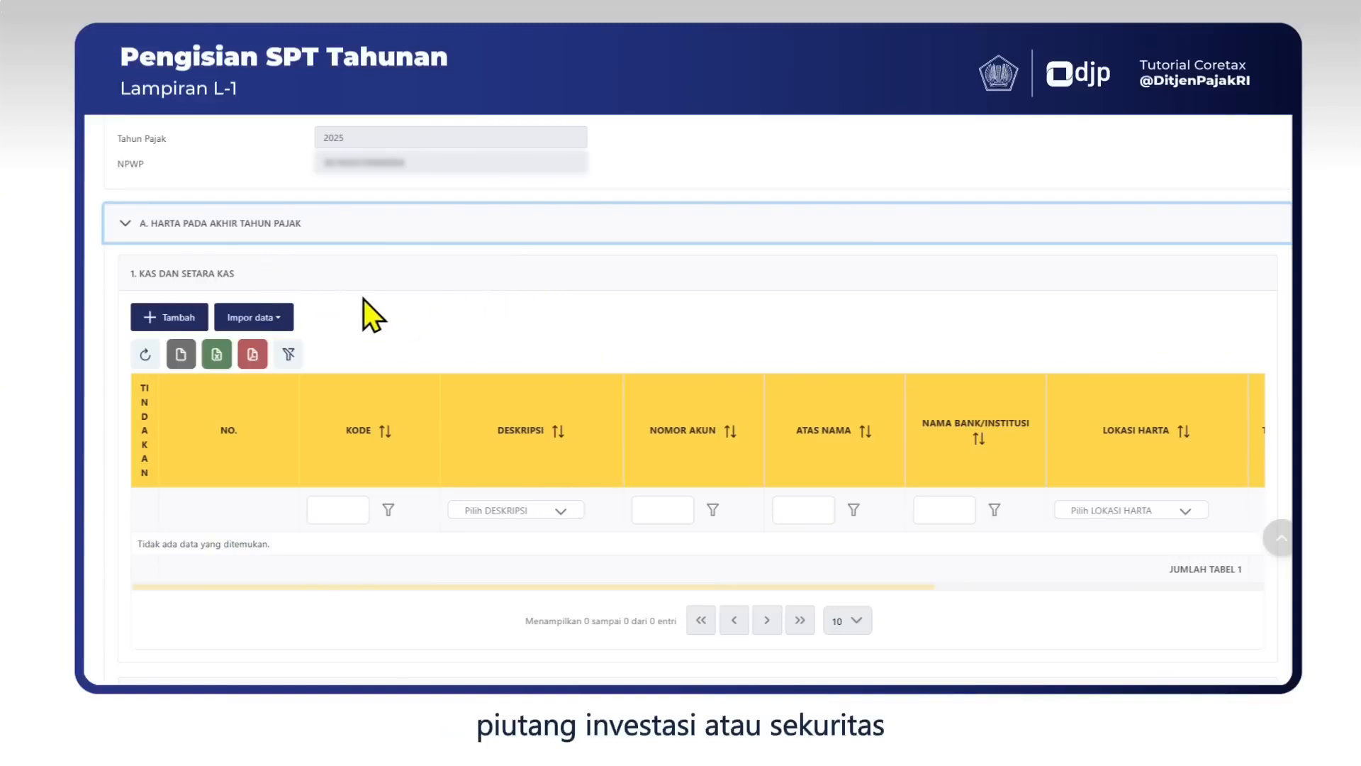
{"action": "scroll", "coordinate": [365, 300], "scroll_direction": "down", "scroll_amount": 4}
{"action": "scroll", "coordinate": [330, 411], "scroll_direction": "down", "scroll_amount": 5}
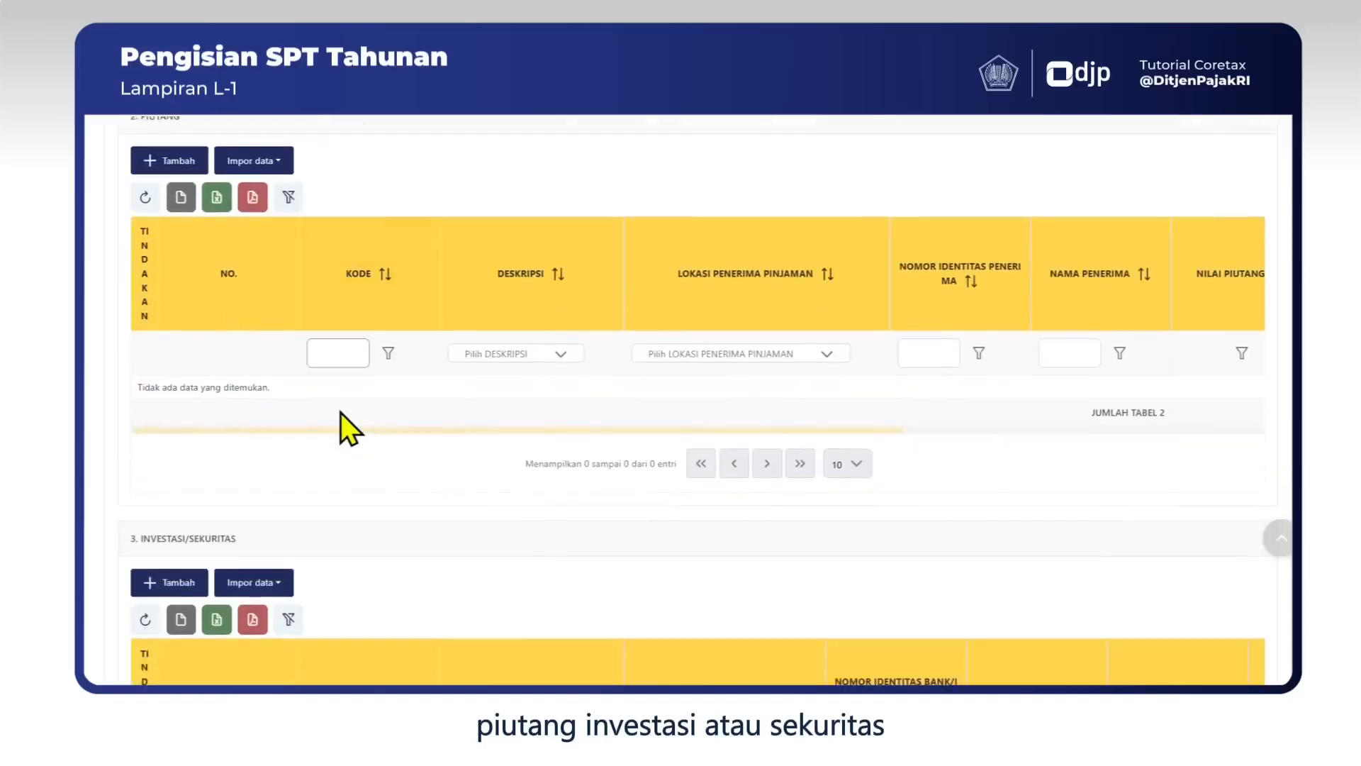
{"action": "scroll", "coordinate": [346, 436], "scroll_direction": "down", "scroll_amount": 8}
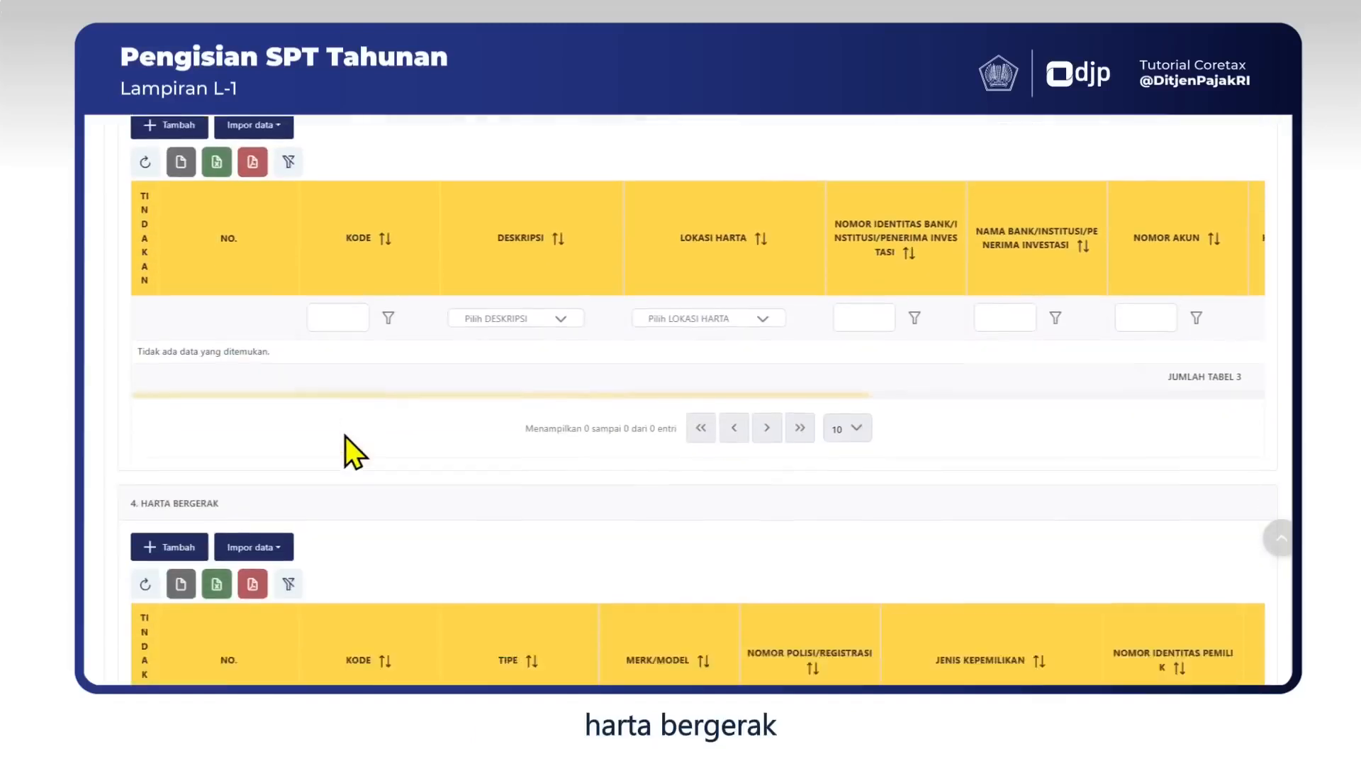
{"action": "scroll", "coordinate": [326, 464], "scroll_direction": "down", "scroll_amount": 3}
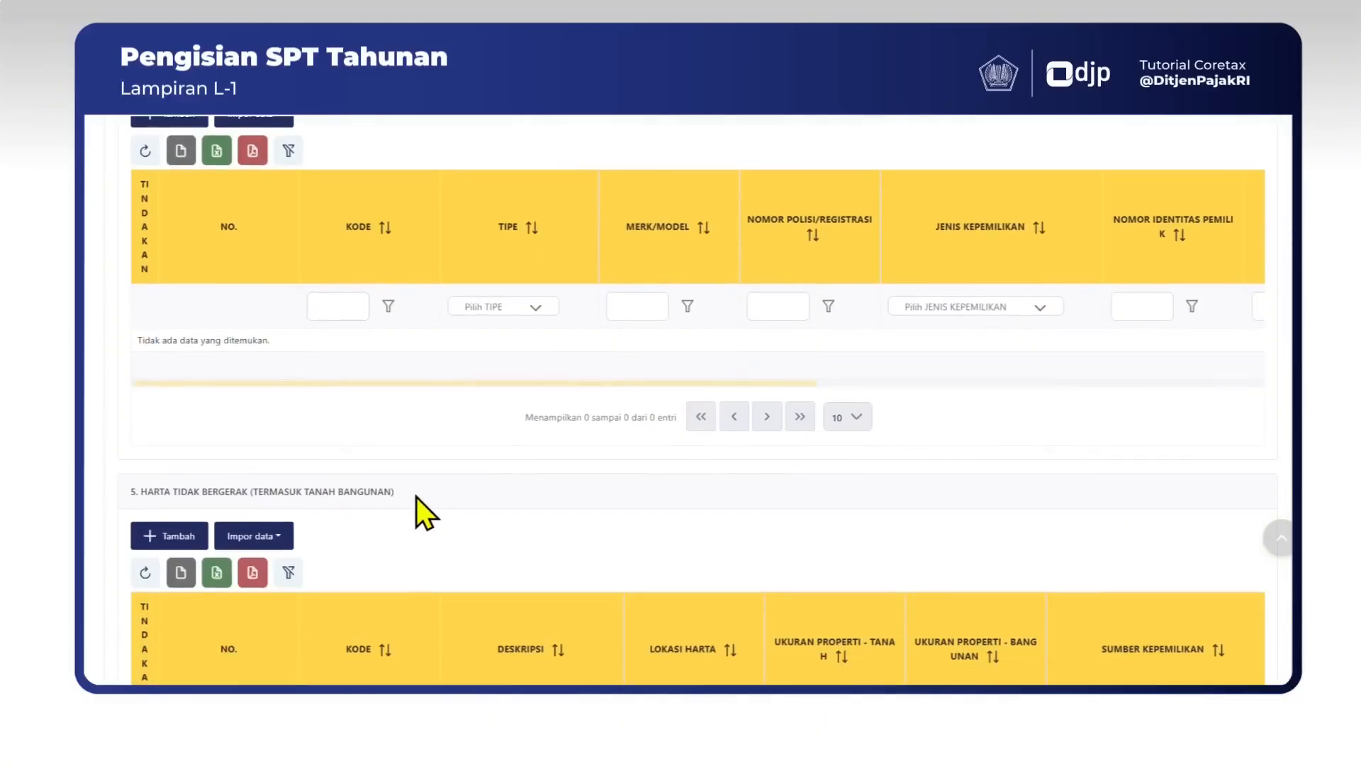
{"action": "scroll", "coordinate": [416, 496], "scroll_direction": "down", "scroll_amount": 5}
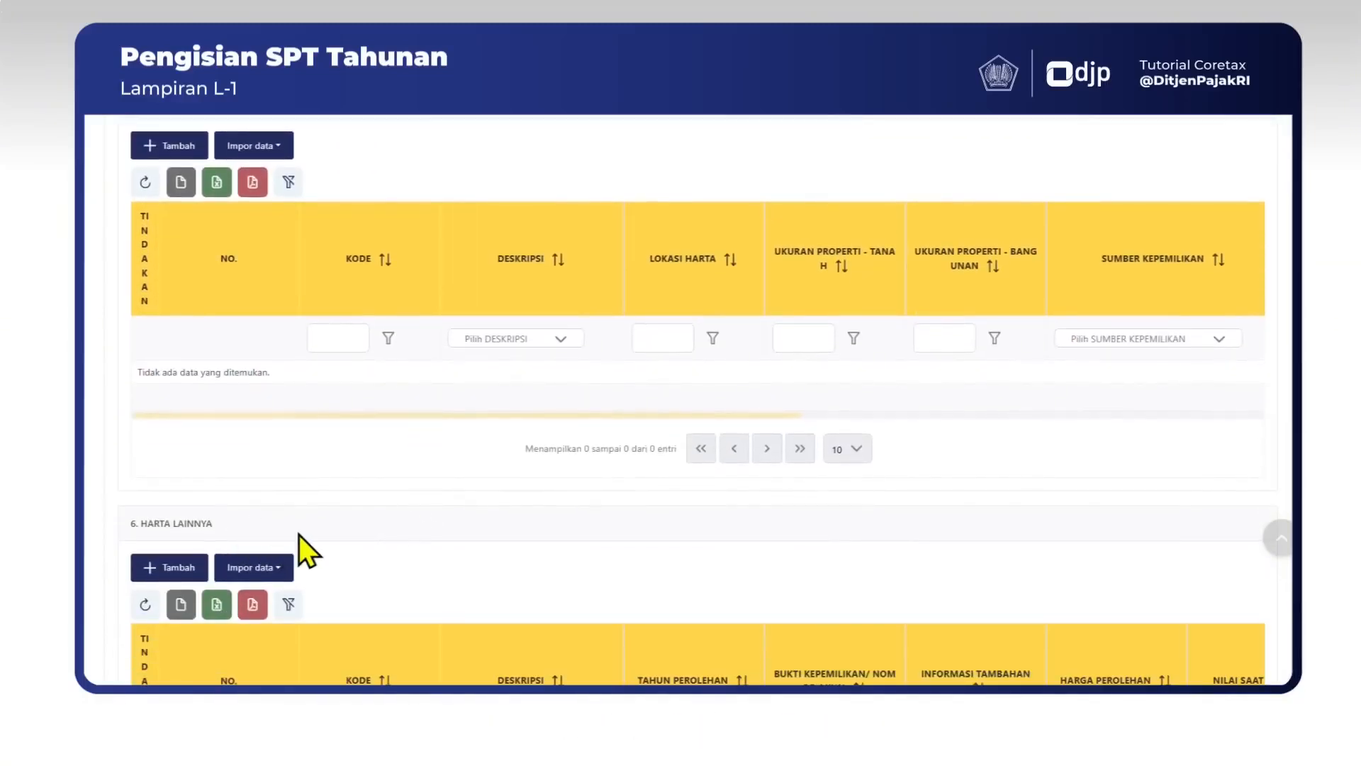
{"action": "scroll", "coordinate": [312, 543], "scroll_direction": "down", "scroll_amount": 1}
{"action": "scroll", "coordinate": [335, 548], "scroll_direction": "up", "scroll_amount": 20}
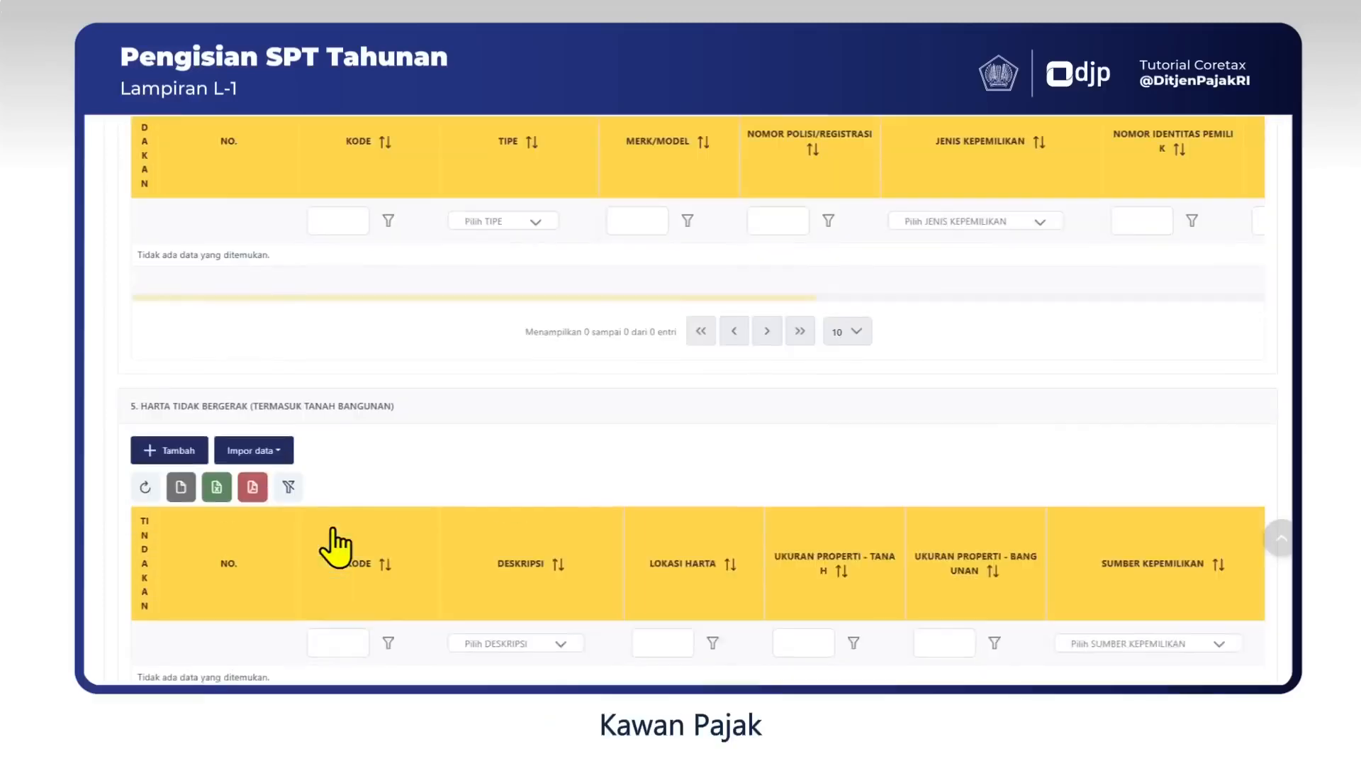
{"action": "scroll", "coordinate": [332, 528], "scroll_direction": "up", "scroll_amount": 3}
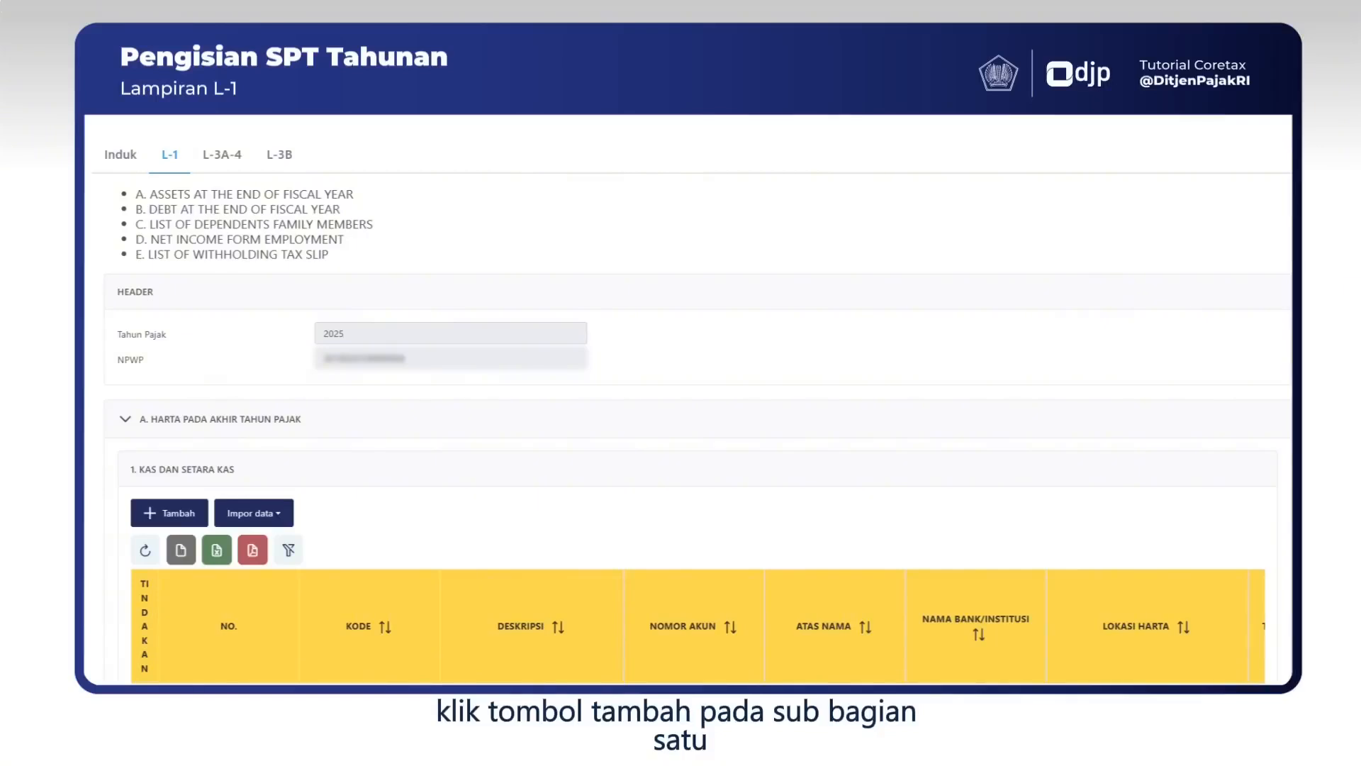
Add a Tabungan cash entry with the account number and bank name Bank ABCDEFG.
{"action": "left_click", "coordinate": [174, 516]}
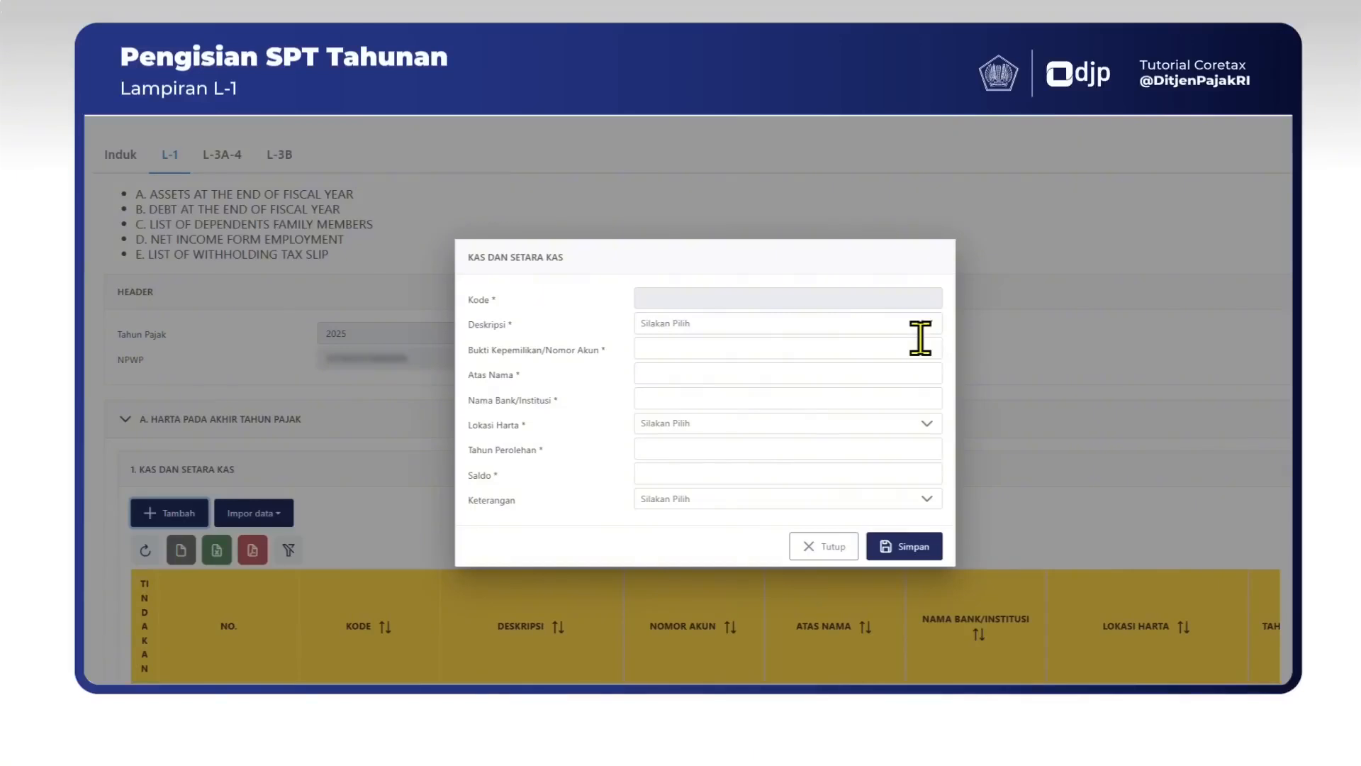
{"action": "left_click", "coordinate": [865, 323]}
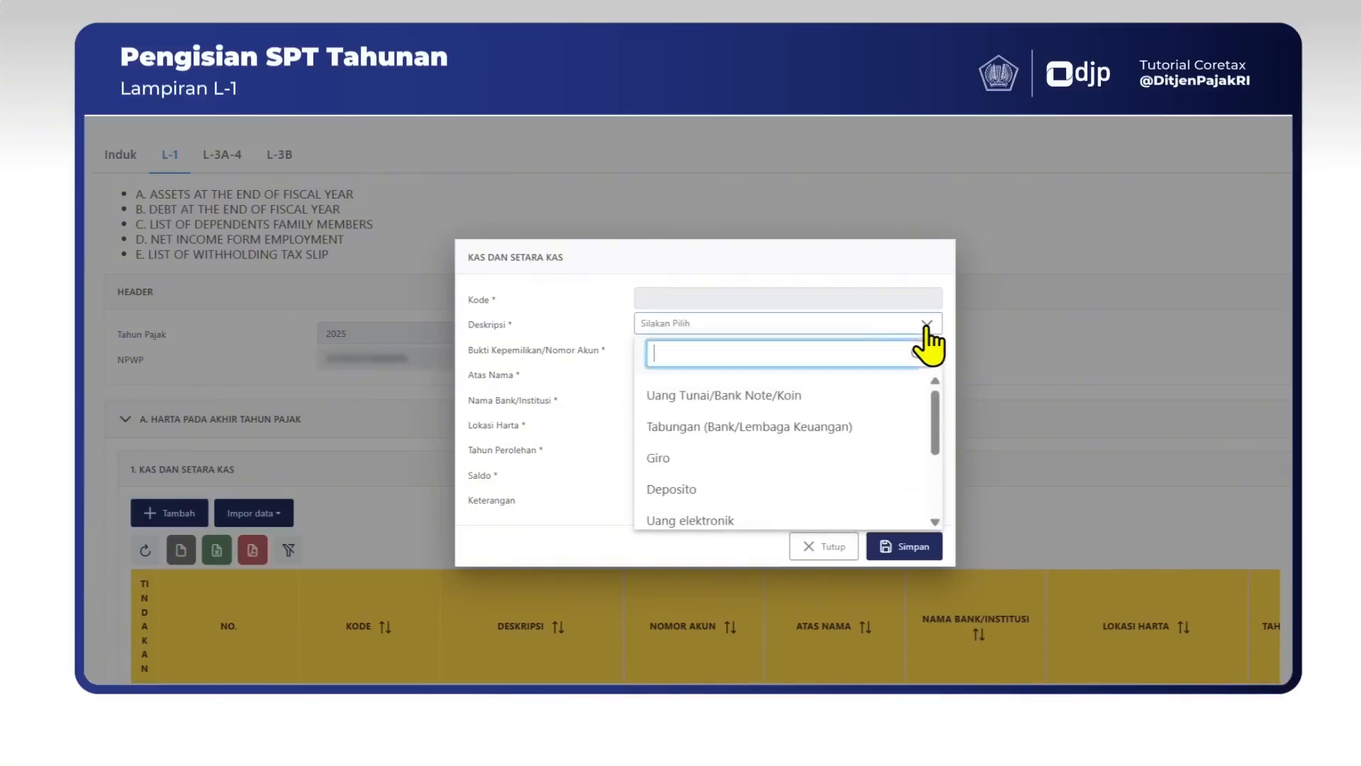
{"action": "left_click", "coordinate": [851, 429]}
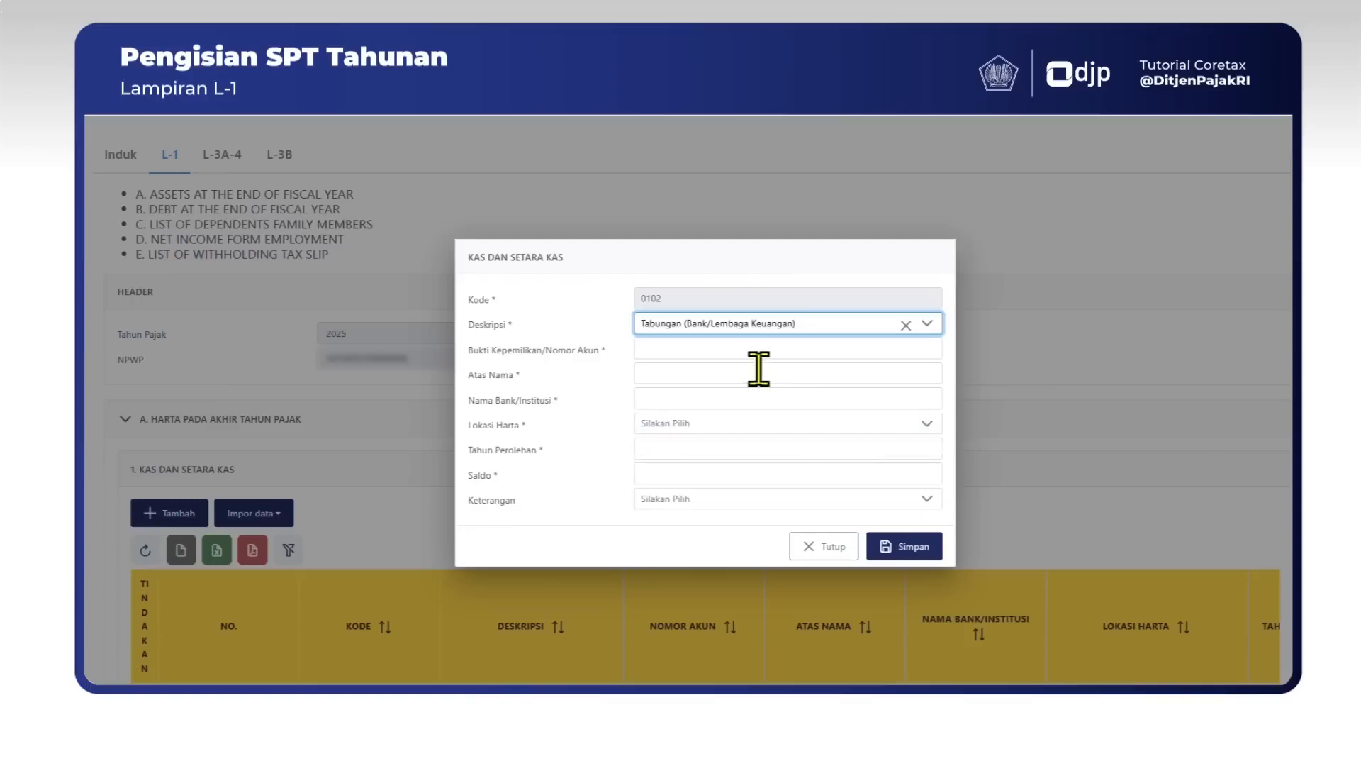
{"action": "left_click", "coordinate": [802, 352]}
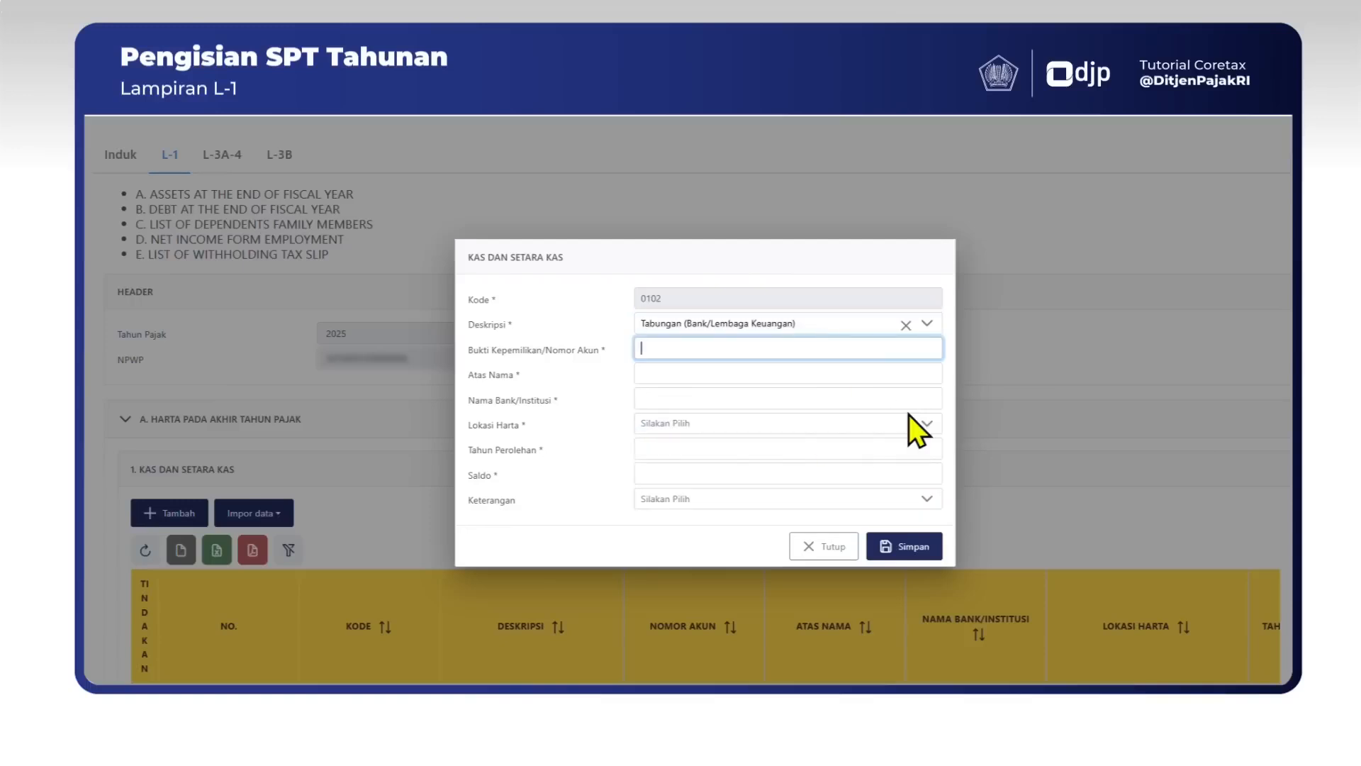
{"action": "left_click", "coordinate": [917, 376]}
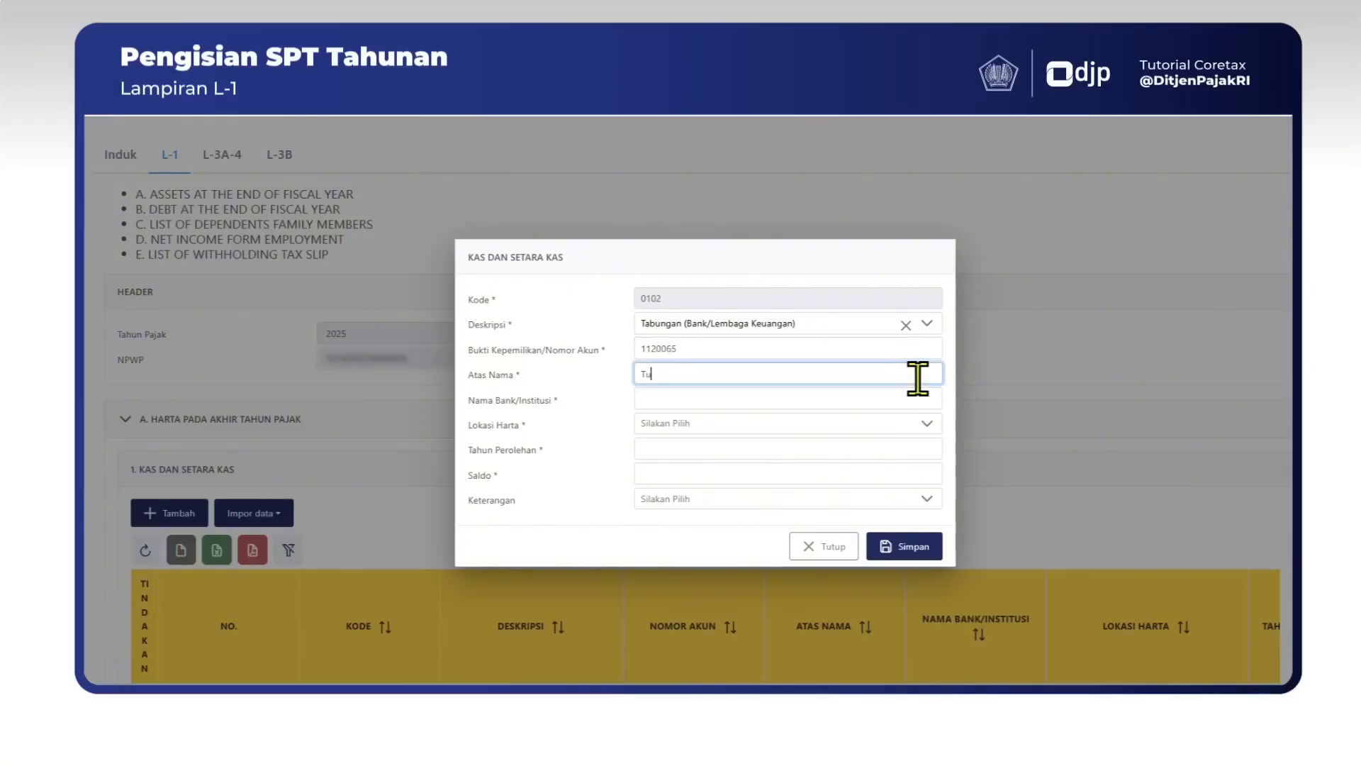
{"action": "left_click", "coordinate": [911, 400]}
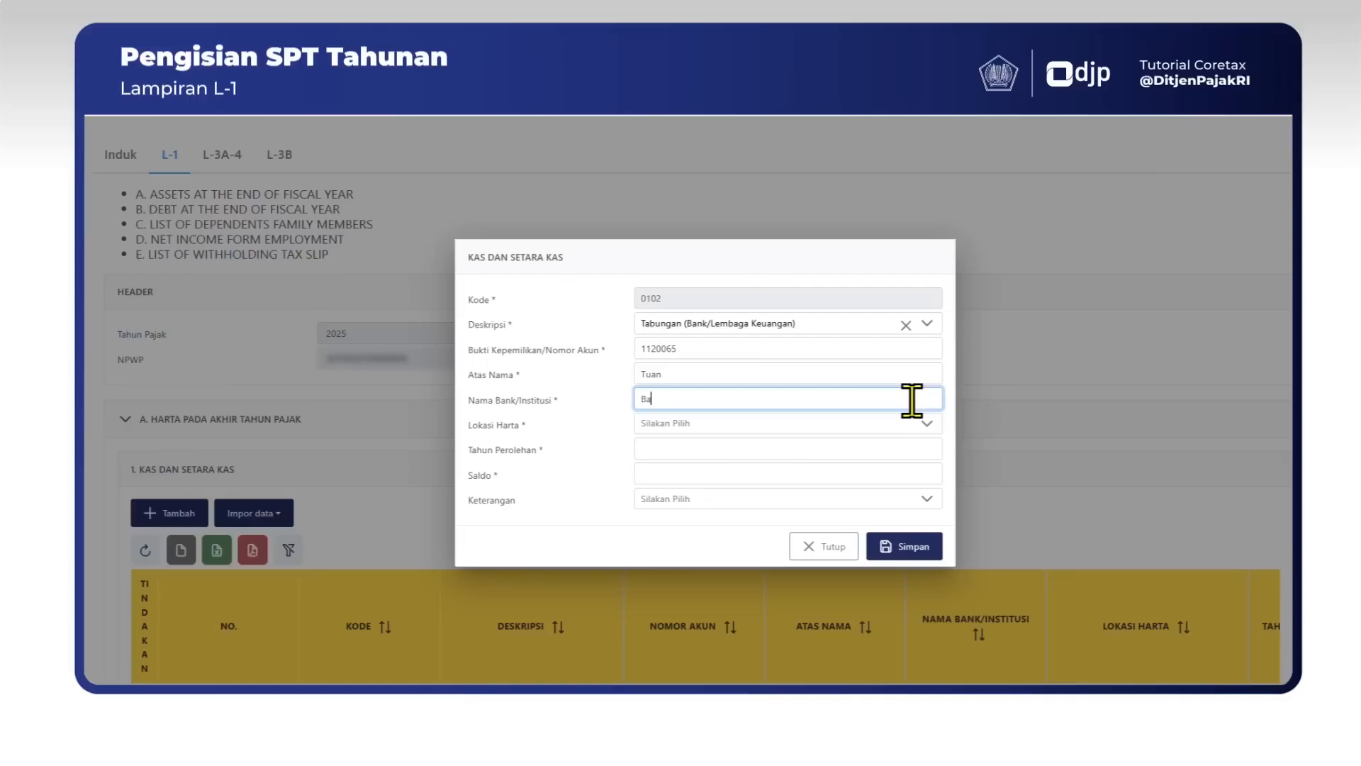
{"action": "type", "text": "Bank ABCDEFG"}
Set location Indonesia, acquisition year 2025 and balance 100.000.000, then save the savings entry.
{"action": "left_click", "coordinate": [787, 427]}
{"action": "type", "text": "indone"}
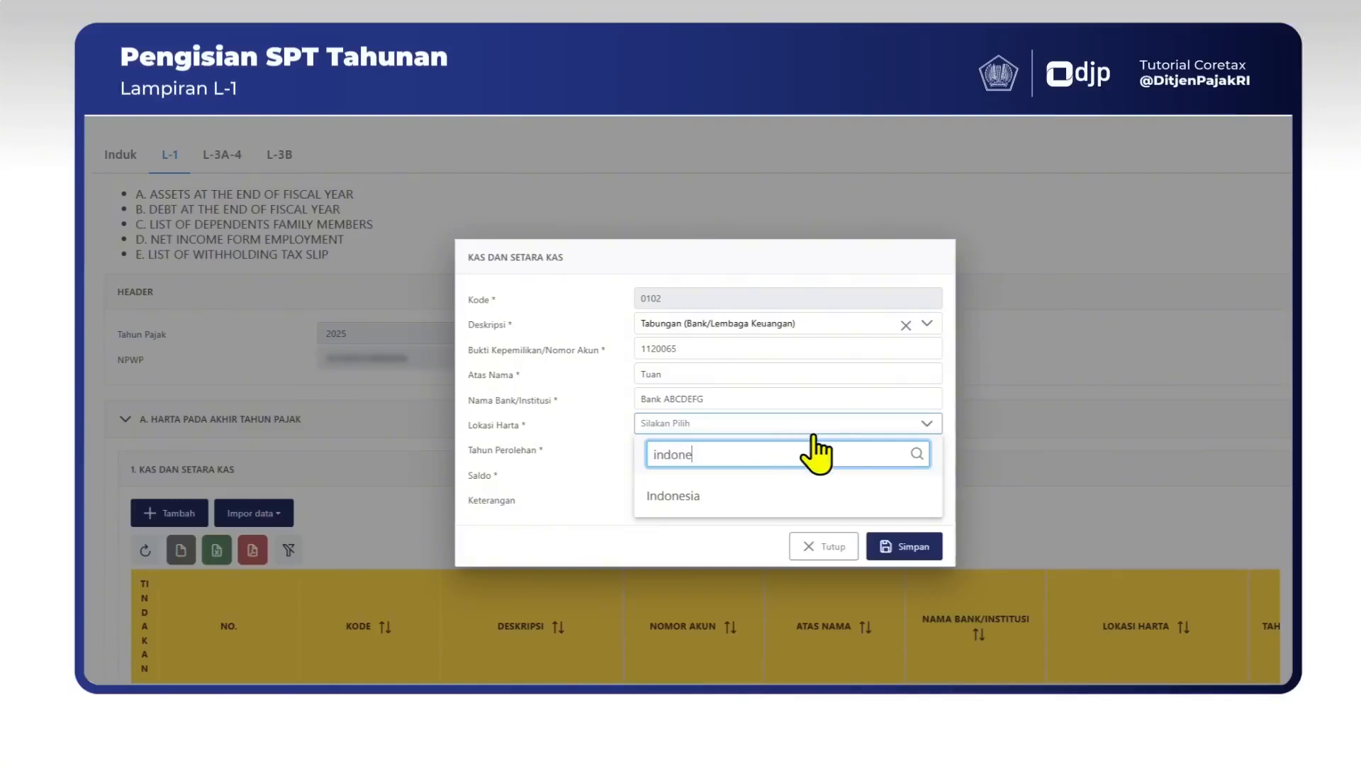
{"action": "left_click", "coordinate": [892, 499]}
{"action": "left_click", "coordinate": [800, 449]}
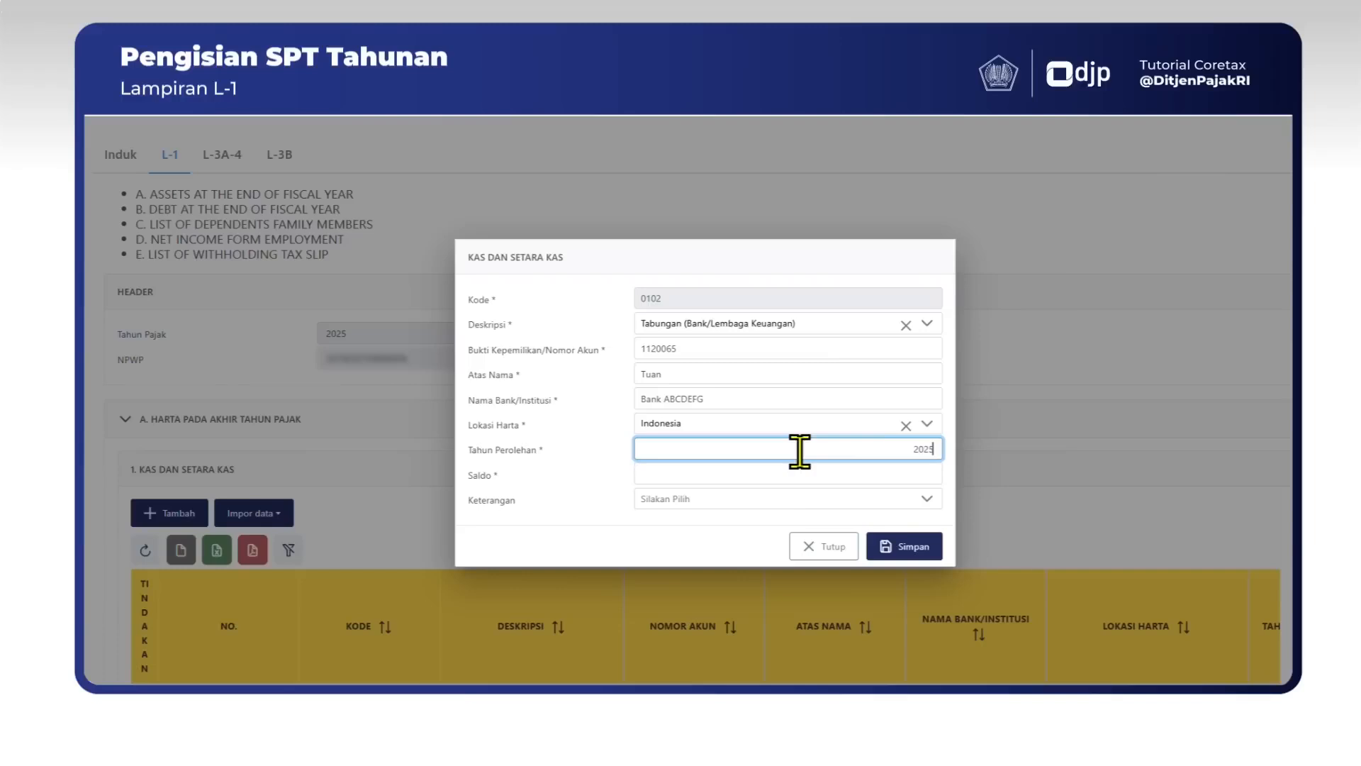
{"action": "type", "text": "2025"}
{"action": "left_click", "coordinate": [841, 475]}
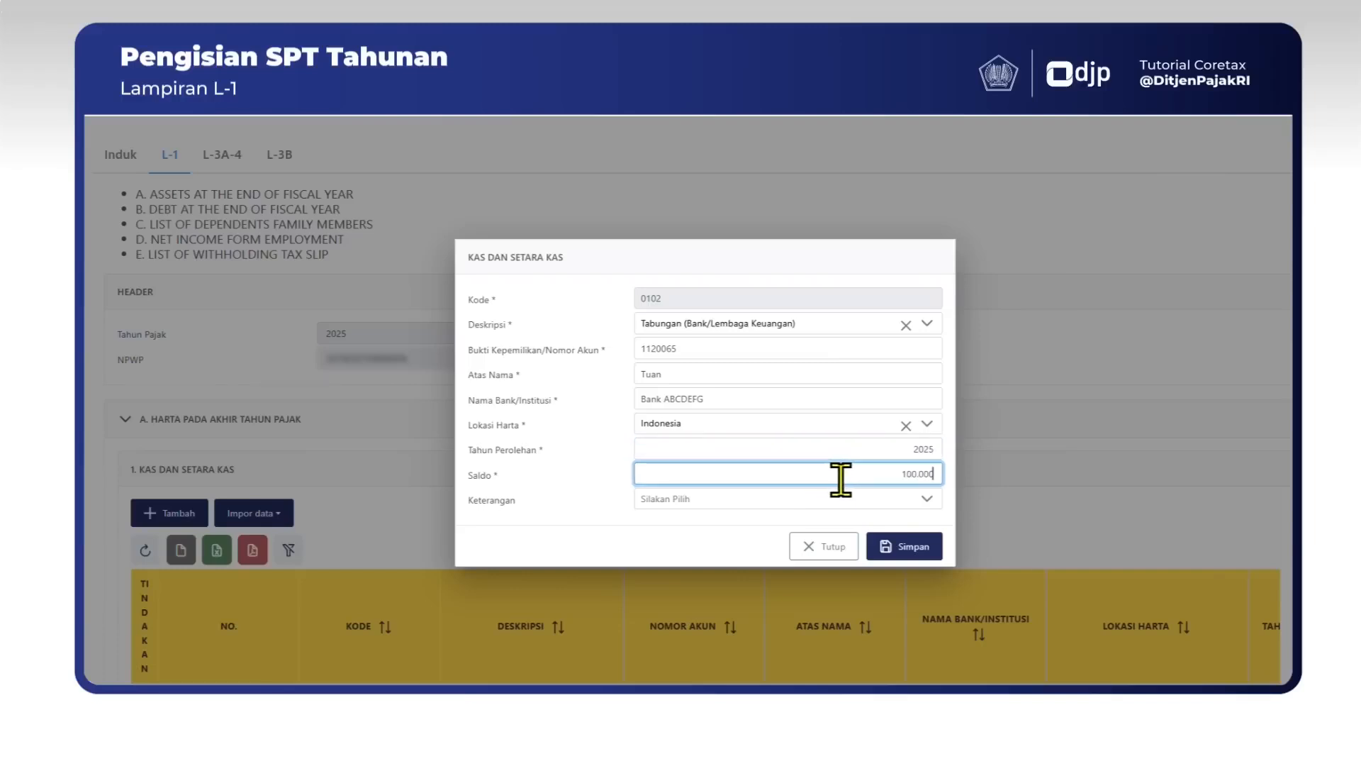
{"action": "left_click", "coordinate": [888, 498]}
{"action": "left_click", "coordinate": [887, 499]}
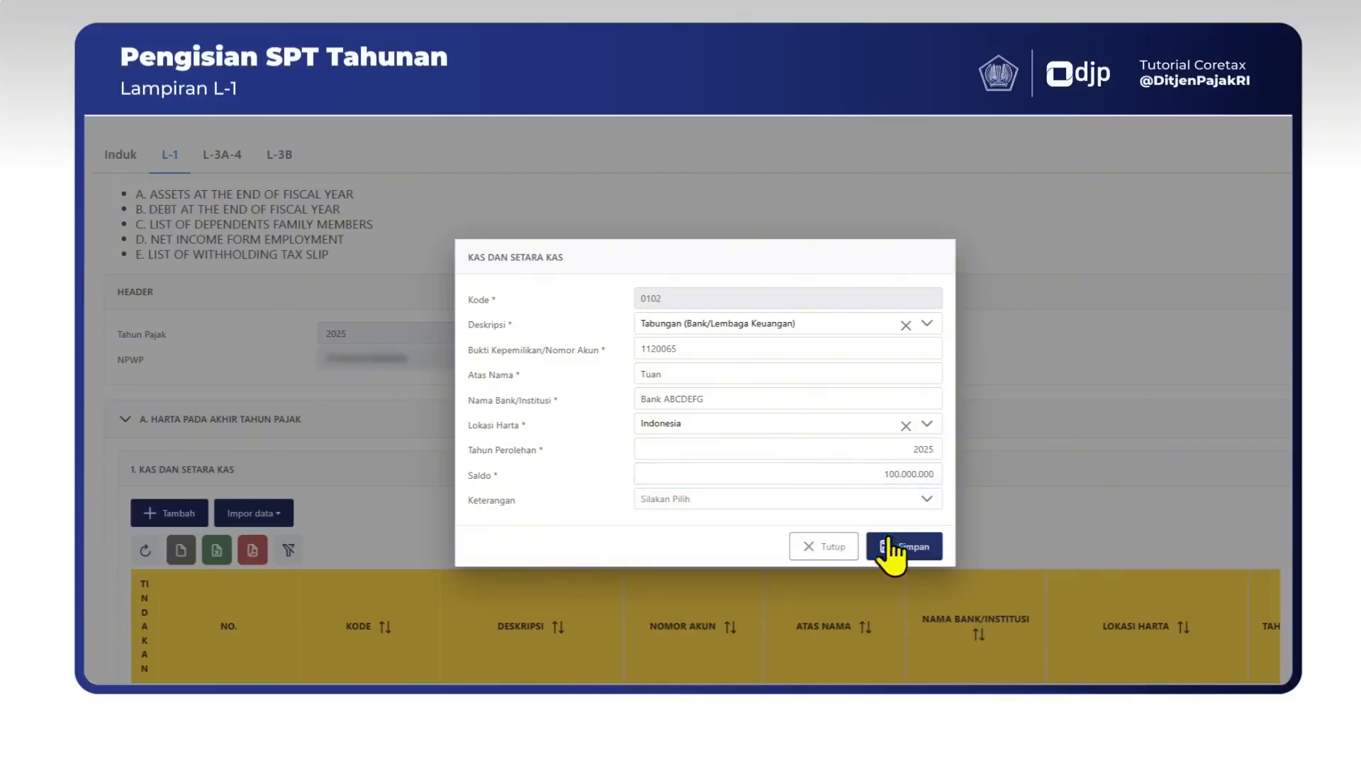
{"action": "left_click", "coordinate": [899, 549]}
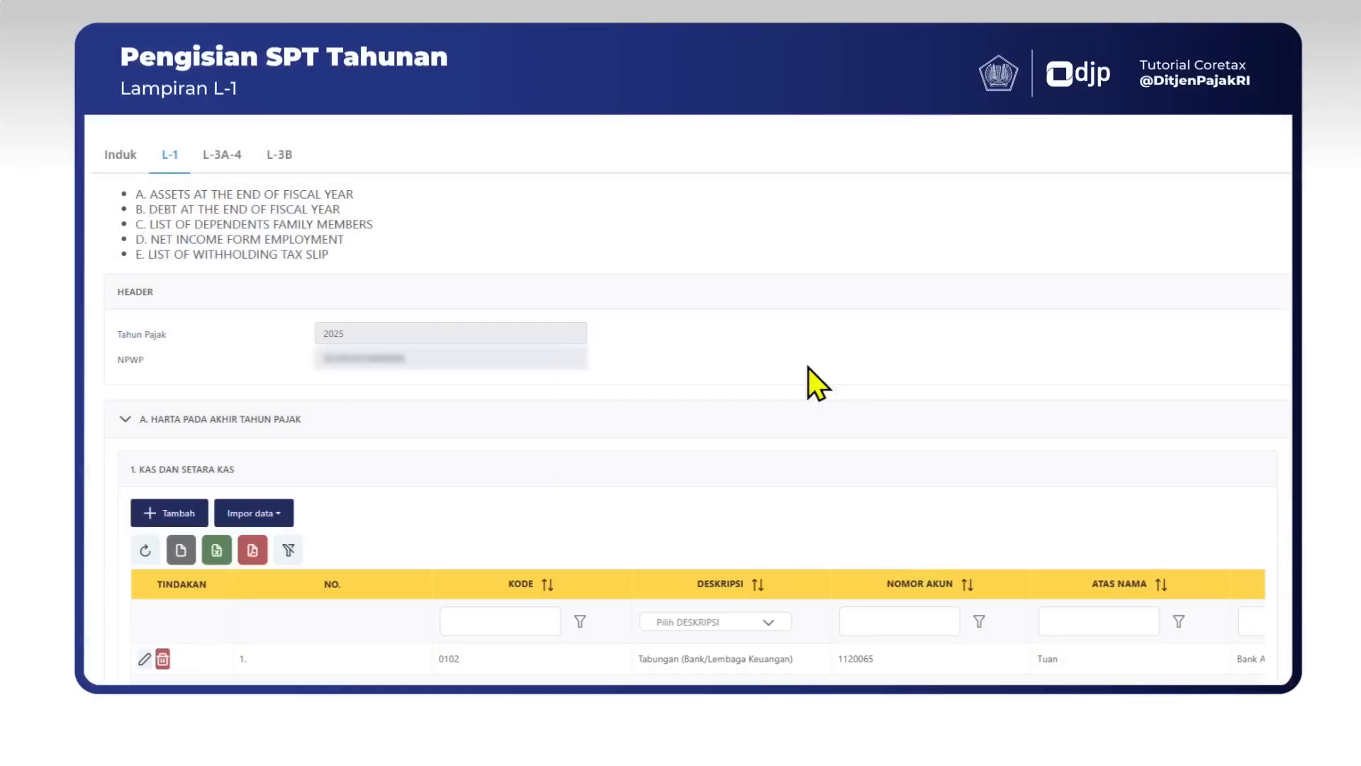
Collapse section A and start a non-bank financial institution debt entry with the creditor's NPWP.
{"action": "scroll", "coordinate": [373, 488], "scroll_direction": "down", "scroll_amount": 2}
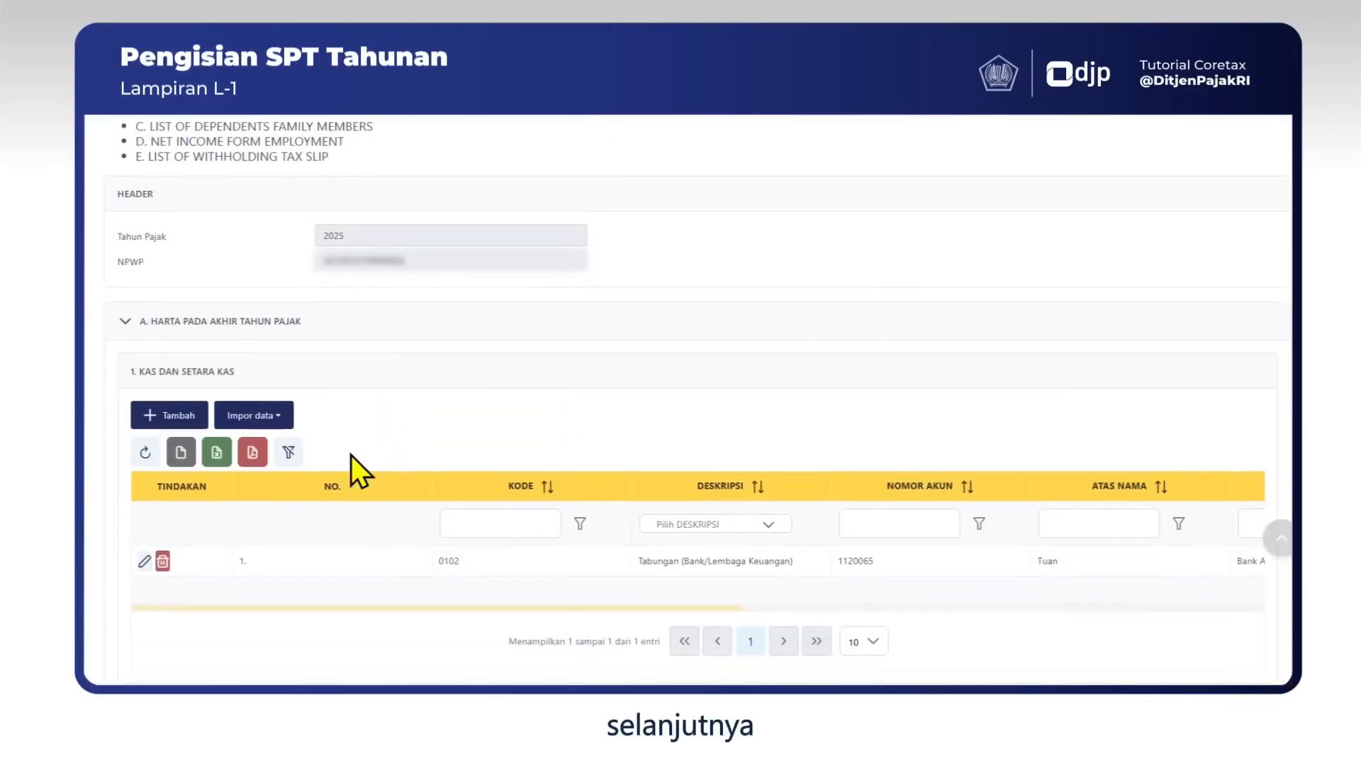
{"action": "left_click", "coordinate": [132, 325]}
{"action": "scroll", "coordinate": [244, 389], "scroll_direction": "down", "scroll_amount": 2}
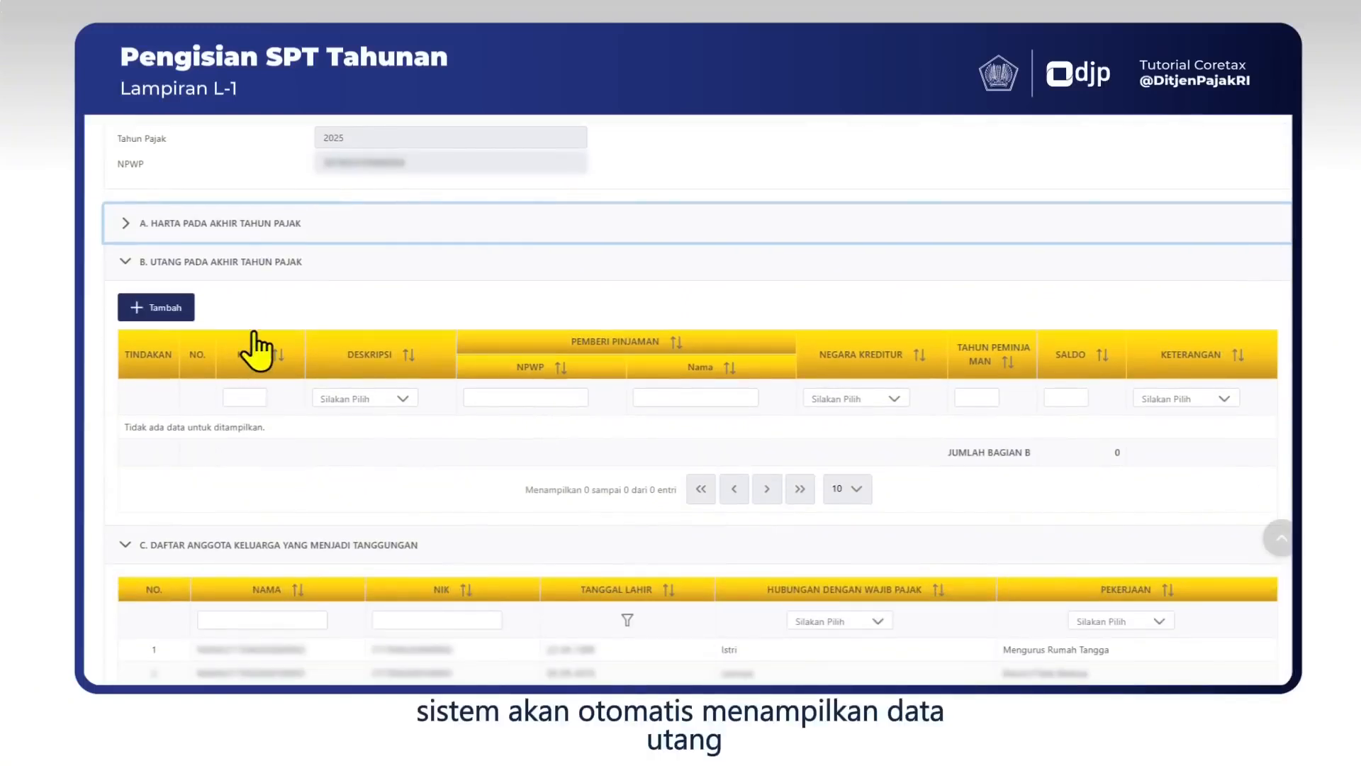
{"action": "scroll", "coordinate": [257, 348], "scroll_direction": "up", "scroll_amount": 2}
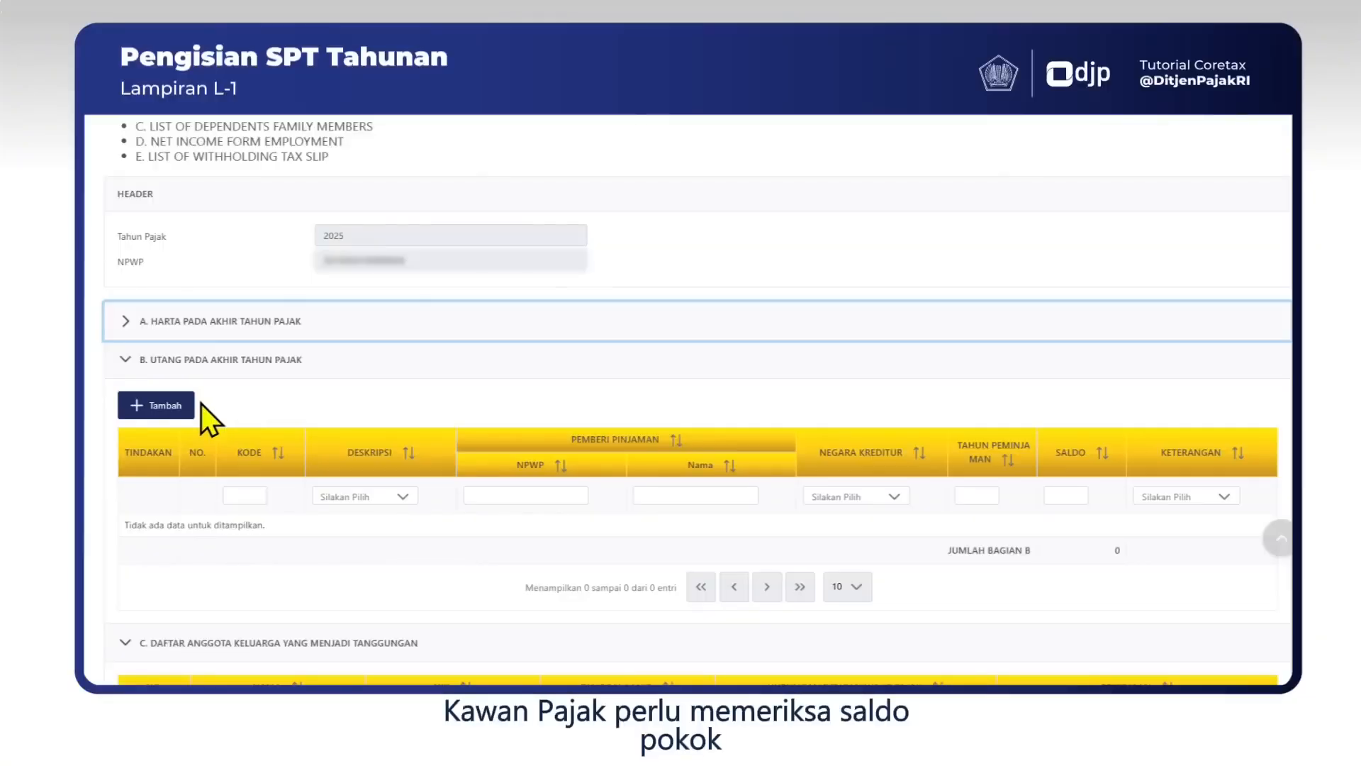
{"action": "left_click", "coordinate": [156, 405]}
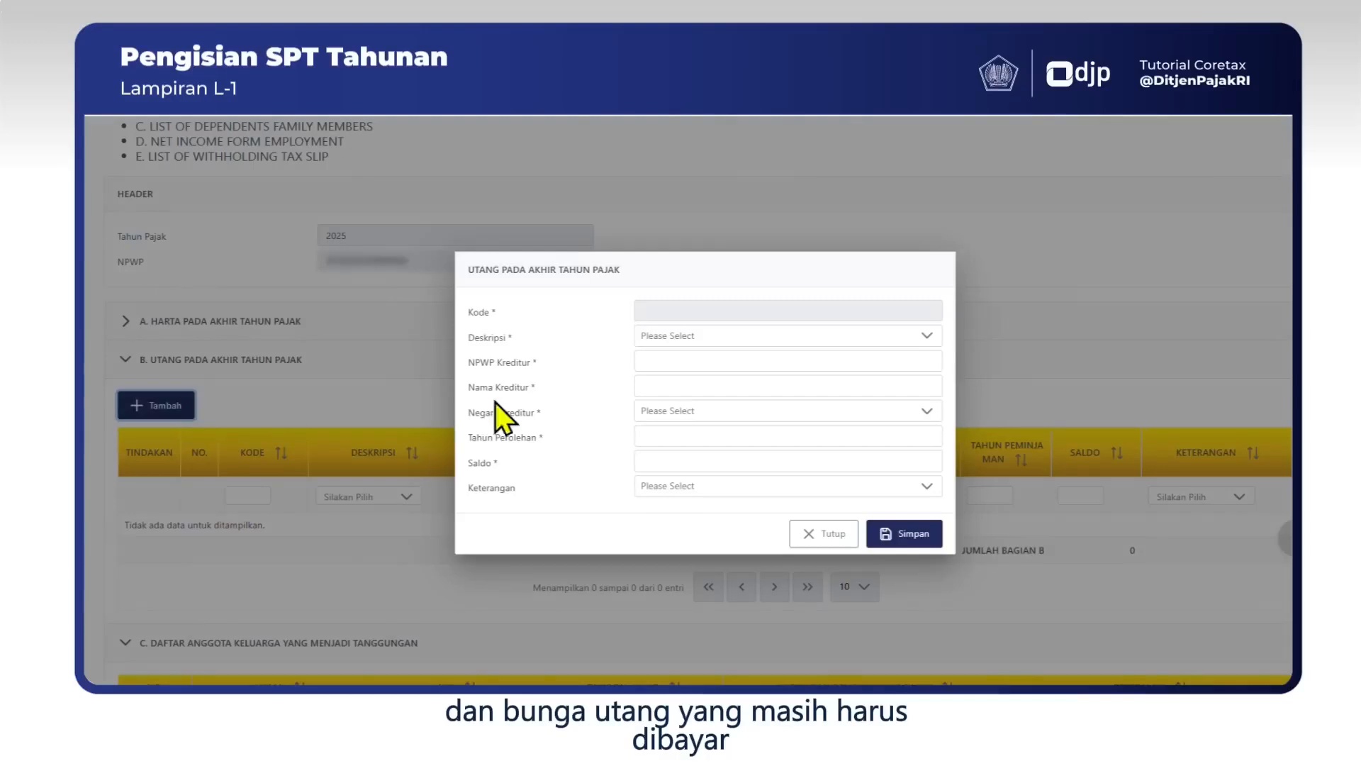
{"action": "left_click", "coordinate": [787, 335]}
{"action": "left_click", "coordinate": [482, 400]}
{"action": "left_click", "coordinate": [732, 365]}
{"action": "type", "text": "1234567891230"}
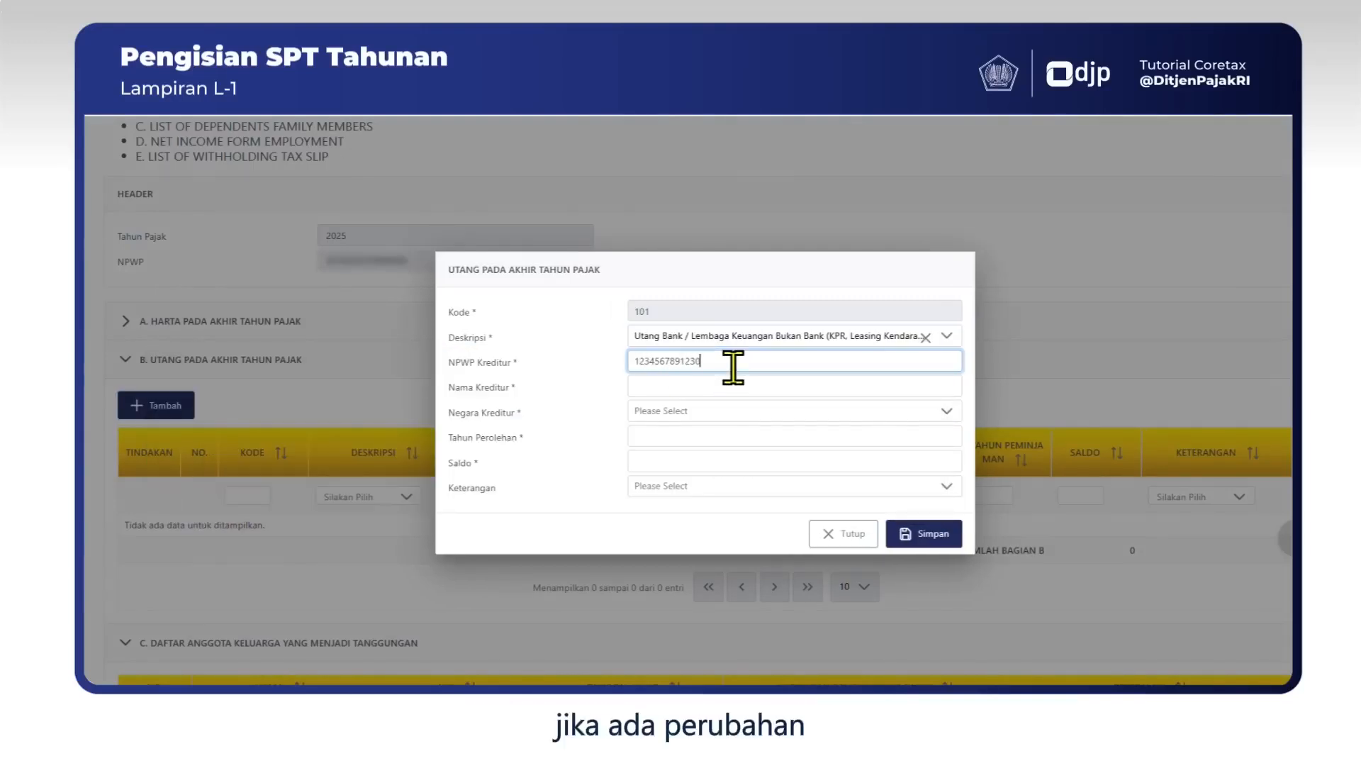
{"action": "type", "text": "4000"}
Complete the debt with creditor Bank ABCDEFG, Indonesia, 2018, balance 30.000.000, and save it.
{"action": "left_click", "coordinate": [925, 384]}
{"action": "type", "text": "Bank ABCDE"}
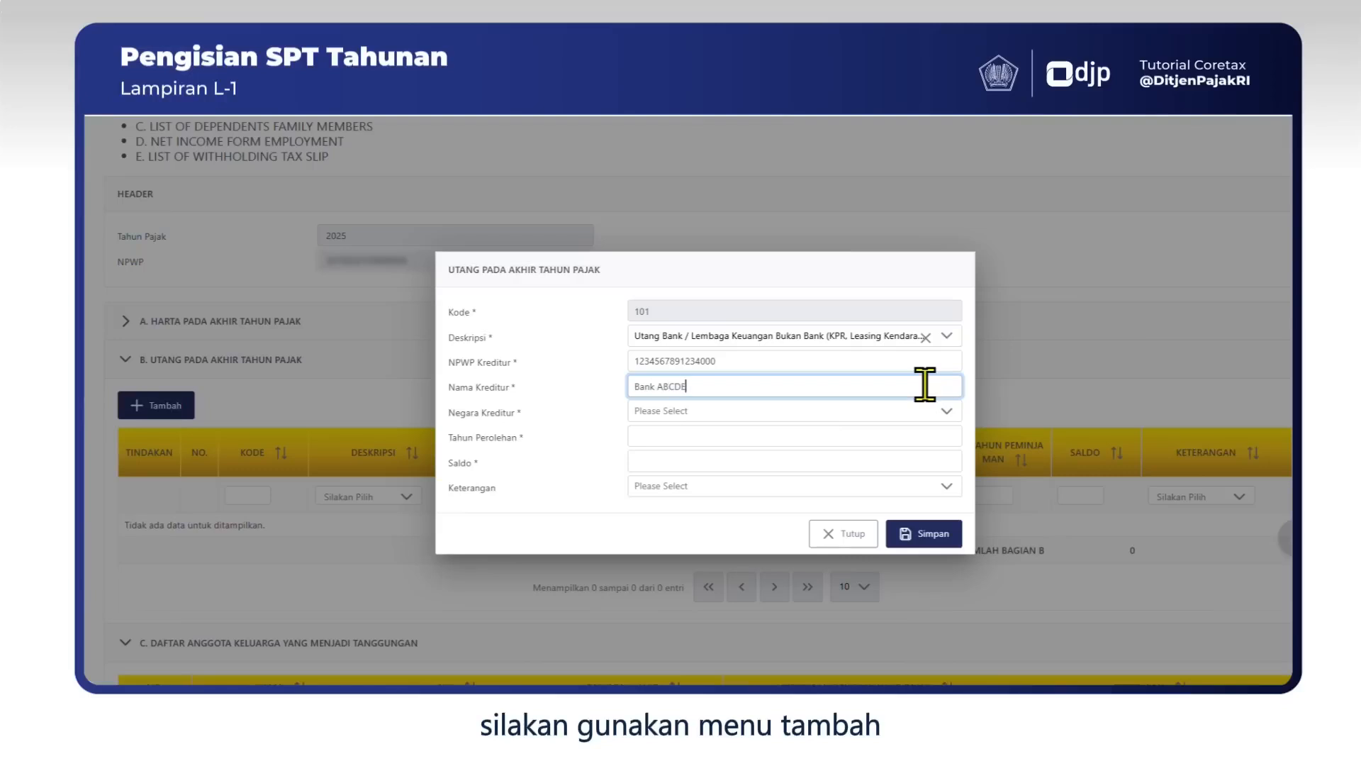
{"action": "type", "text": "FG"}
{"action": "left_click", "coordinate": [698, 413]}
{"action": "type", "text": "indo"}
{"action": "left_click", "coordinate": [775, 484]}
{"action": "left_click", "coordinate": [717, 439]}
{"action": "type", "text": "2018"}
{"action": "left_click", "coordinate": [754, 461]}
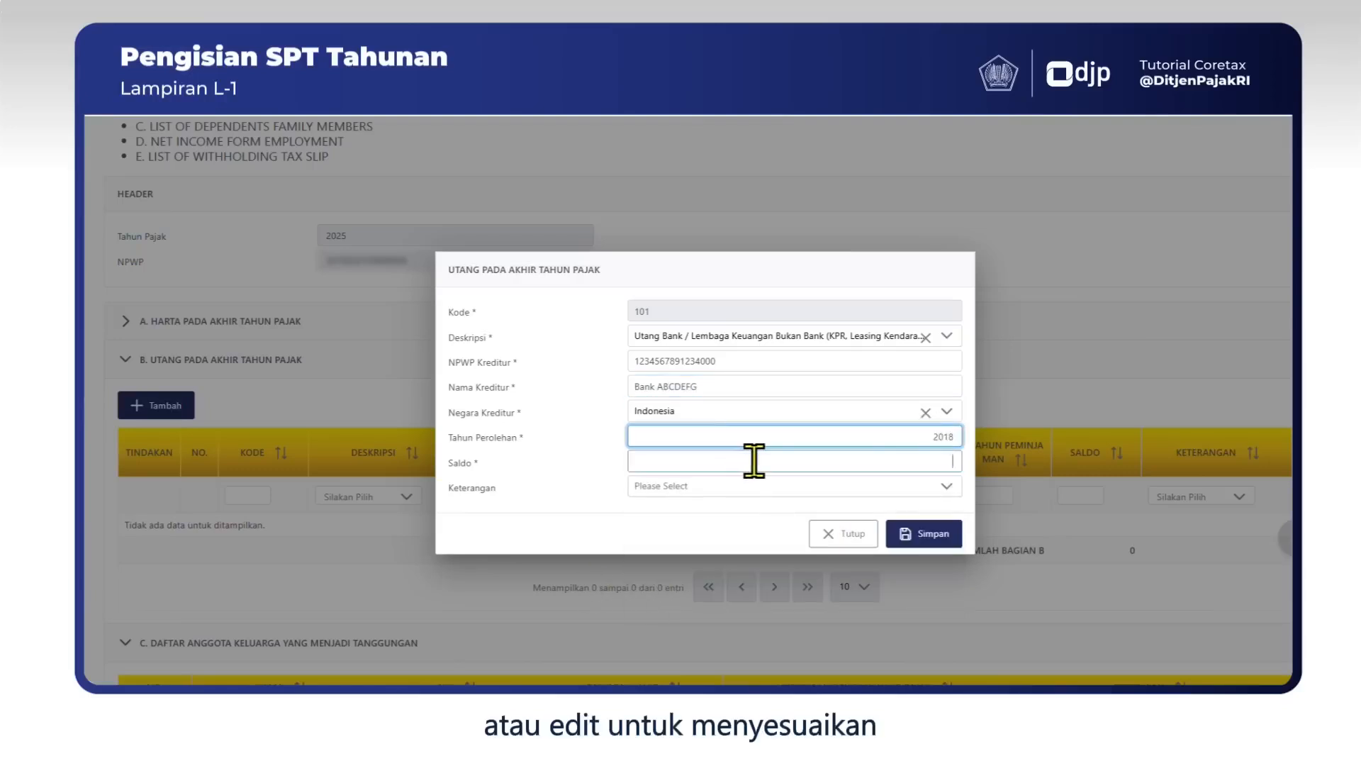
{"action": "type", "text": "30000000"}
{"action": "left_click", "coordinate": [923, 533]}
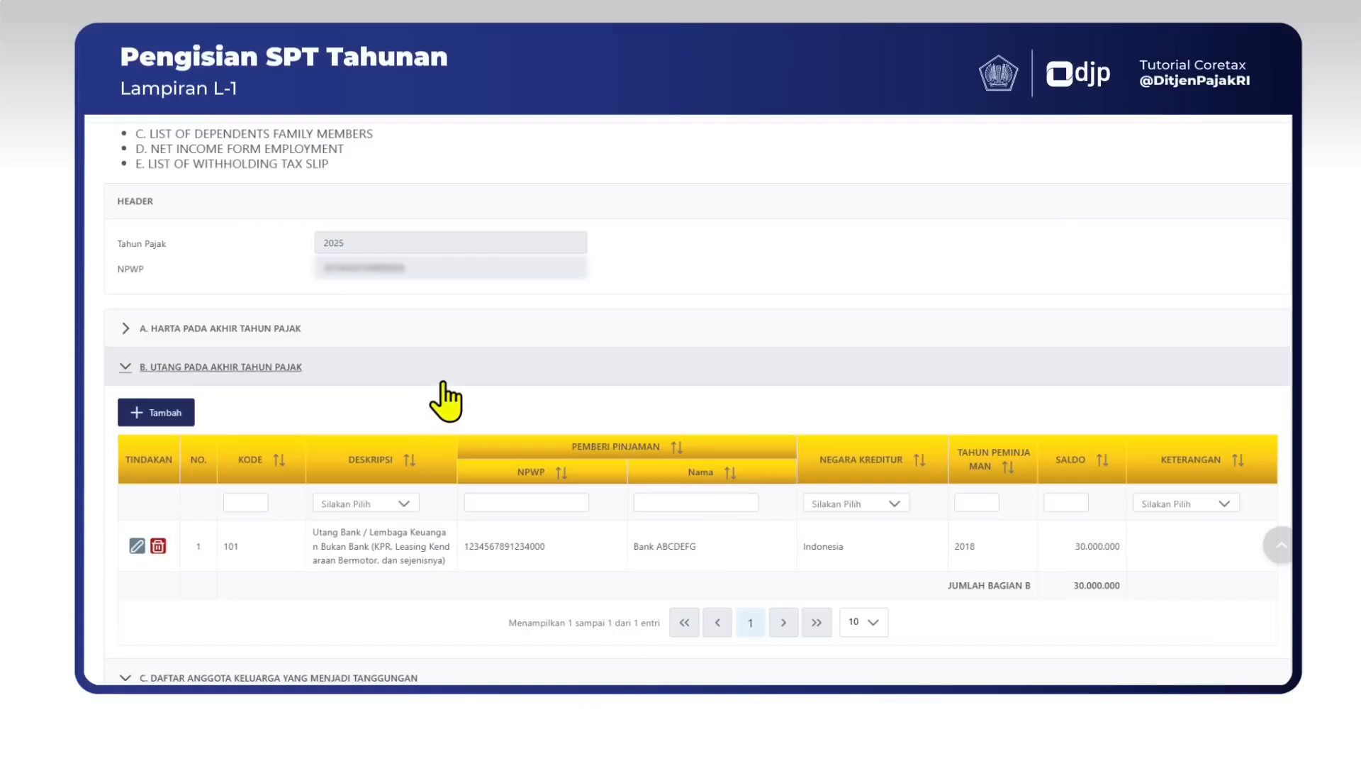
{"action": "left_click", "coordinate": [125, 368]}
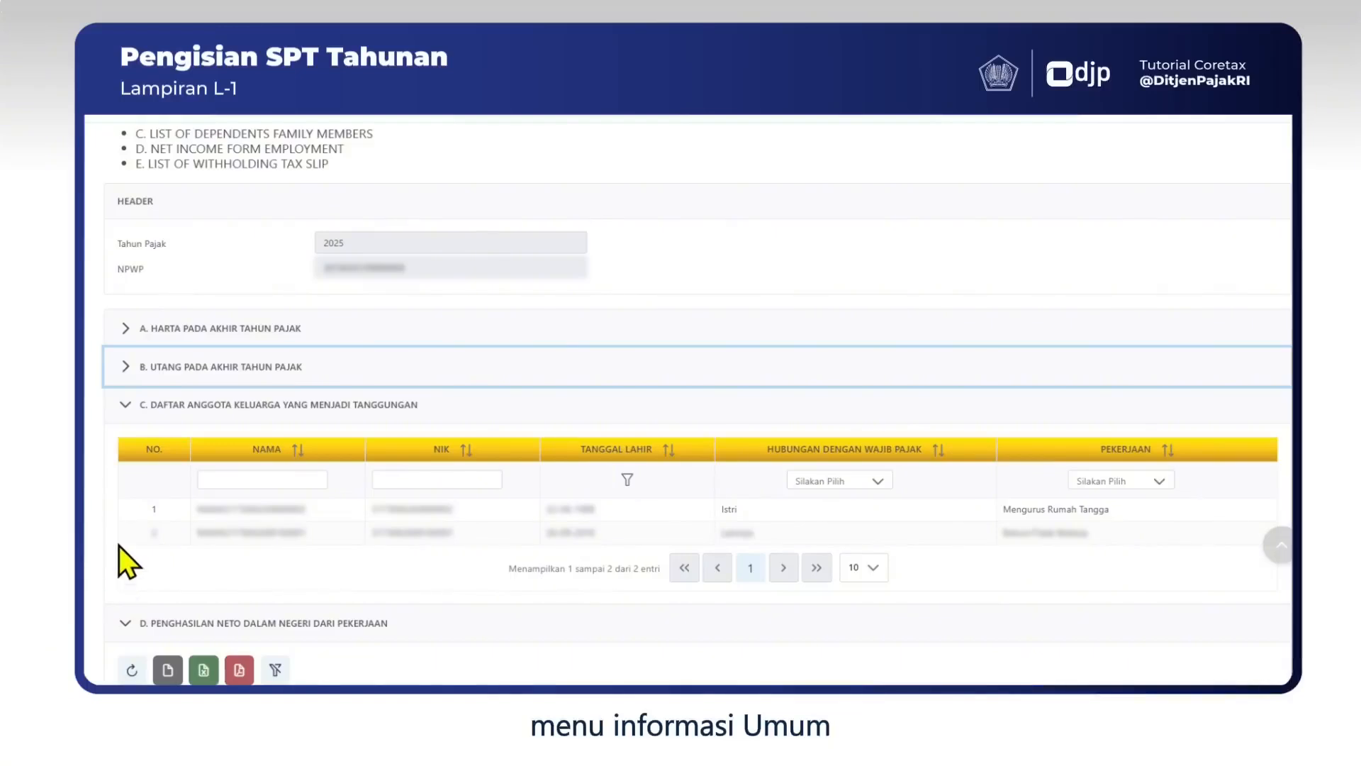
Fold sections C and D, then open and close an empty Bukti Potong form in section E.
{"action": "left_click", "coordinate": [124, 405]}
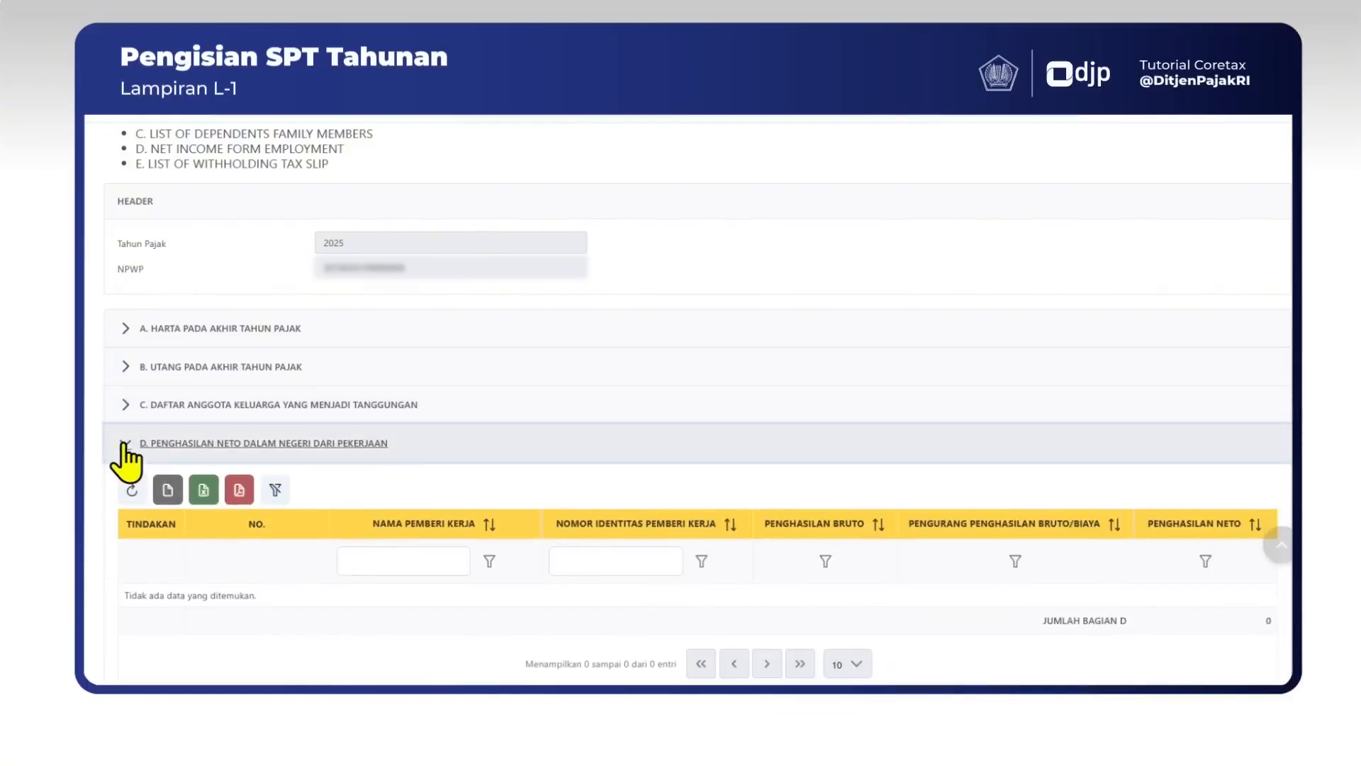
{"action": "left_click", "coordinate": [125, 444]}
{"action": "scroll", "coordinate": [288, 540], "scroll_direction": "down", "scroll_amount": 4}
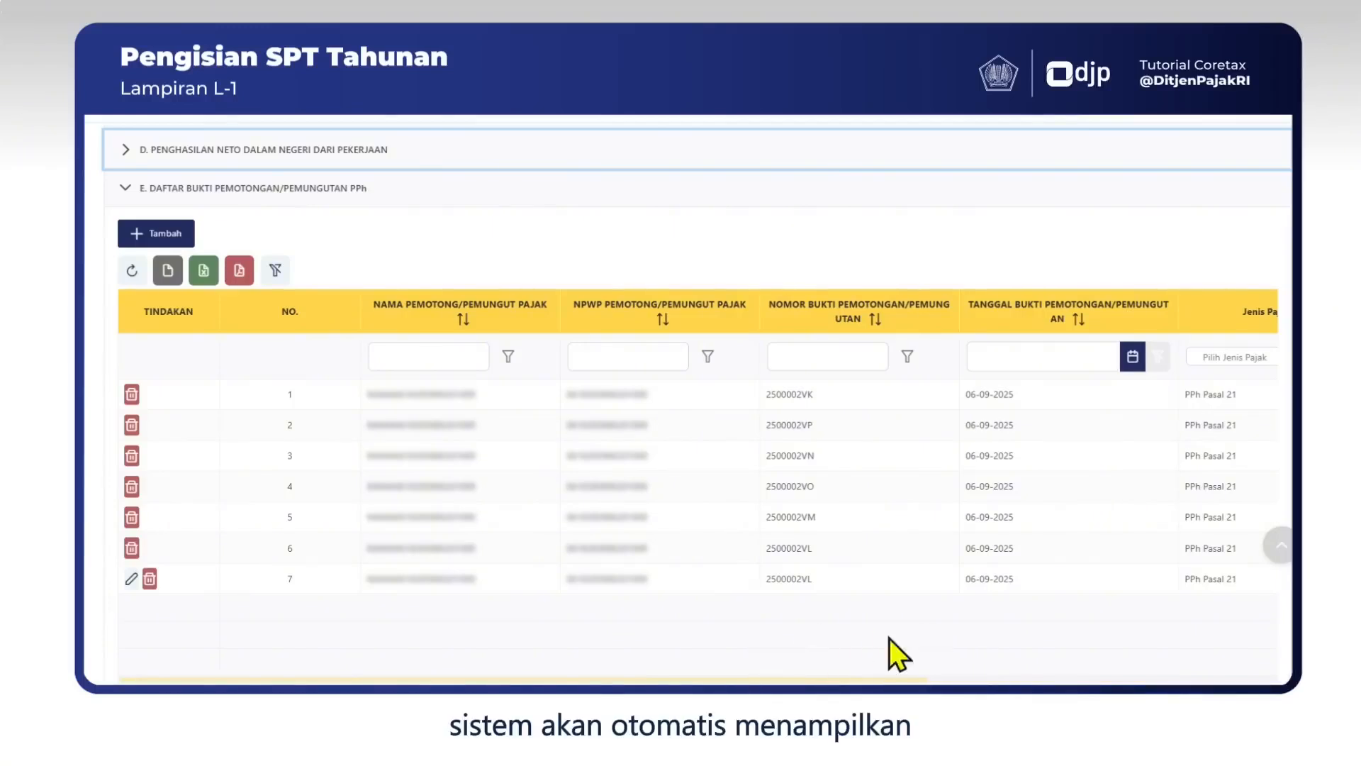
{"action": "mouse_move", "coordinate": [842, 679]}
{"action": "left_mouse_down"}
{"action": "mouse_move", "coordinate": [1104, 687]}
{"action": "mouse_move", "coordinate": [843, 686]}
{"action": "left_mouse_up"}
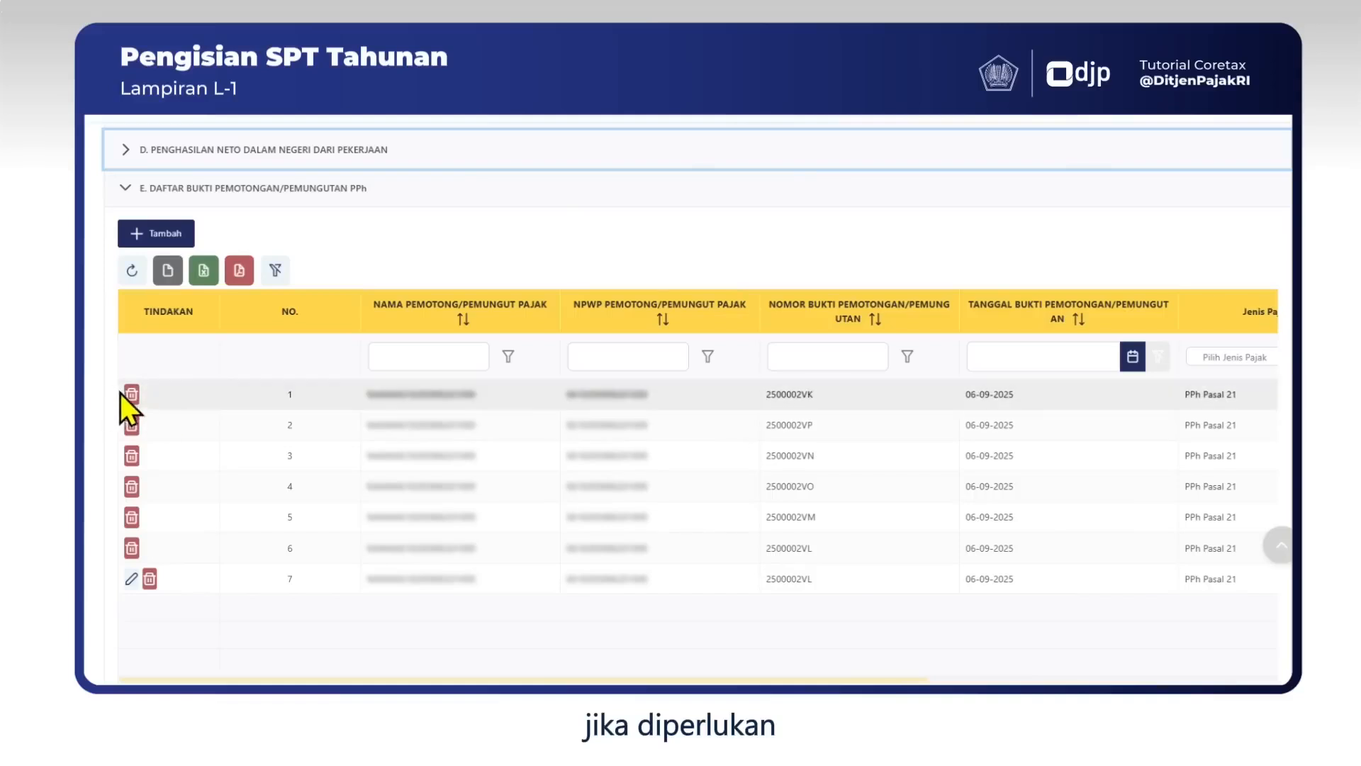
{"action": "left_click", "coordinate": [164, 233]}
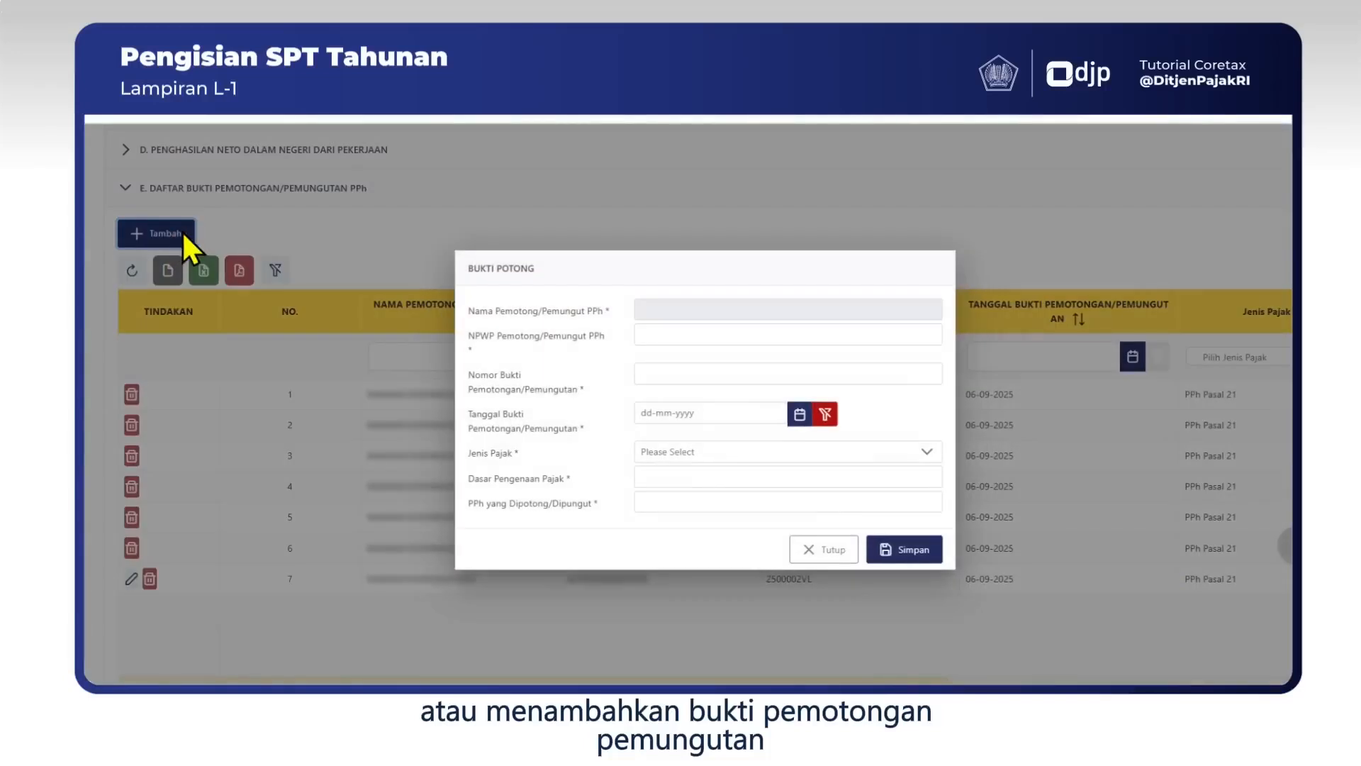
{"action": "left_click", "coordinate": [835, 552]}
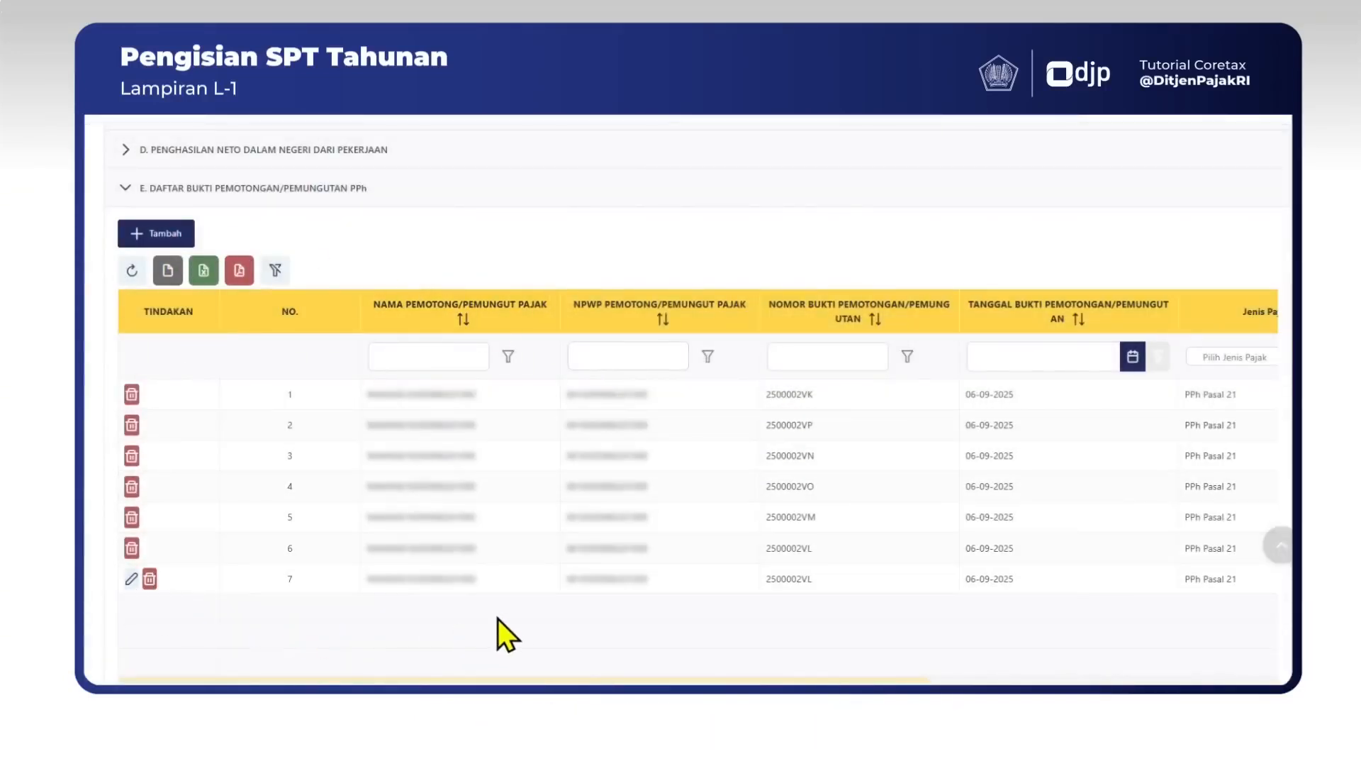
{"action": "scroll", "coordinate": [504, 611], "scroll_direction": "down", "scroll_amount": 7}
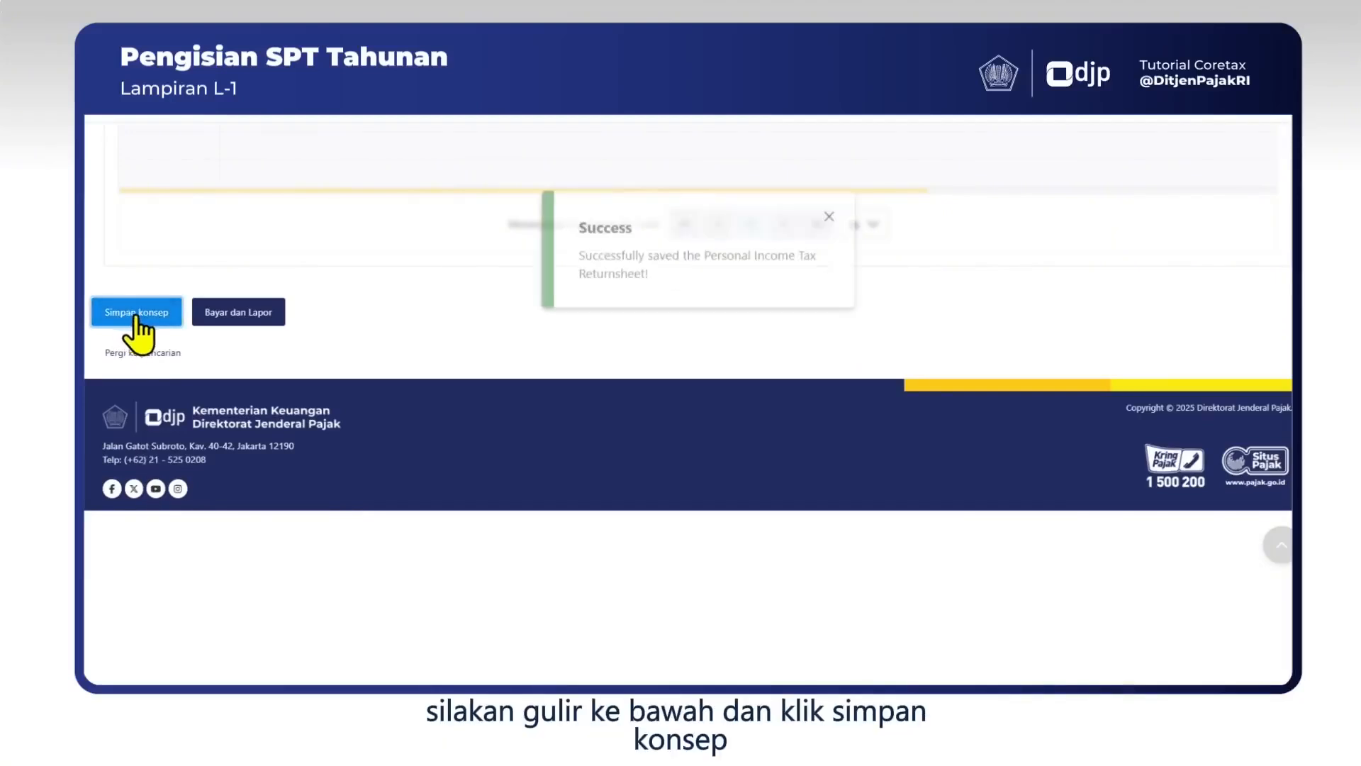
Open the Induk form and review it: 10a tax credit 10.000.000, 11a underpayment 5.225.000.
{"action": "scroll", "coordinate": [633, 344], "scroll_direction": "up", "scroll_amount": 1}
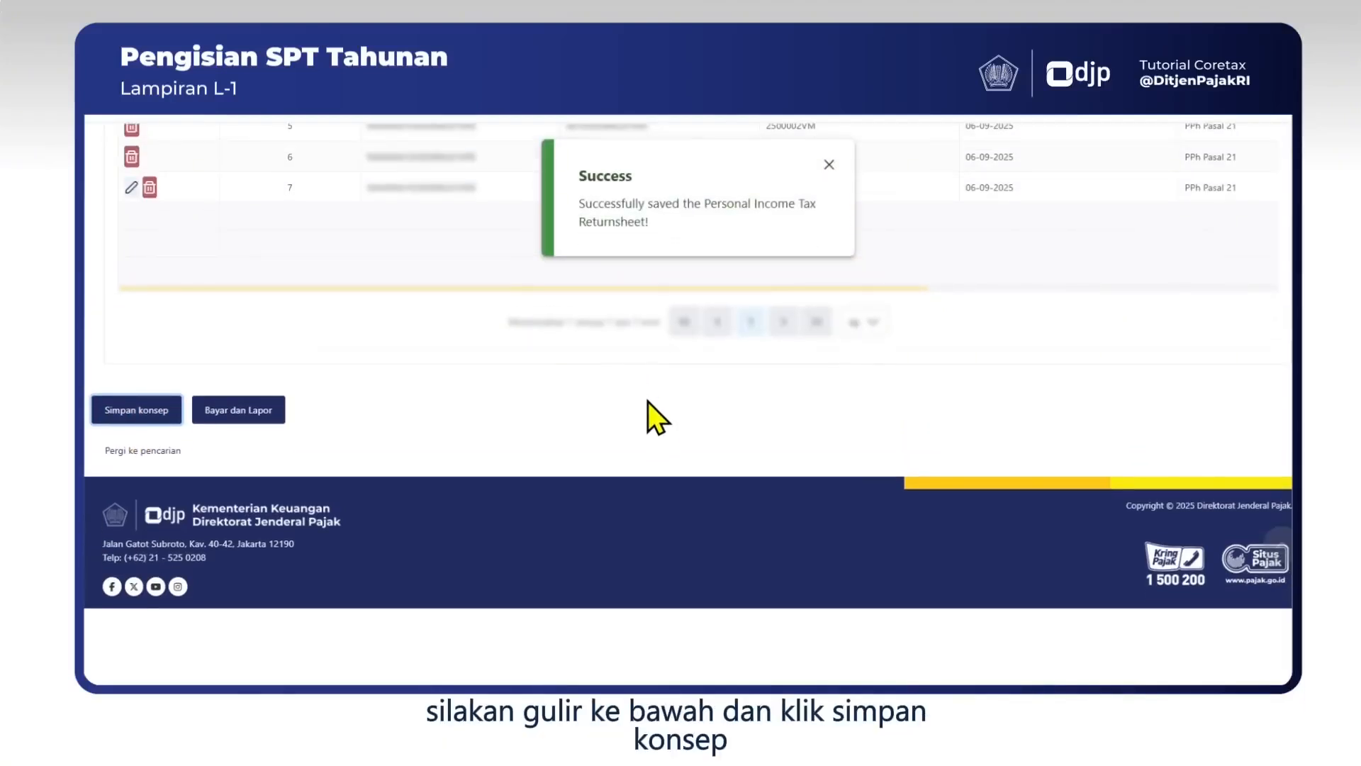
{"action": "scroll", "coordinate": [648, 402], "scroll_direction": "up", "scroll_amount": 10}
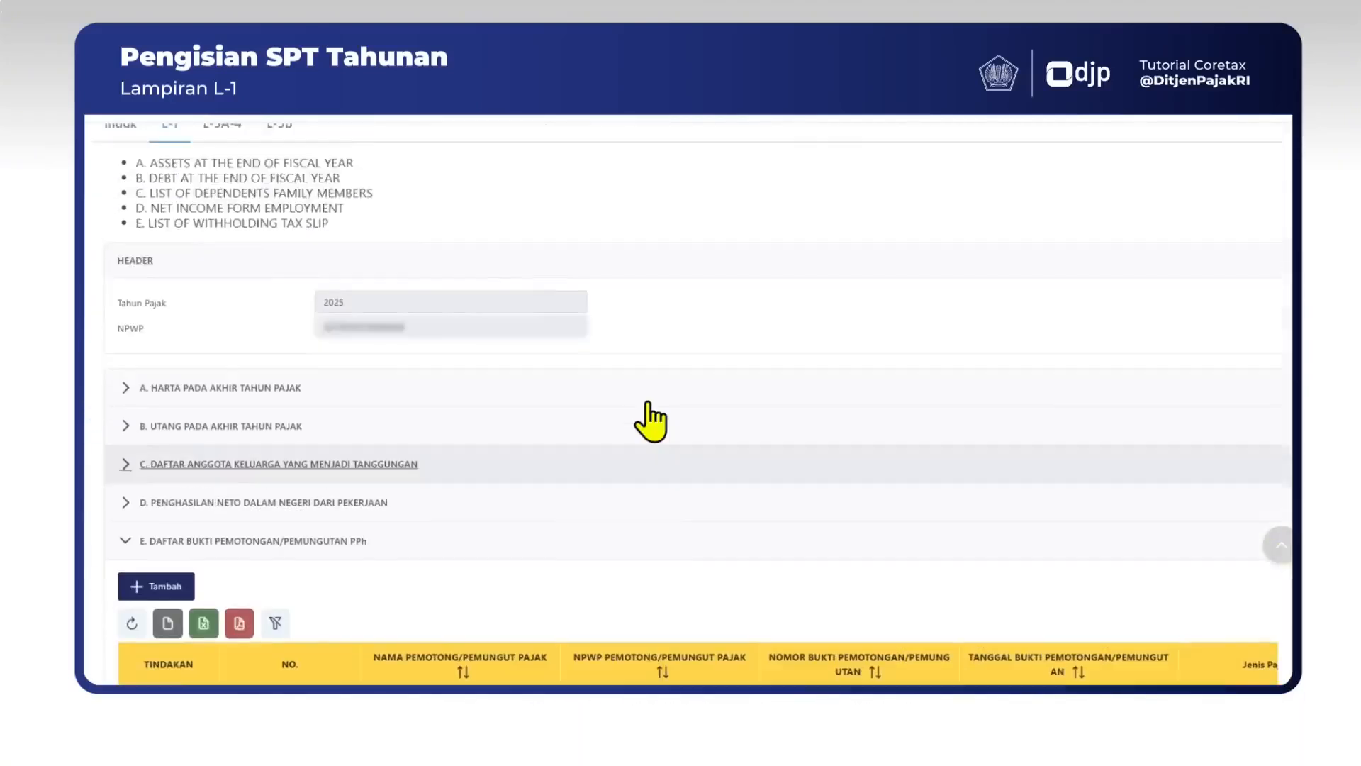
{"action": "scroll", "coordinate": [648, 404], "scroll_direction": "up", "scroll_amount": 2}
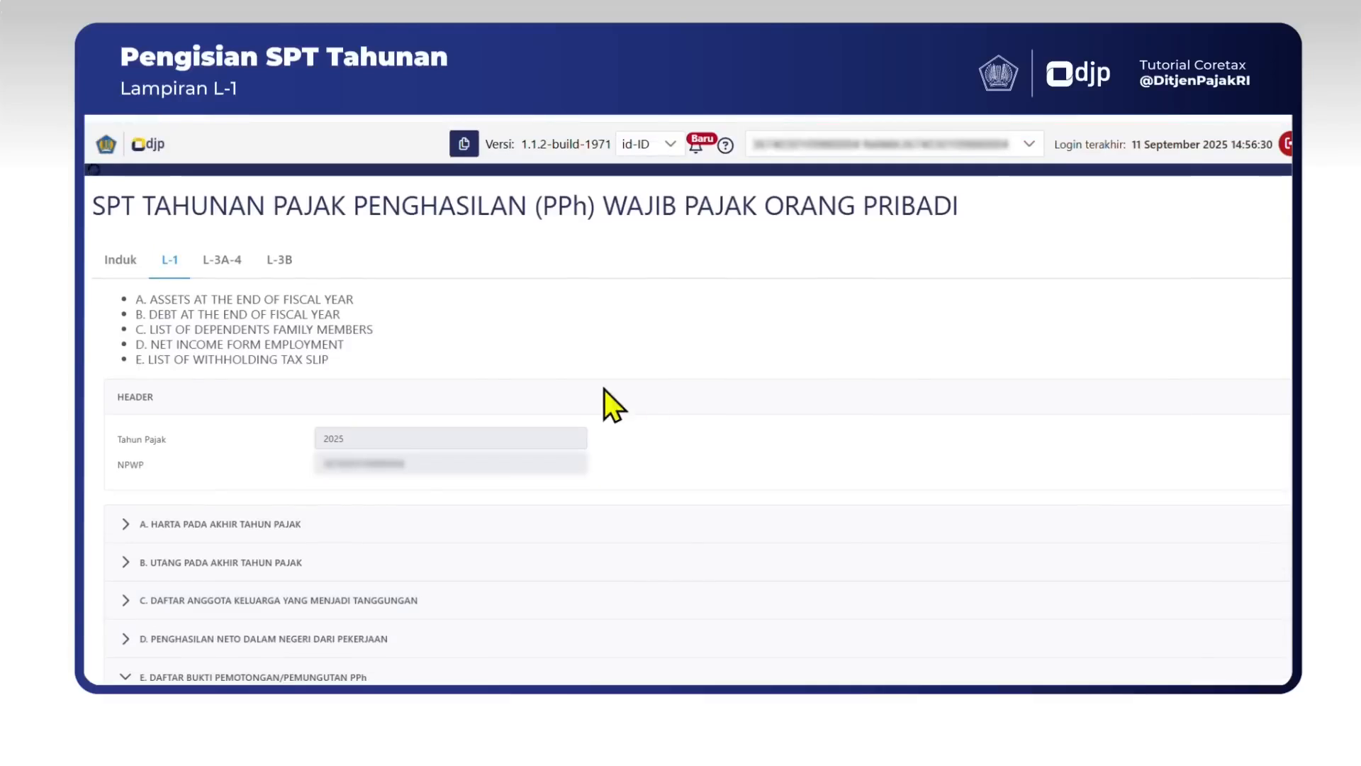
{"action": "left_click", "coordinate": [111, 261]}
{"action": "scroll", "coordinate": [1217, 374], "scroll_direction": "down", "scroll_amount": 6}
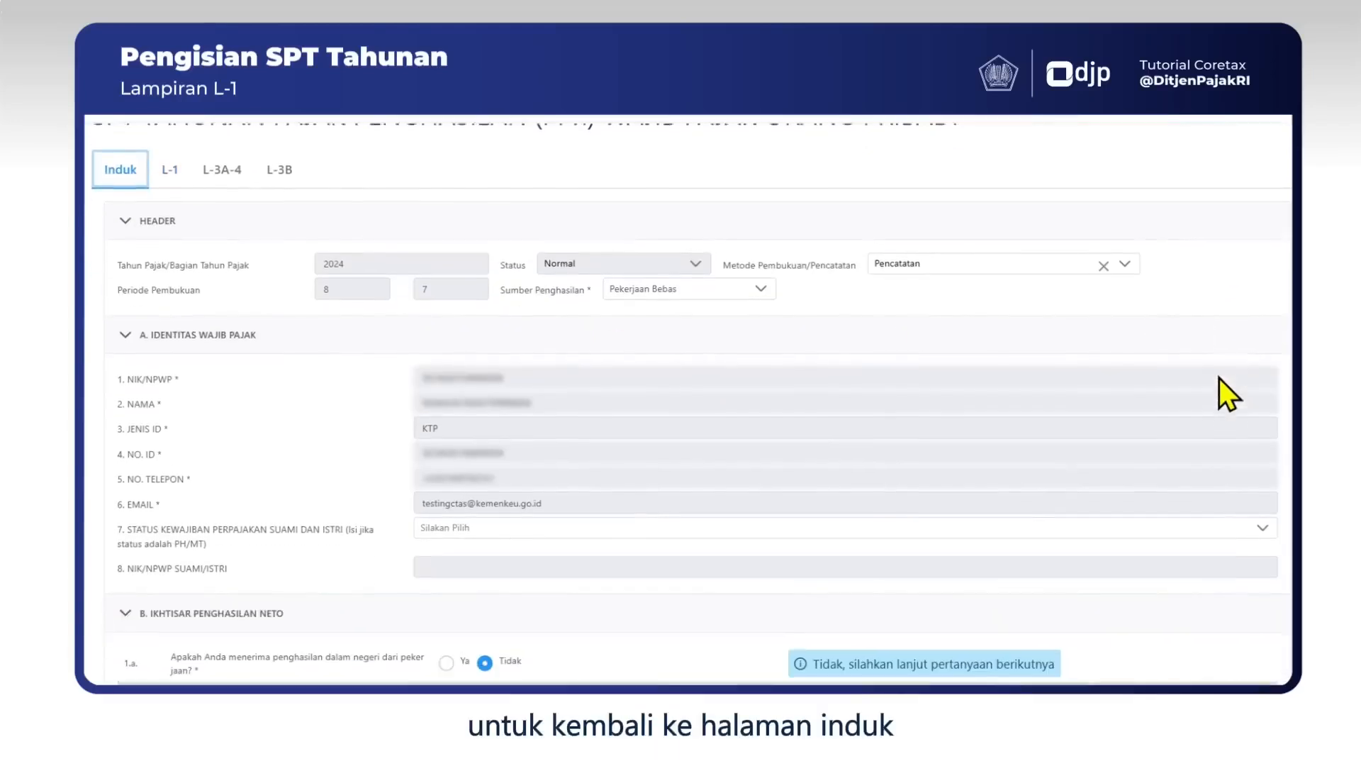
{"action": "scroll", "coordinate": [1221, 383], "scroll_direction": "down", "scroll_amount": 6}
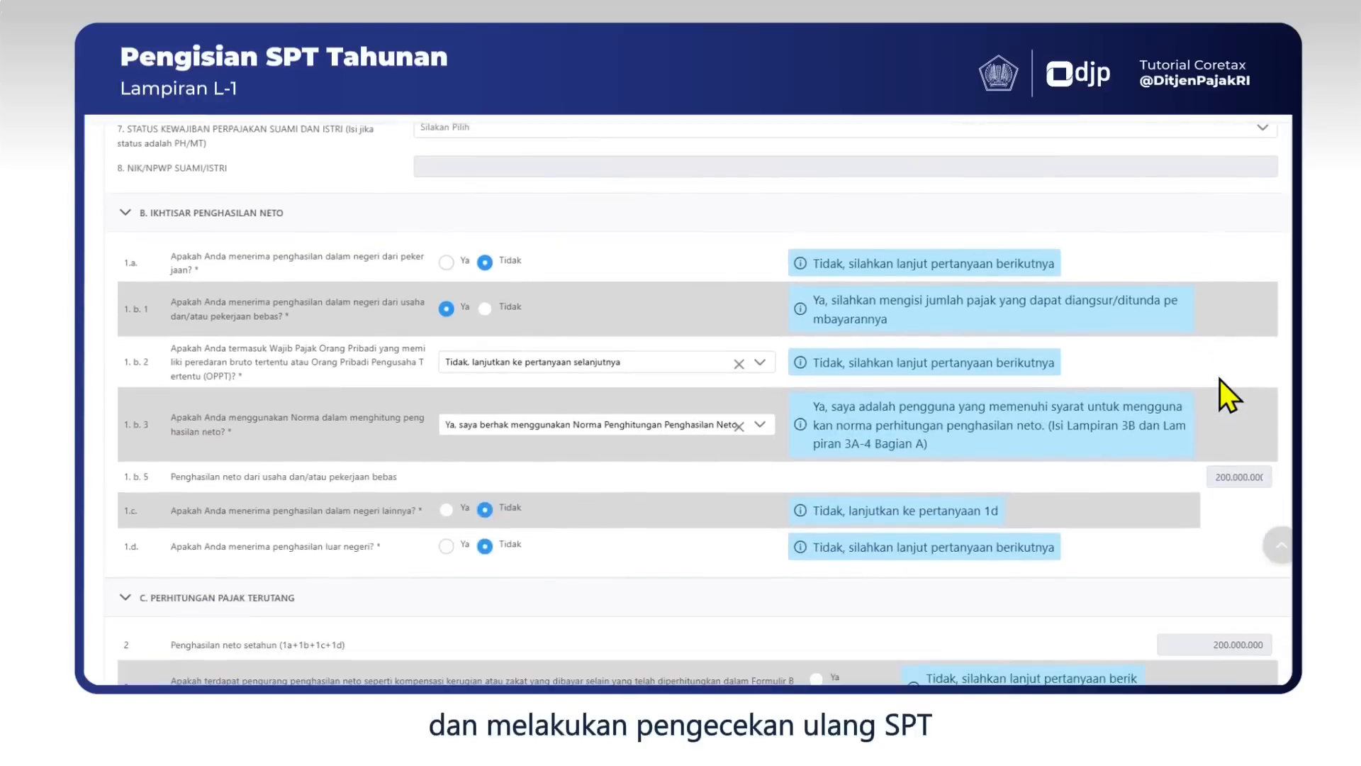
{"action": "scroll", "coordinate": [1227, 390], "scroll_direction": "down", "scroll_amount": 7}
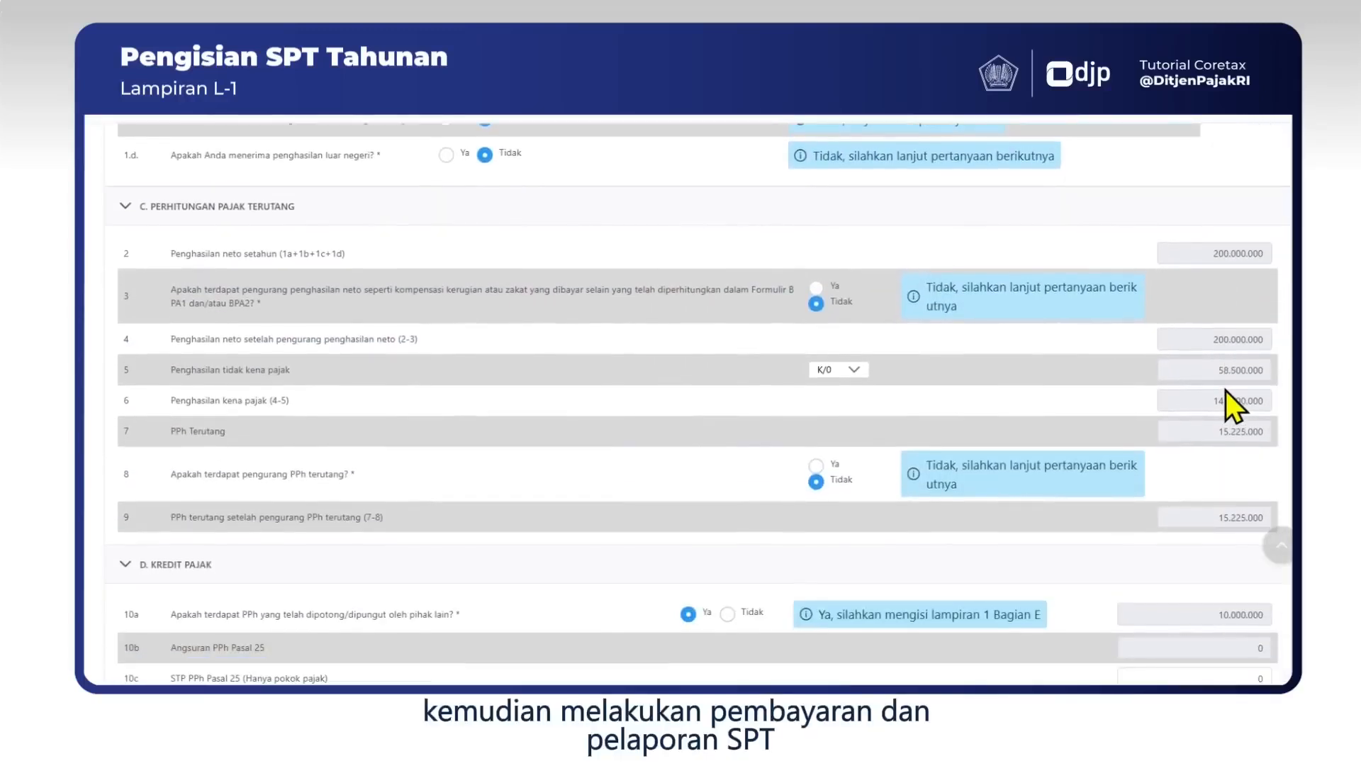
{"action": "scroll", "coordinate": [1227, 390], "scroll_direction": "down", "scroll_amount": 5}
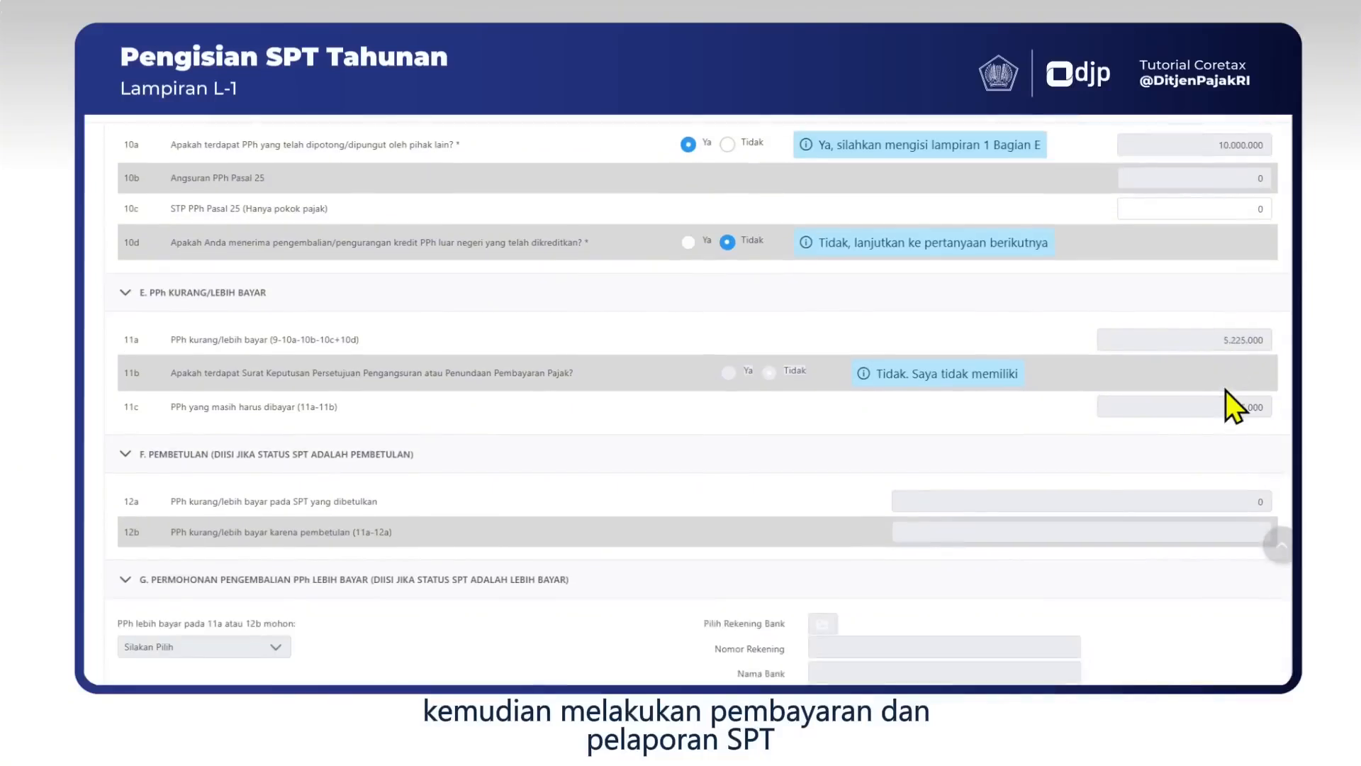
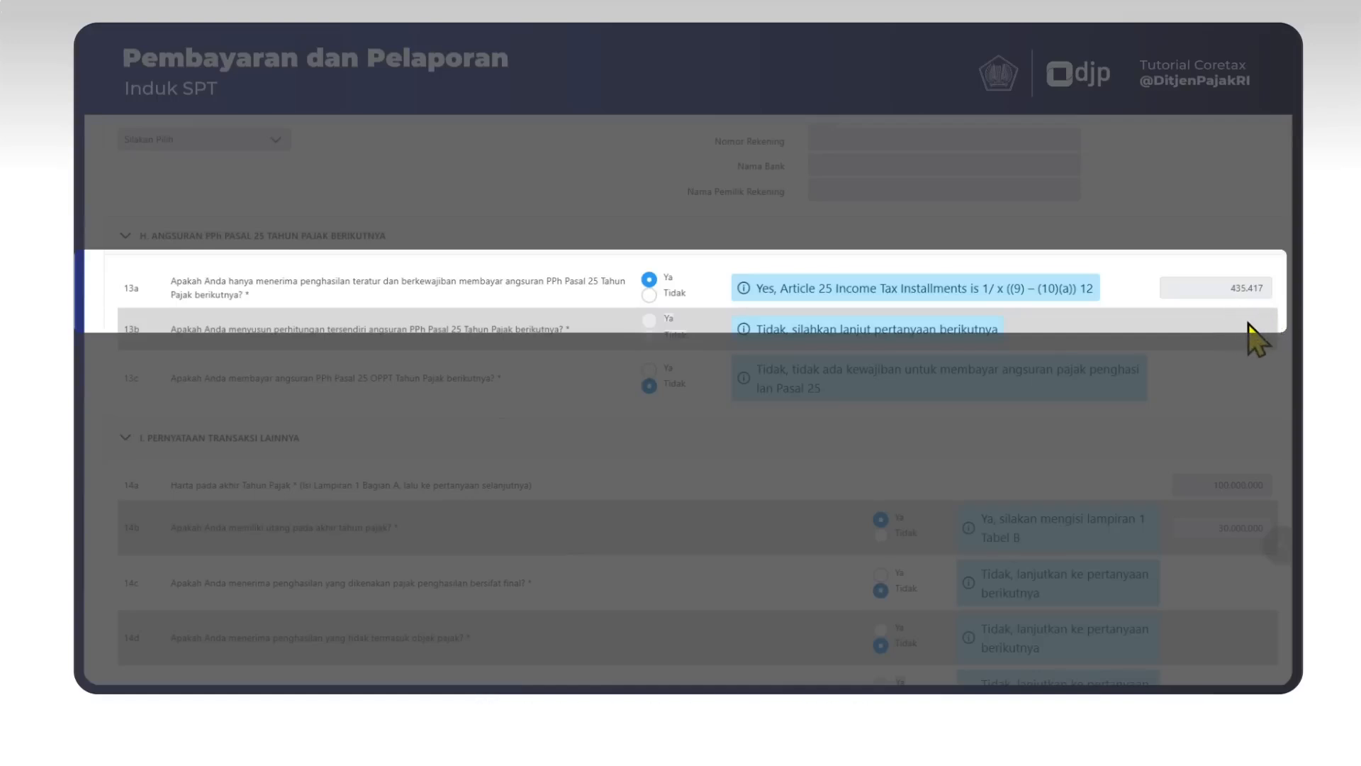
Scroll down the Induk form to the final section, K. Pernyataan.
{"action": "scroll", "coordinate": [518, 468], "scroll_direction": "down", "scroll_amount": 15}
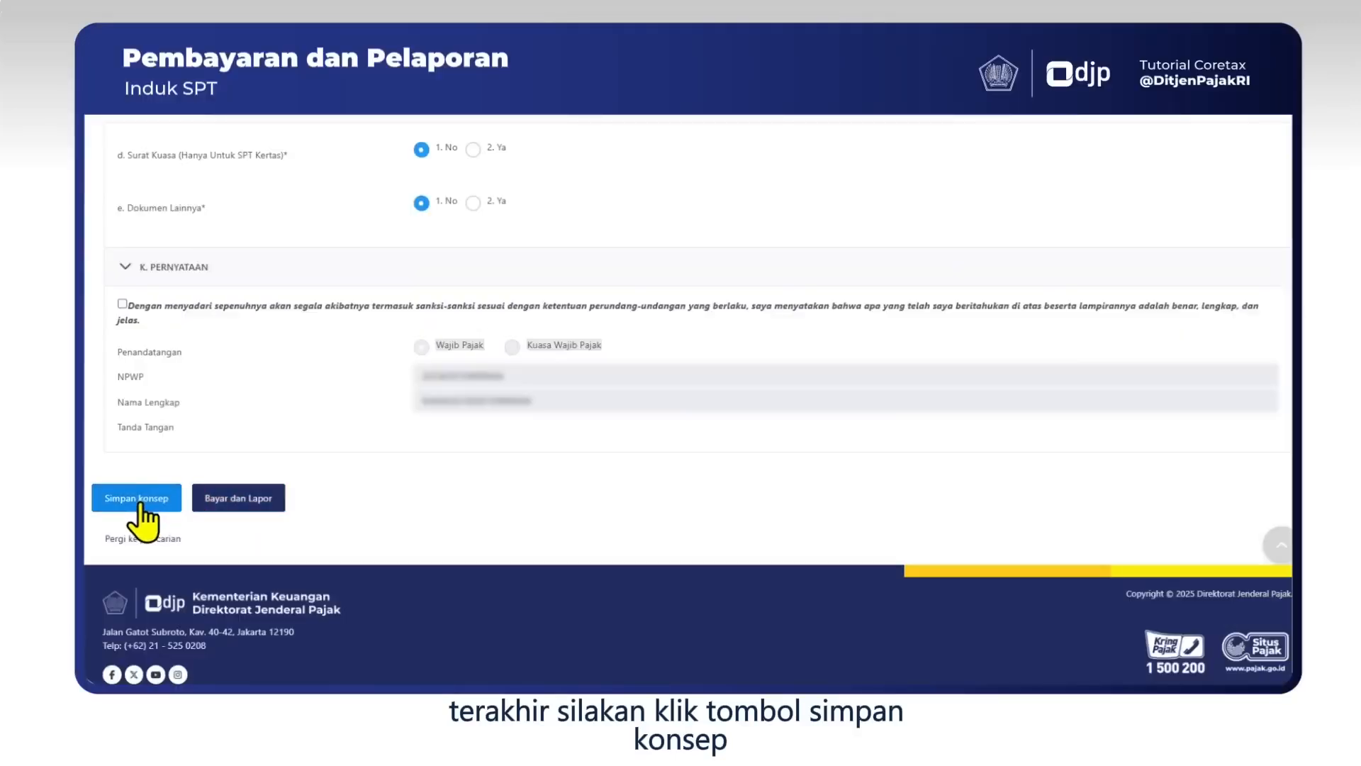
Save the return as a draft and start Bayar dan Lapor, dismissing the success and notice messages.
{"action": "left_click", "coordinate": [142, 500]}
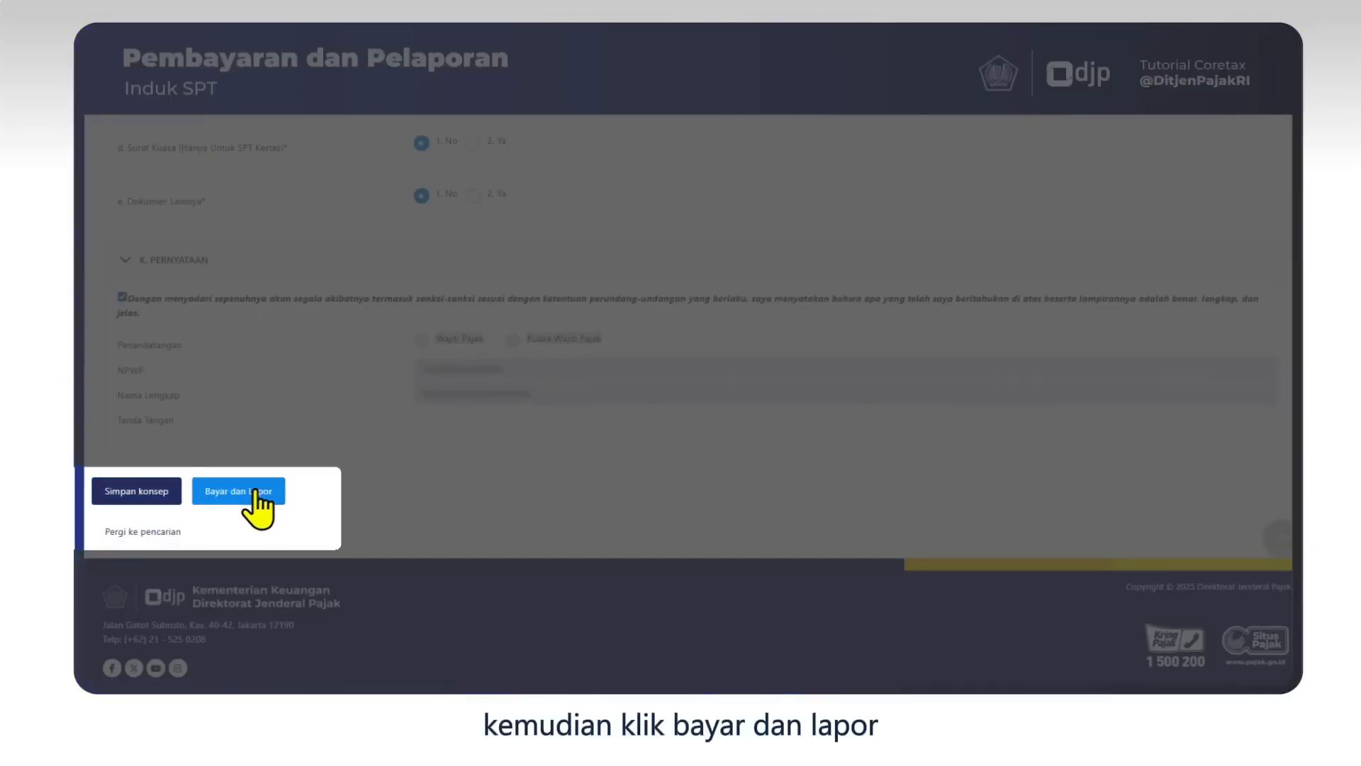
{"action": "left_click", "coordinate": [252, 490]}
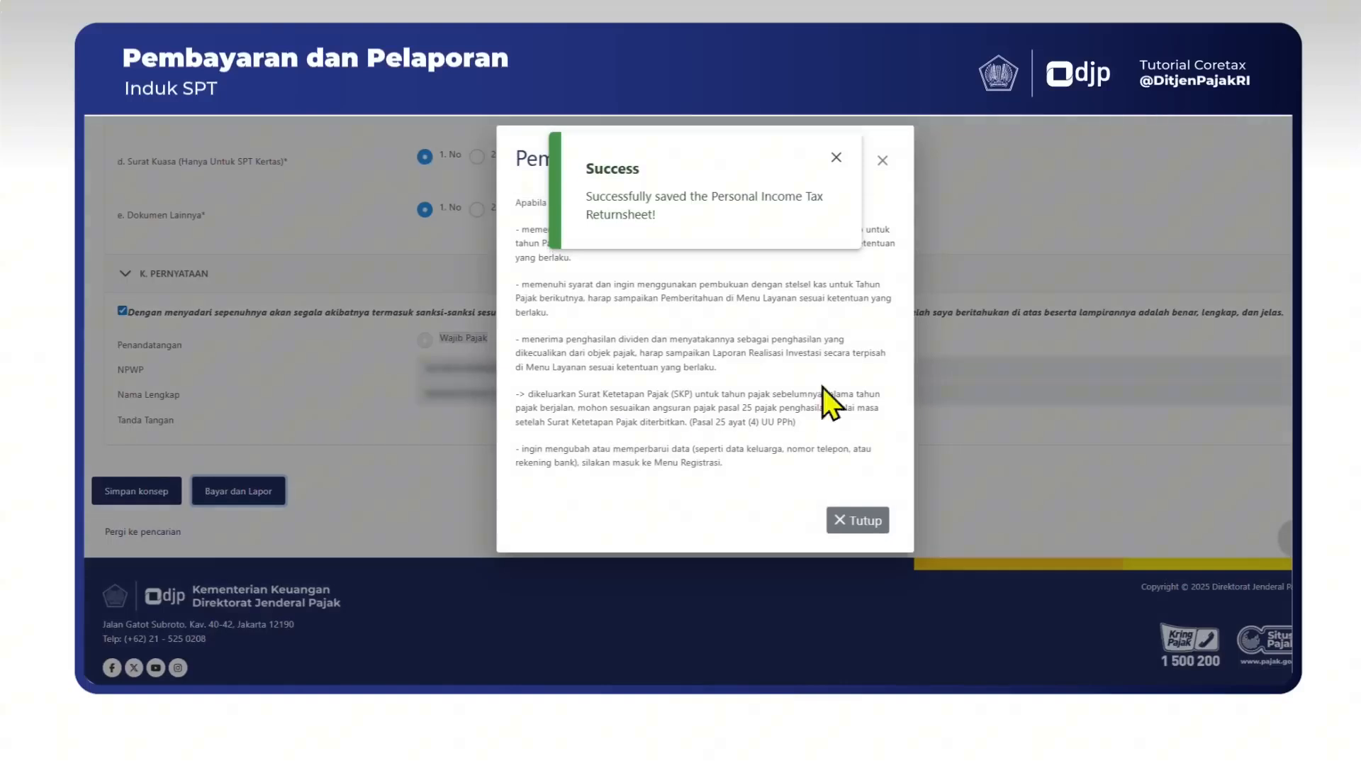
{"action": "left_click", "coordinate": [836, 158]}
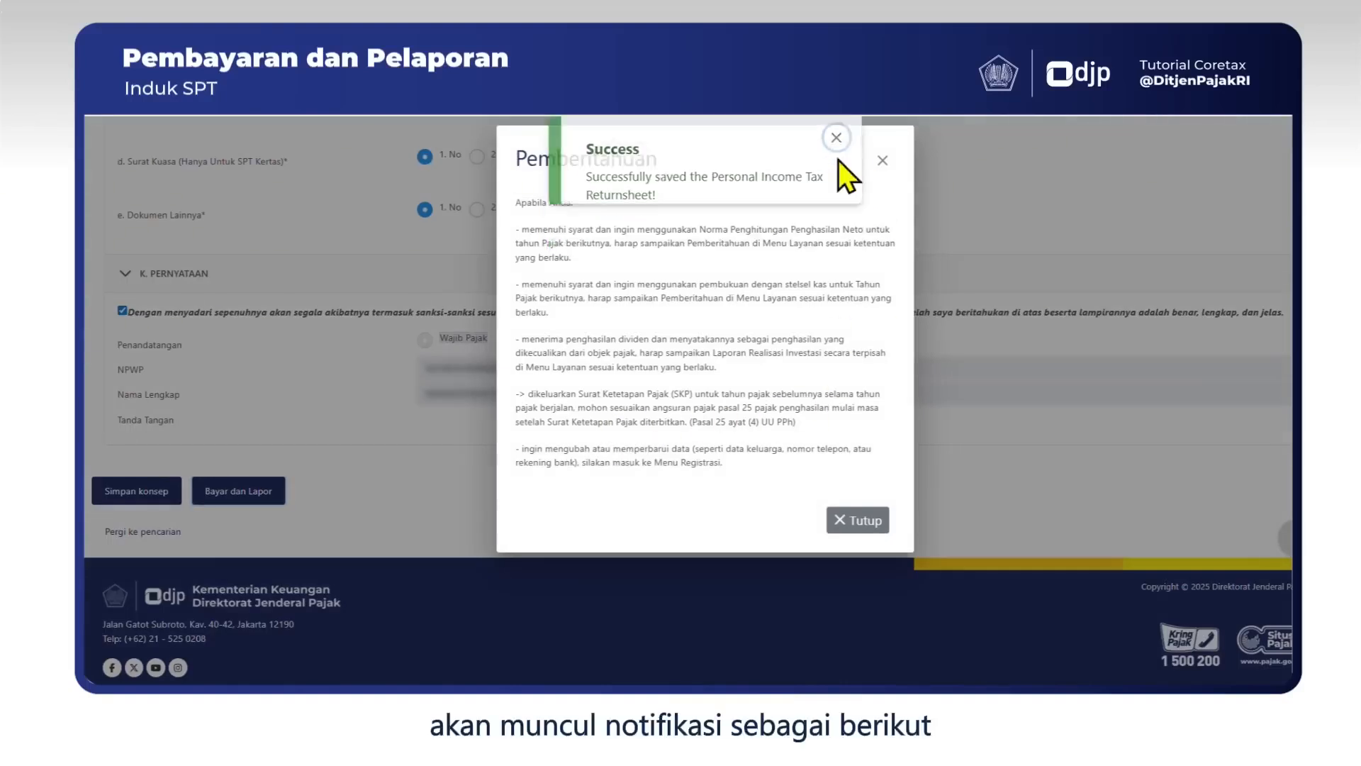
{"action": "left_click", "coordinate": [867, 524]}
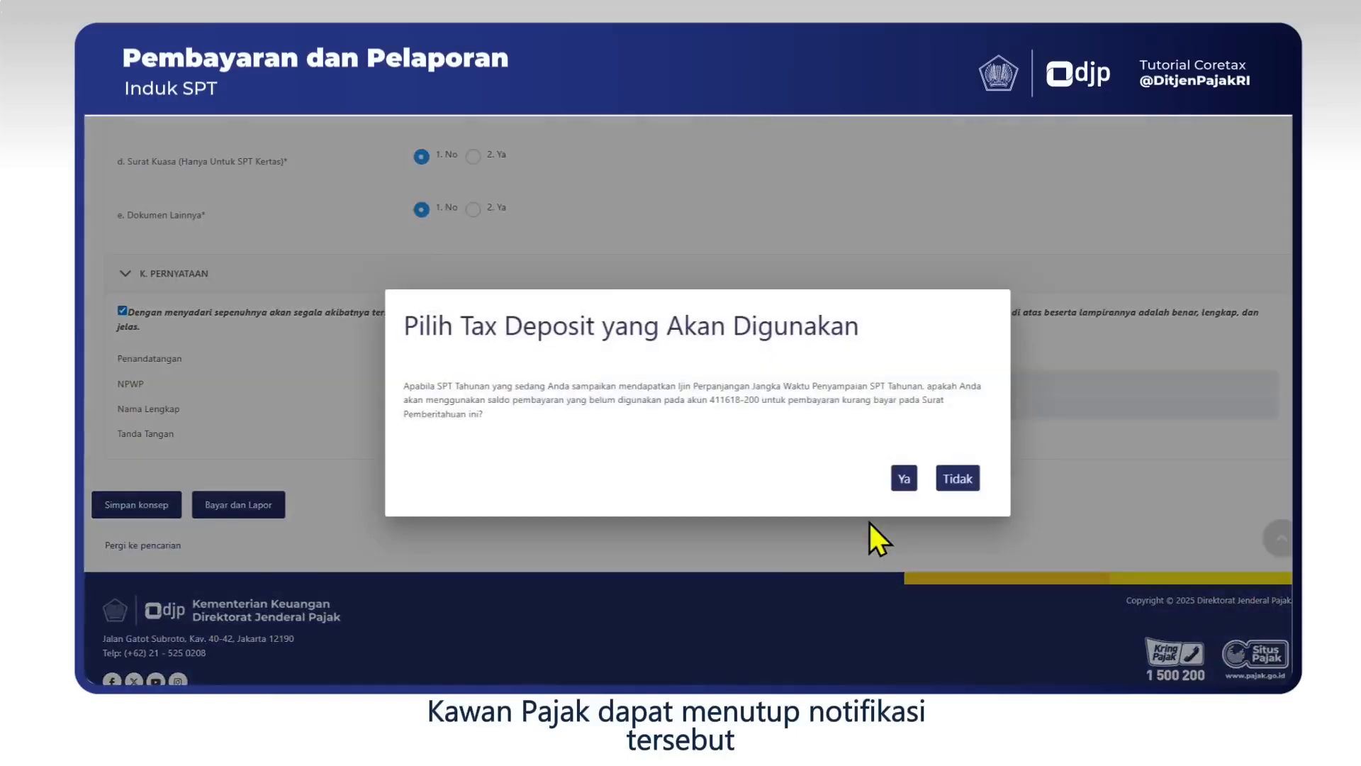
Decline the tax deposit question and pay via Pemindahbukuan Deposit.
{"action": "left_click", "coordinate": [971, 484]}
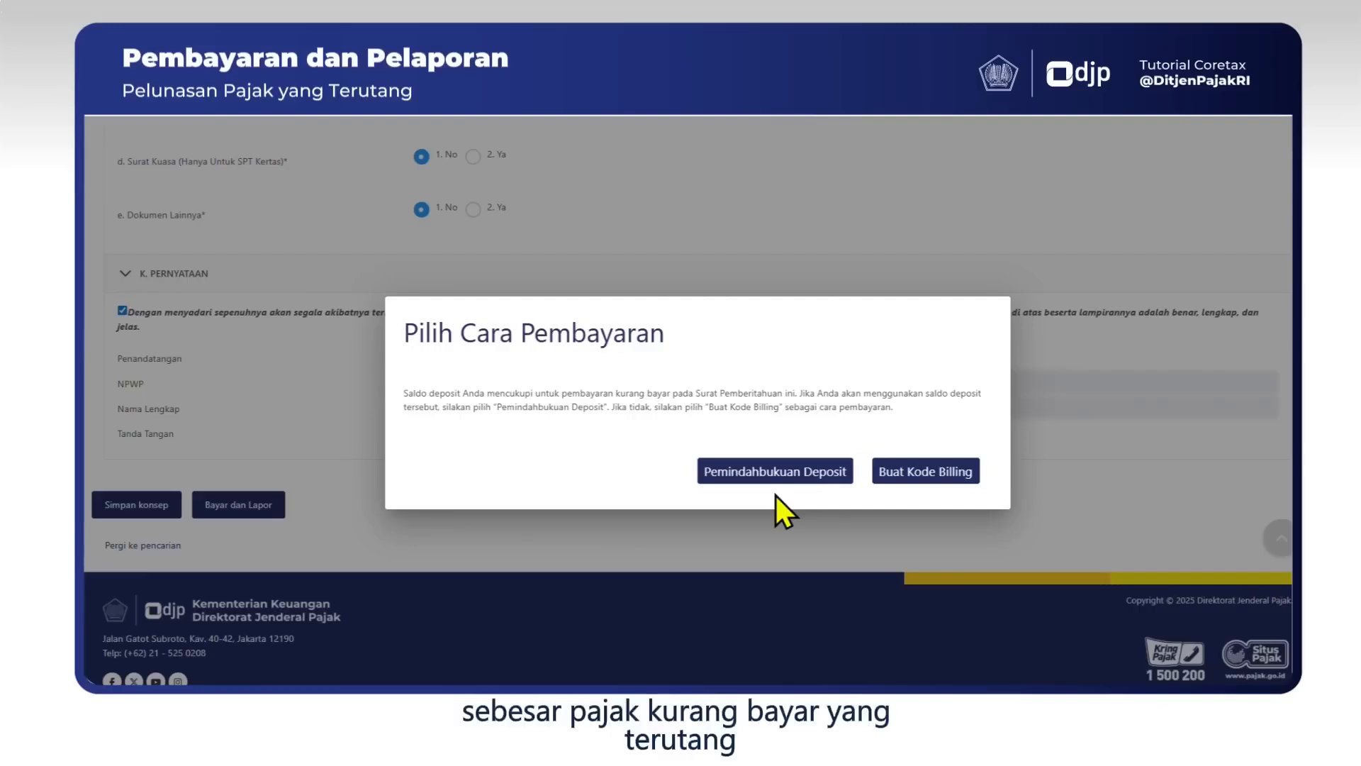
{"action": "left_click", "coordinate": [814, 482]}
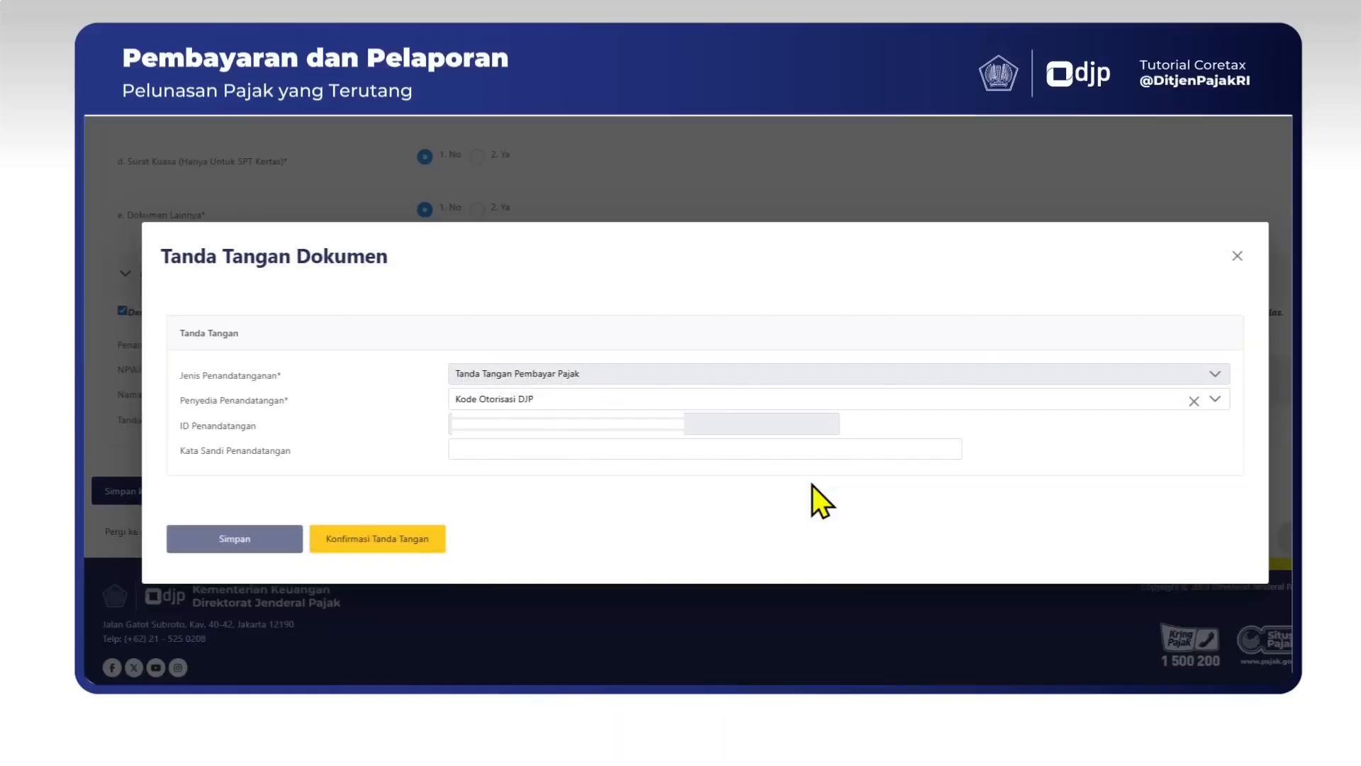
Enter the signer's passphrase in Kata Sandi Penandatangan and save it until accepted.
{"action": "left_click", "coordinate": [532, 447]}
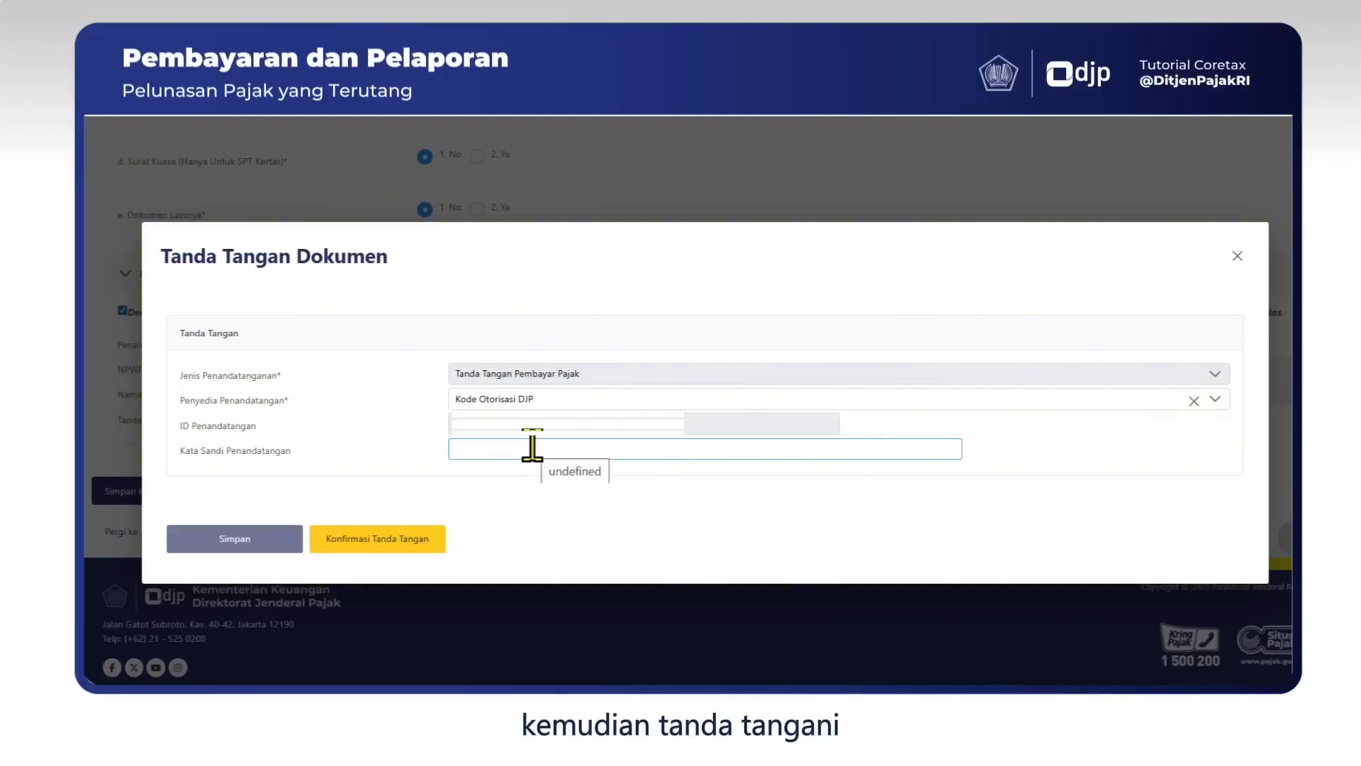
{"action": "type", "text": "••••••••"}
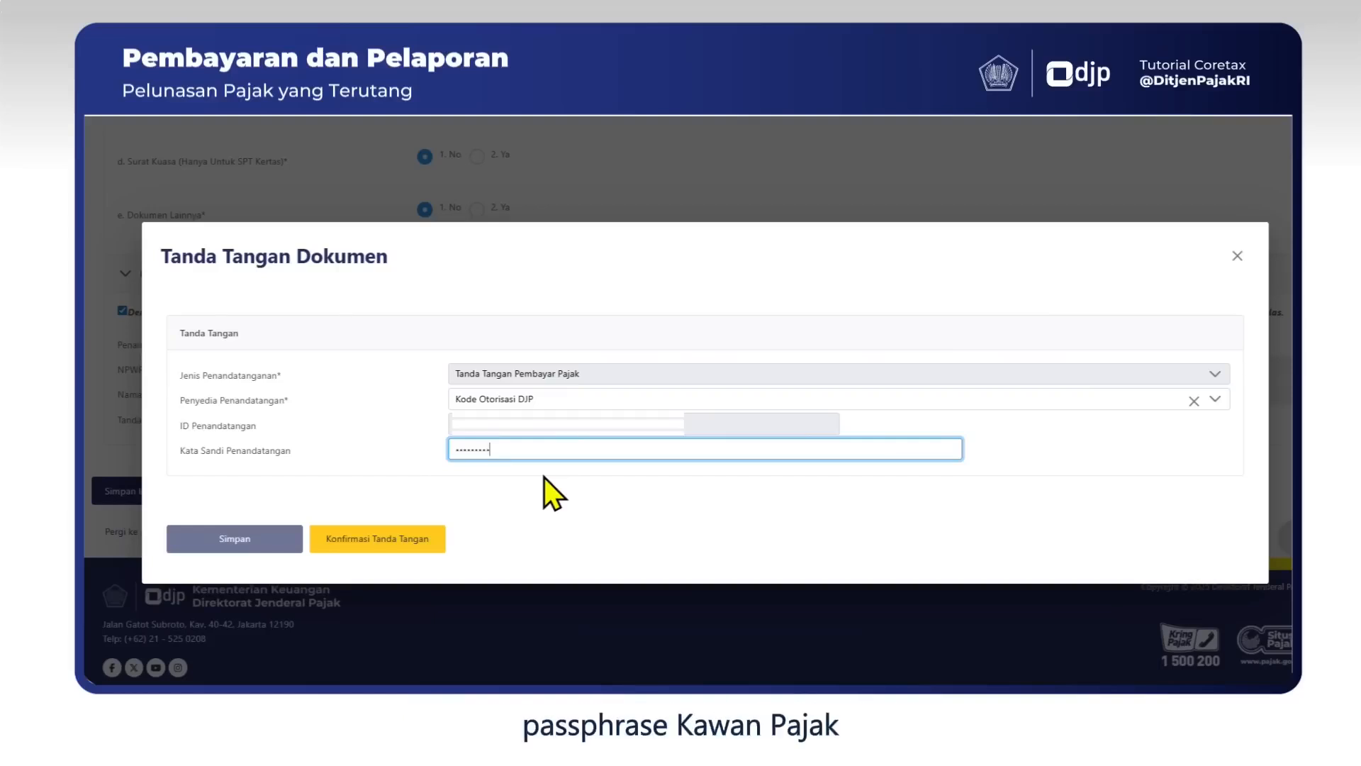
{"action": "left_click", "coordinate": [241, 530]}
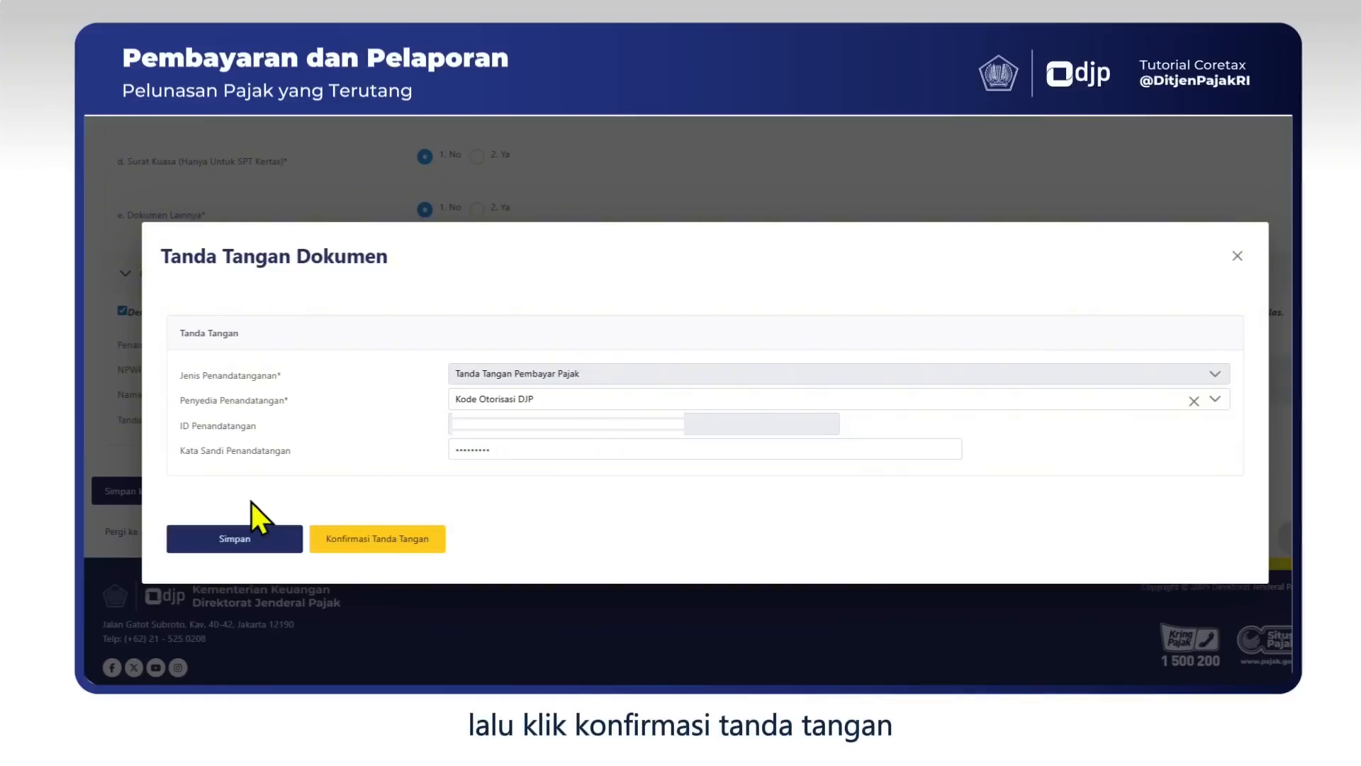
{"action": "left_click", "coordinate": [249, 541]}
{"action": "left_click", "coordinate": [389, 541]}
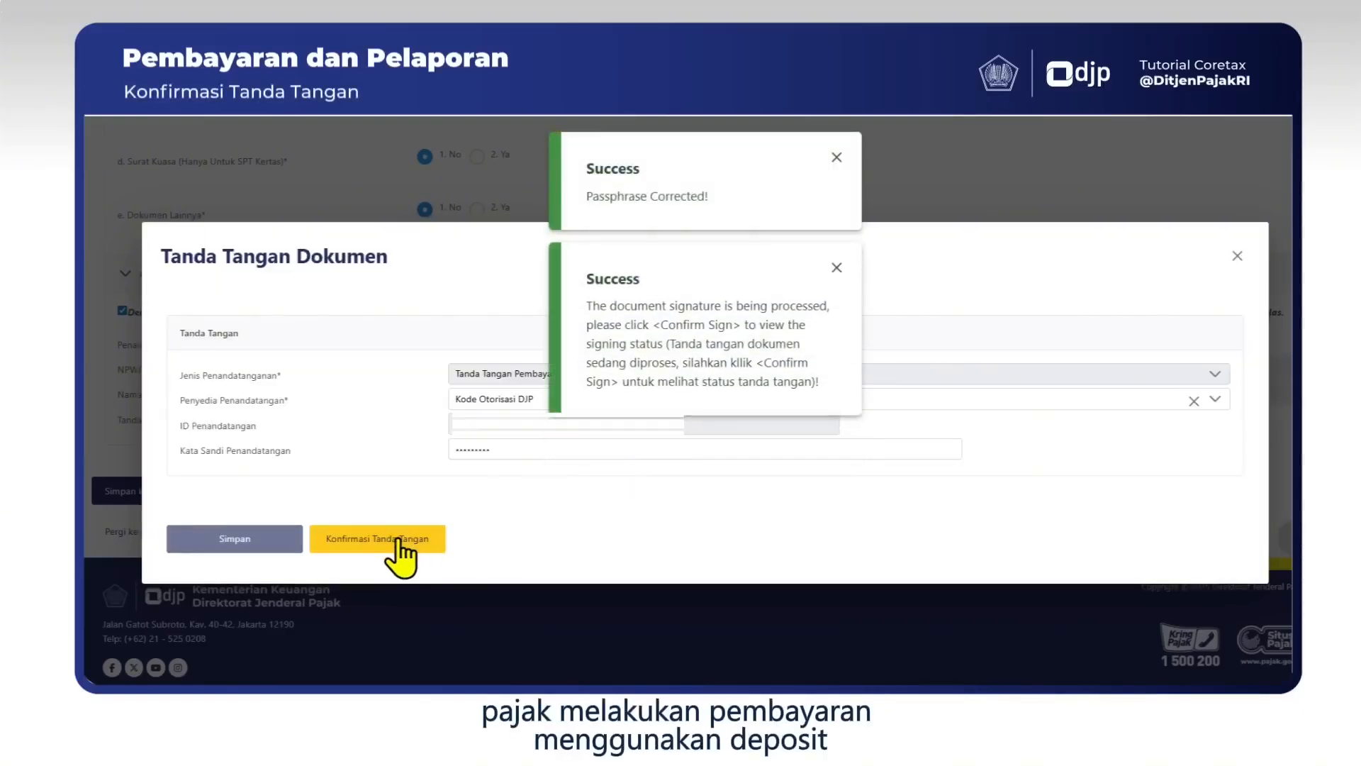
Confirm the signature with Konfirmasi Tanda Tangan to sign and submit the return.
{"action": "left_click", "coordinate": [399, 540]}
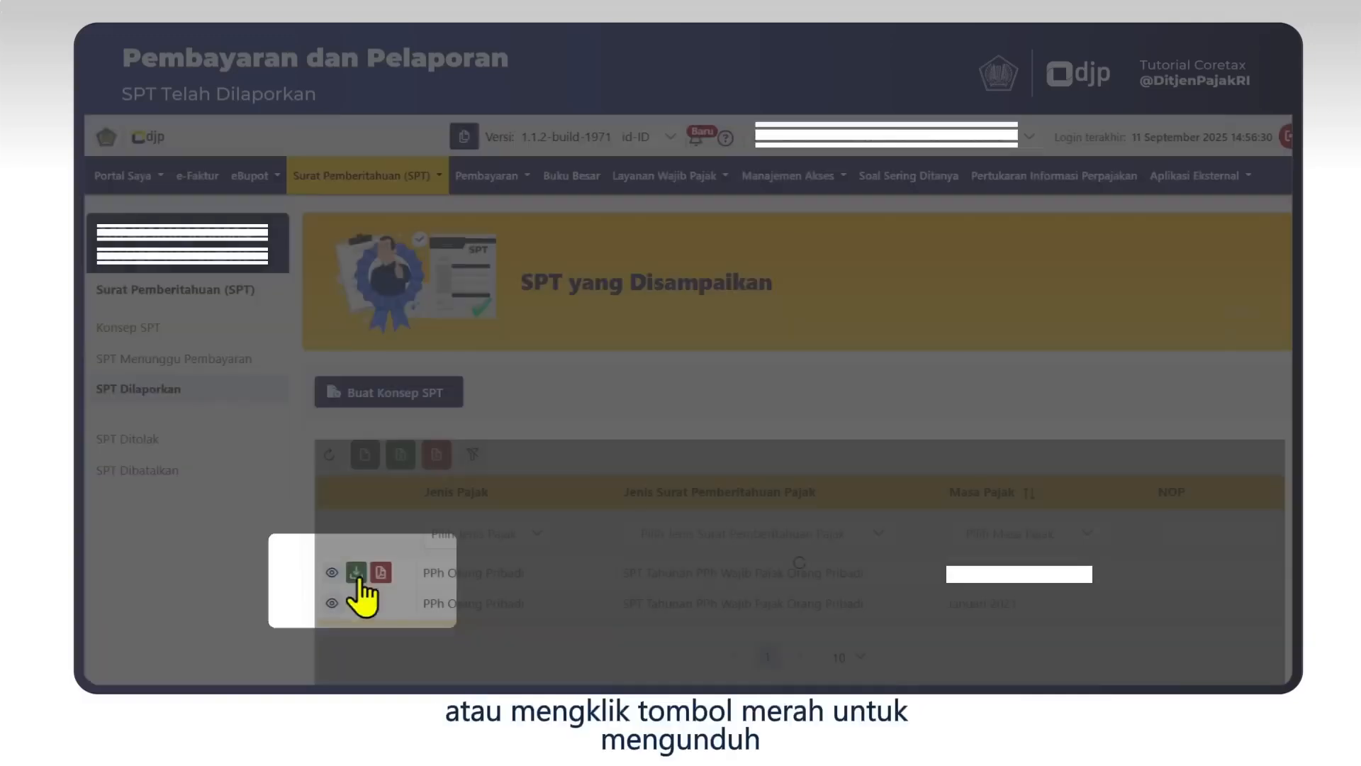
Download the BPE receipt for the SPT Tahunan row and open the PDF from recent downloads.
{"action": "left_click", "coordinate": [357, 575]}
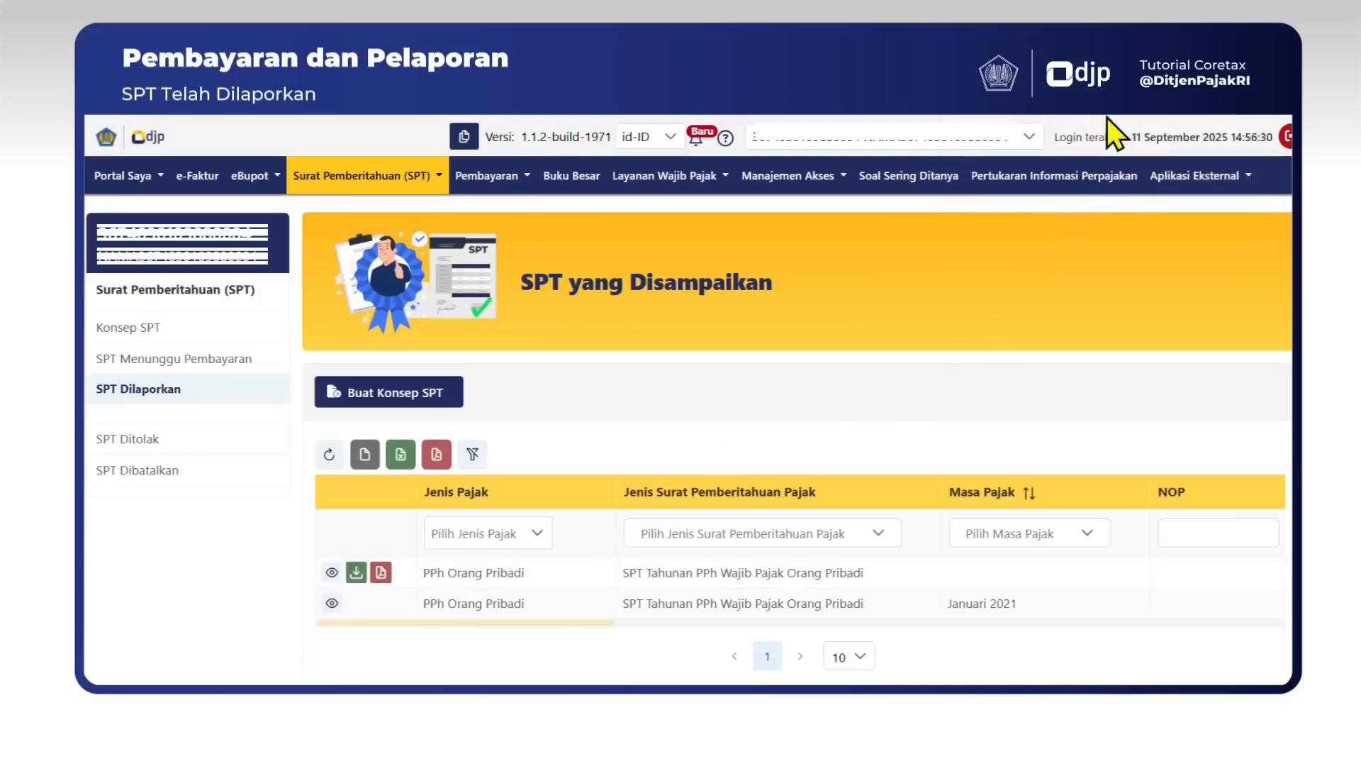
{"action": "left_click", "coordinate": [1245, 93]}
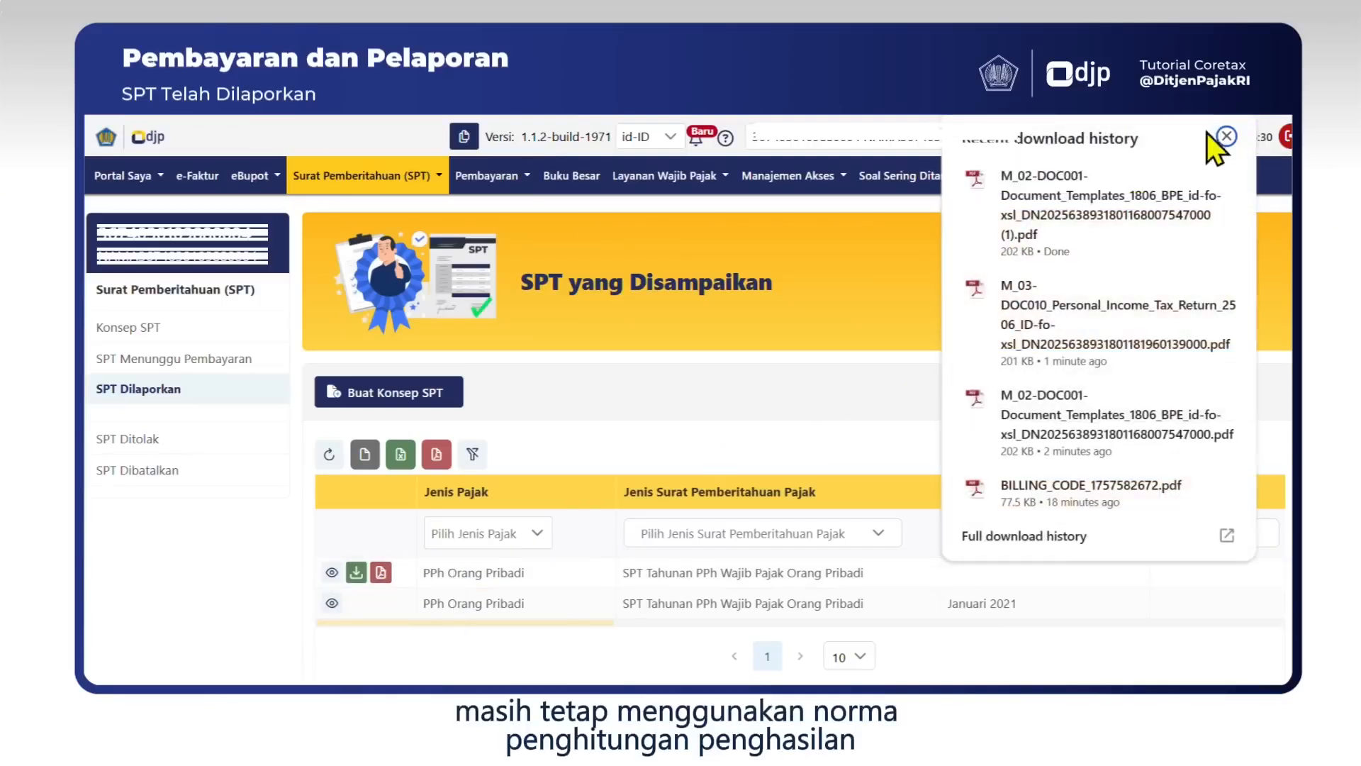
{"action": "left_click", "coordinate": [1068, 202]}
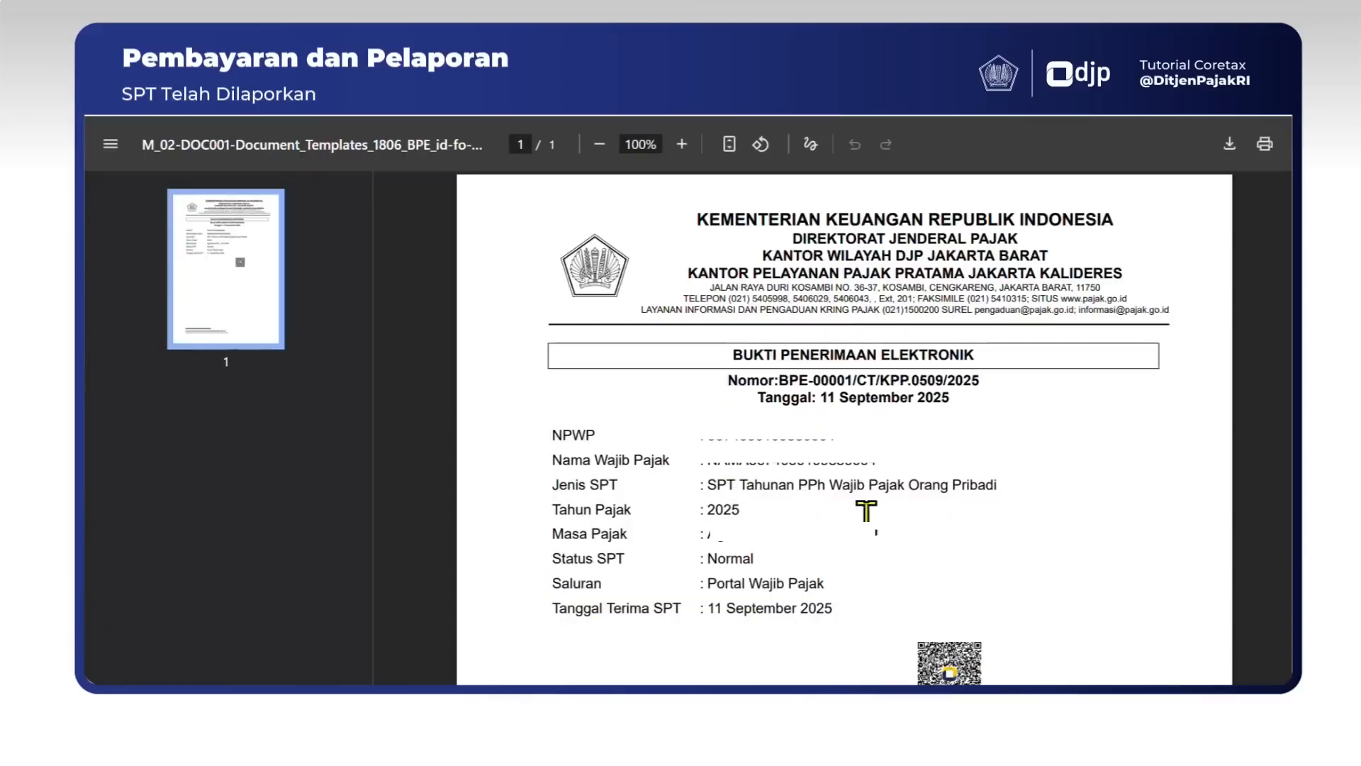